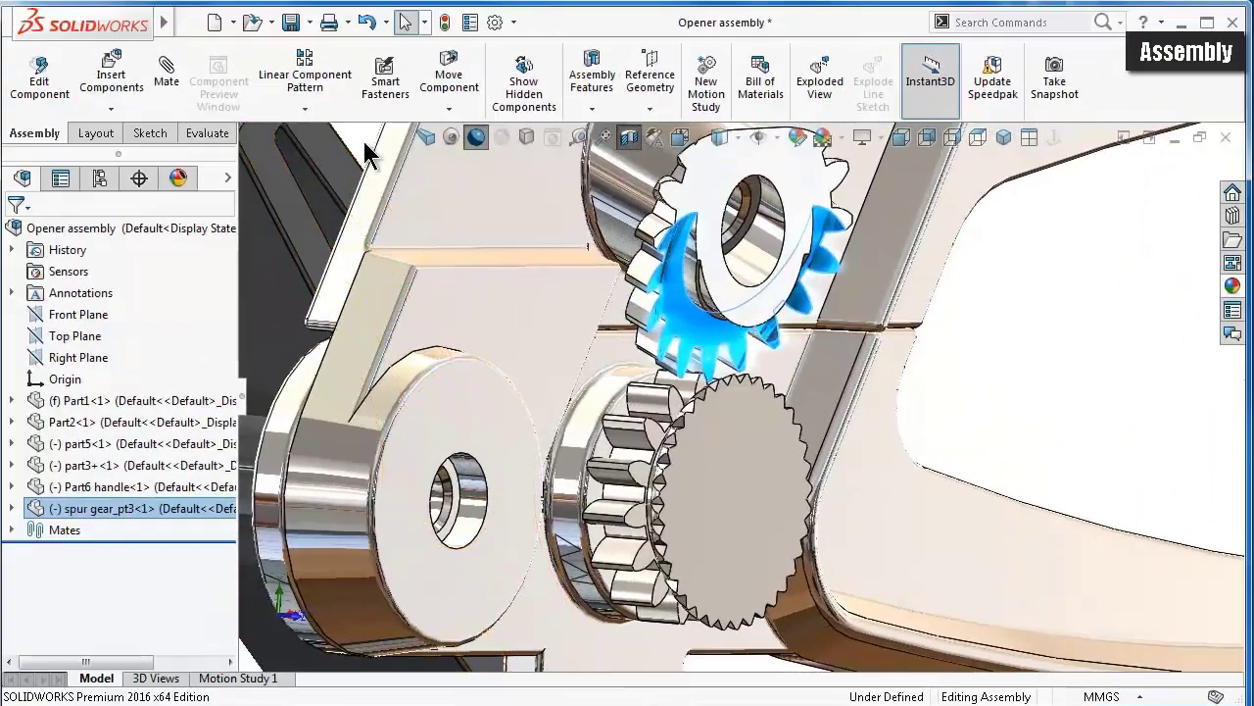
- Start a new mate and choose Gear from the Mechanical Mates list
click(164, 78)
drag(225, 396, 218, 524)
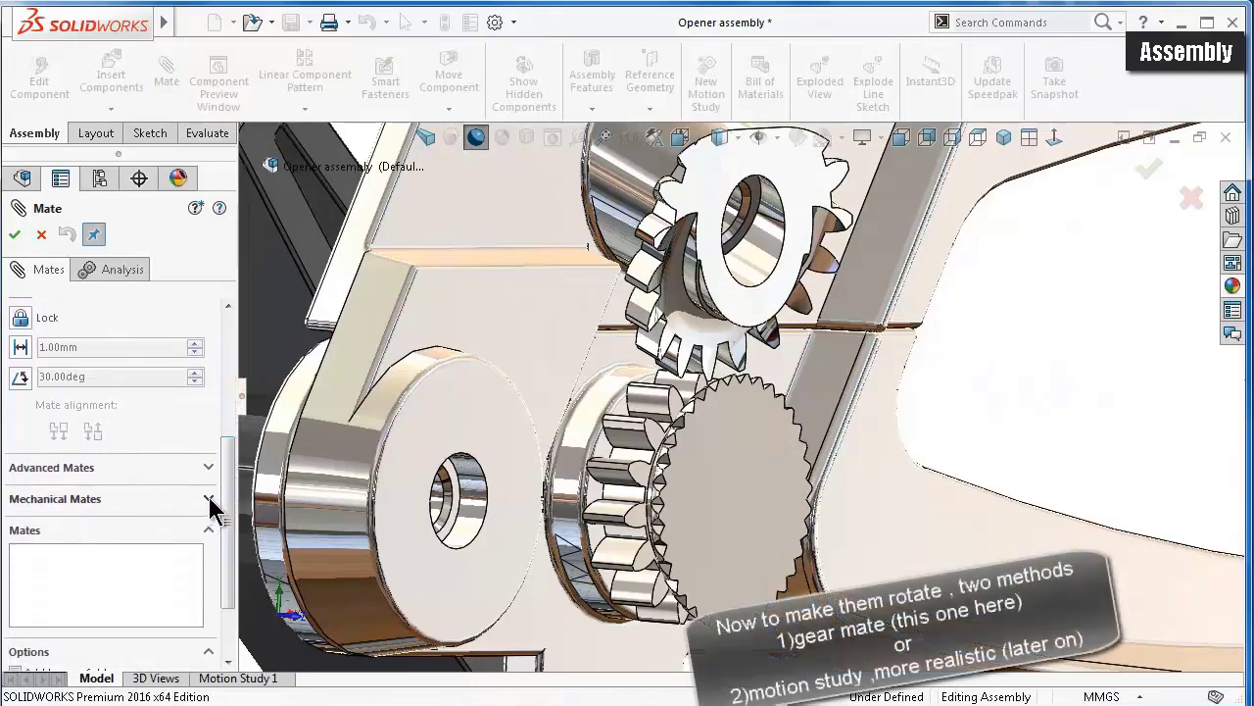
click(210, 500)
scroll(224, 451, up, 1)
scroll(223, 448, up, 1)
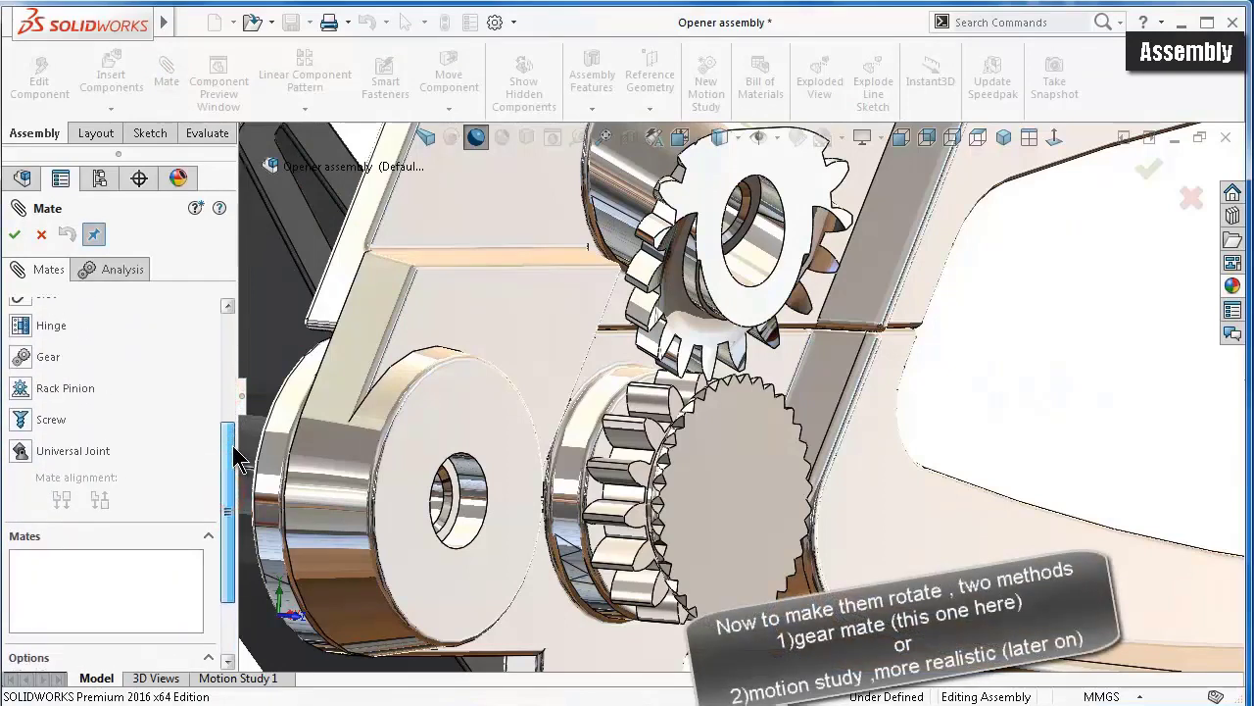
scroll(222, 446, up, 1)
click(20, 365)
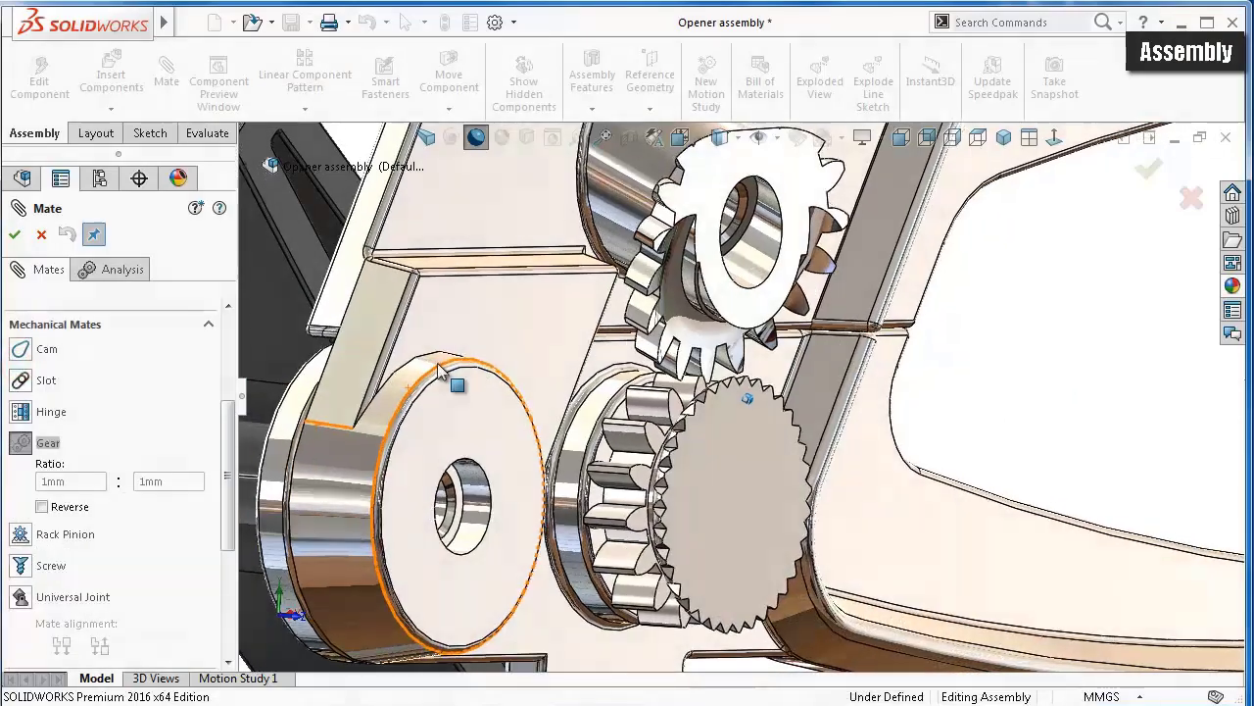
- Pick the small spur gear's circular edge as the first gear reference
middle_drag(588, 294, 624, 227)
scroll(627, 231, down, 2)
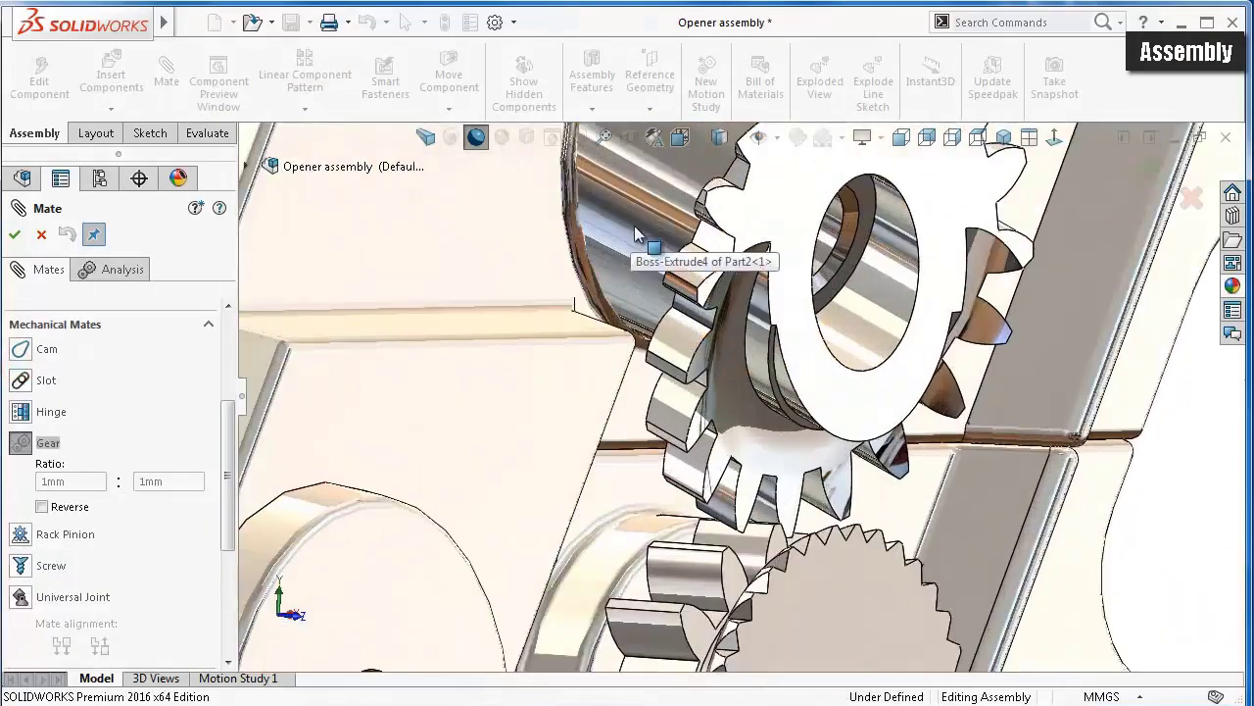
scroll(638, 241, down, 2)
scroll(686, 294, down, 2)
scroll(764, 382, down, 2)
mouse_move(779, 395)
middle_down()
mouse_move(769, 437)
mouse_move(781, 443)
middle_up()
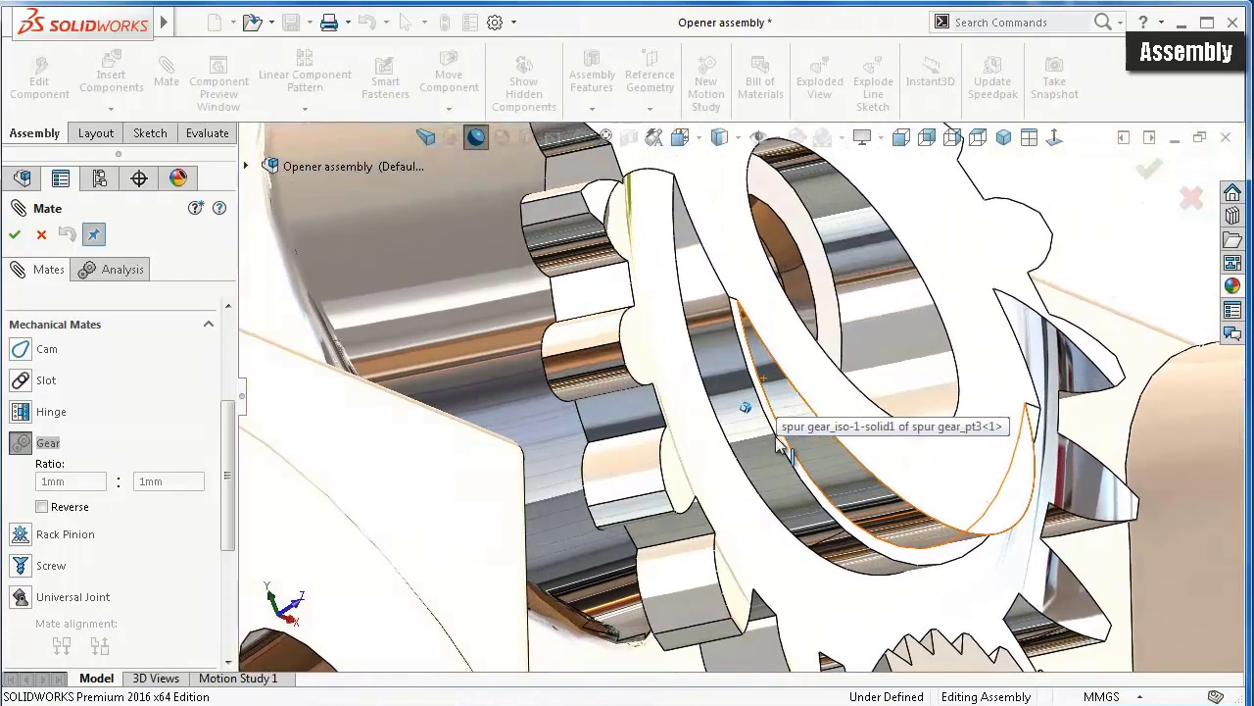
click(758, 495)
- Orbit and zoom the view to bring the lower gear's edge forward
scroll(757, 507, up, 1)
scroll(775, 622, up, 2)
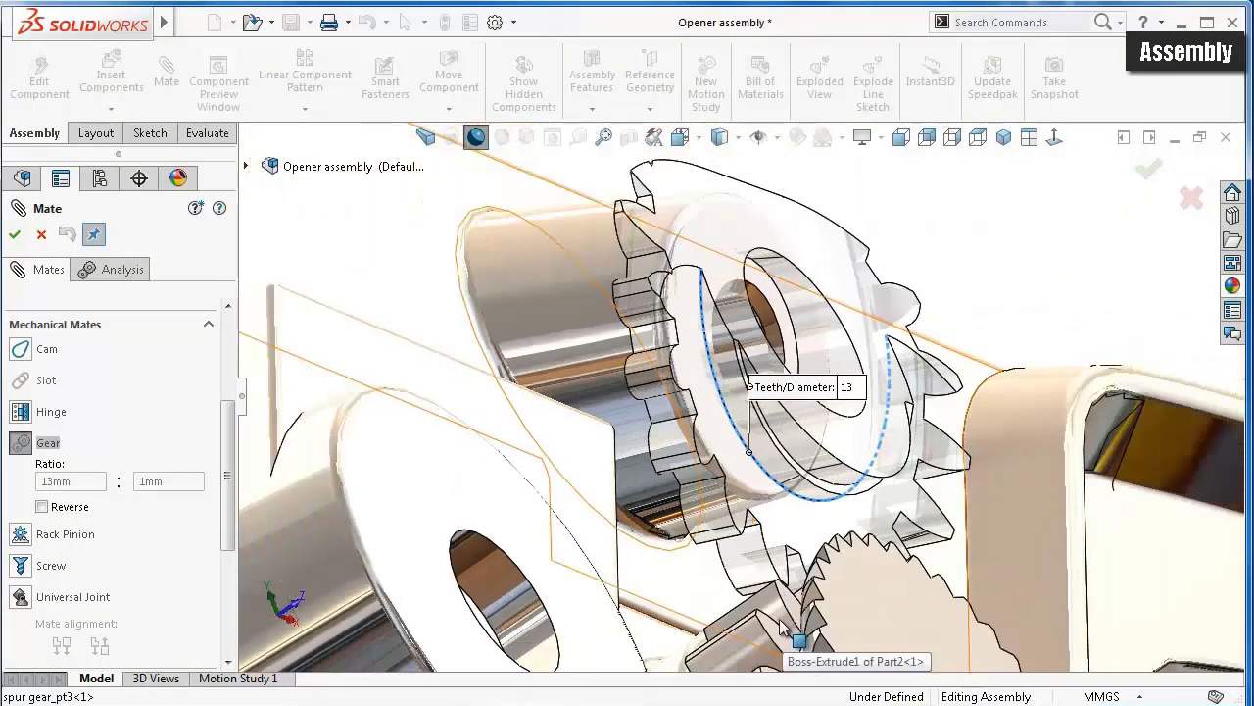
scroll(777, 625, up, 2)
scroll(777, 624, up, 1)
scroll(778, 624, down, 1)
scroll(777, 617, down, 1)
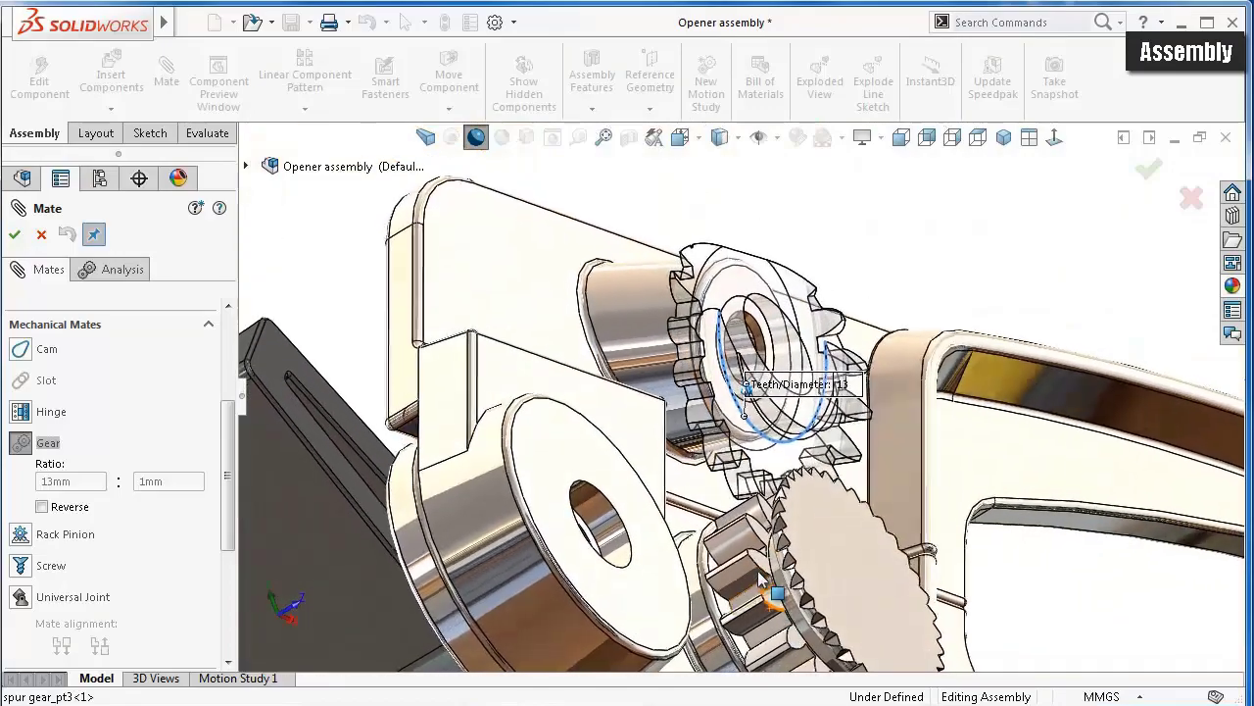
scroll(778, 608, down, 2)
scroll(779, 593, down, 1)
mouse_move(774, 586)
middle_down()
mouse_move(734, 535)
mouse_move(813, 529)
middle_up()
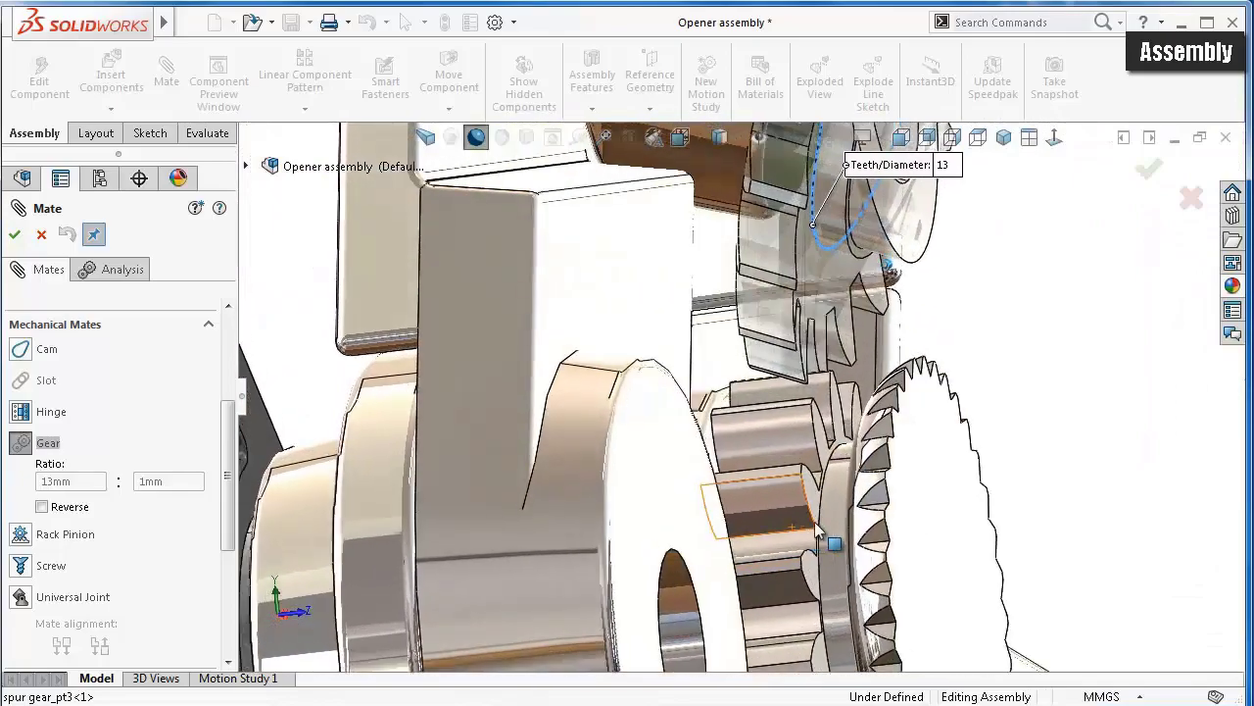
scroll(847, 526, down, 3)
scroll(911, 547, down, 2)
middle_drag(911, 547, 989, 612)
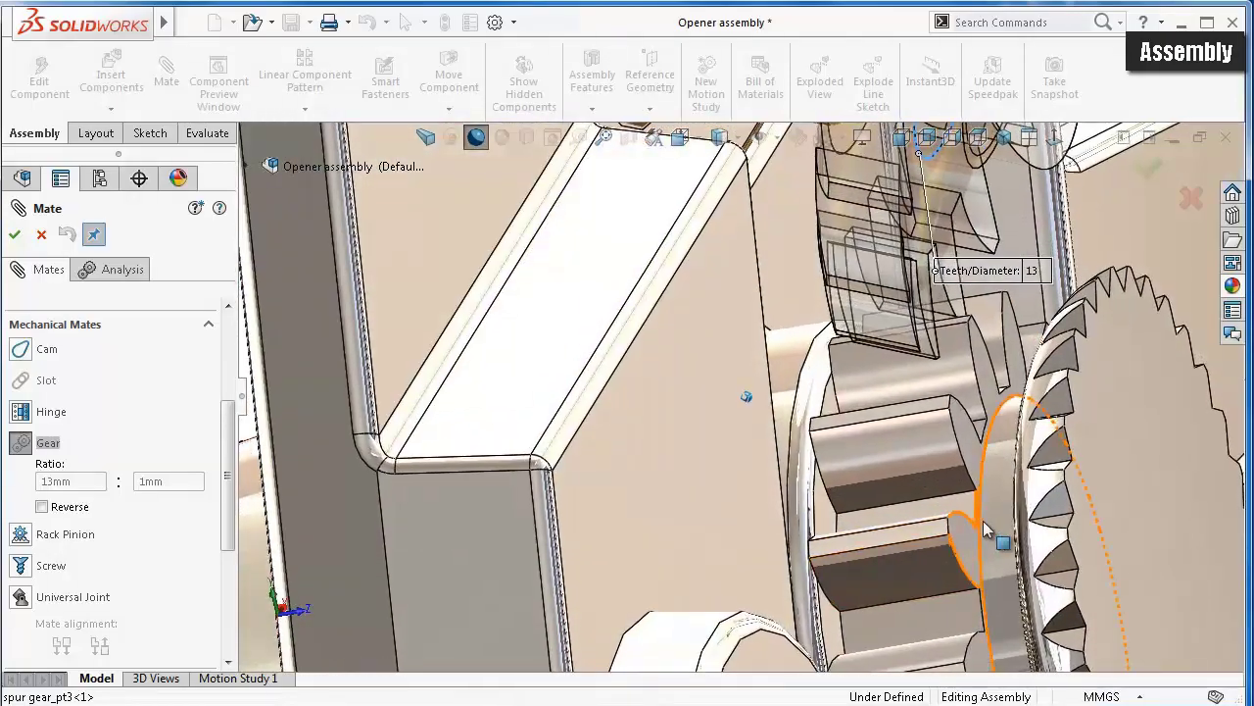
scroll(1008, 583, down, 3)
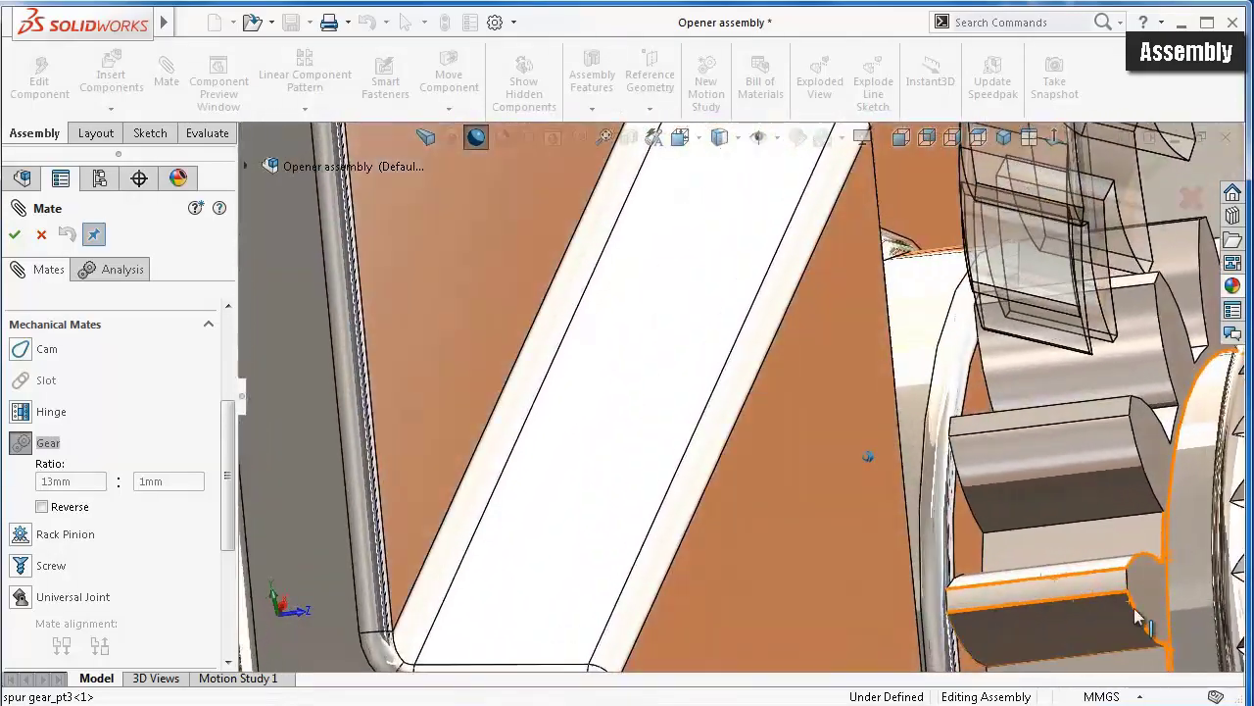
mouse_move(1009, 582)
middle_down()
mouse_move(1149, 610)
mouse_move(1147, 587)
middle_up()
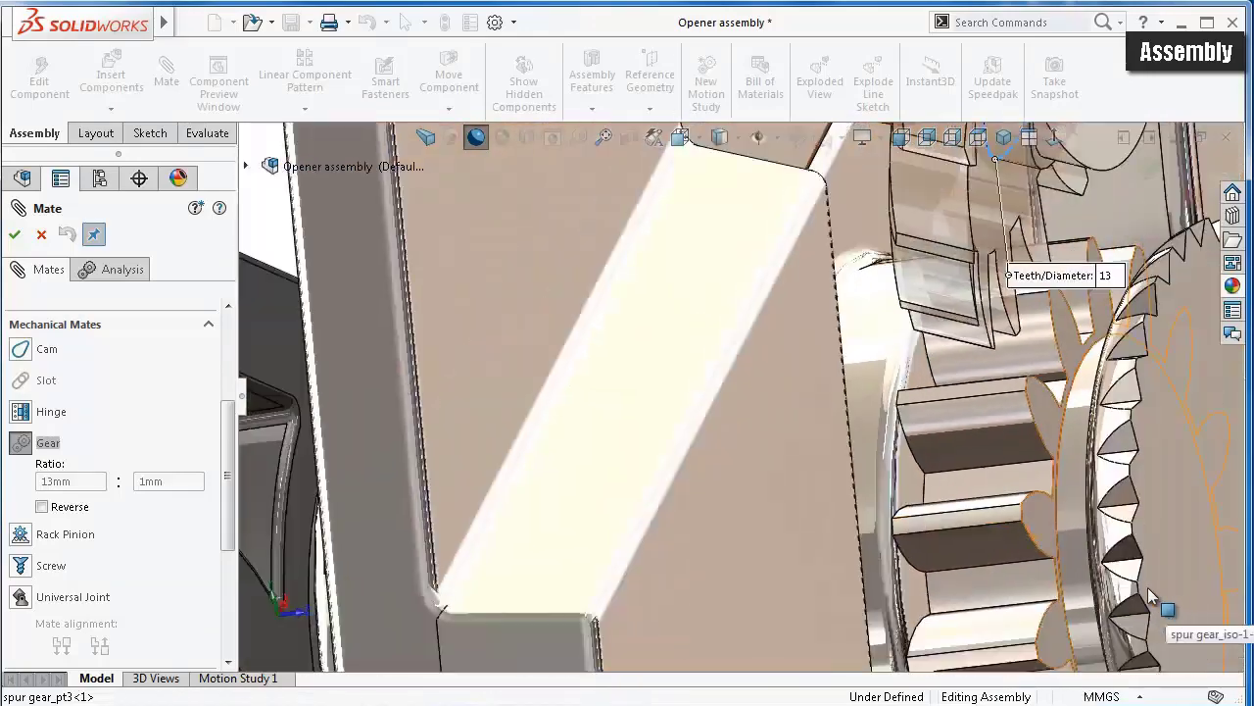
scroll(832, 412, down, 3)
scroll(928, 454, down, 2)
middle_drag(928, 449, 943, 445)
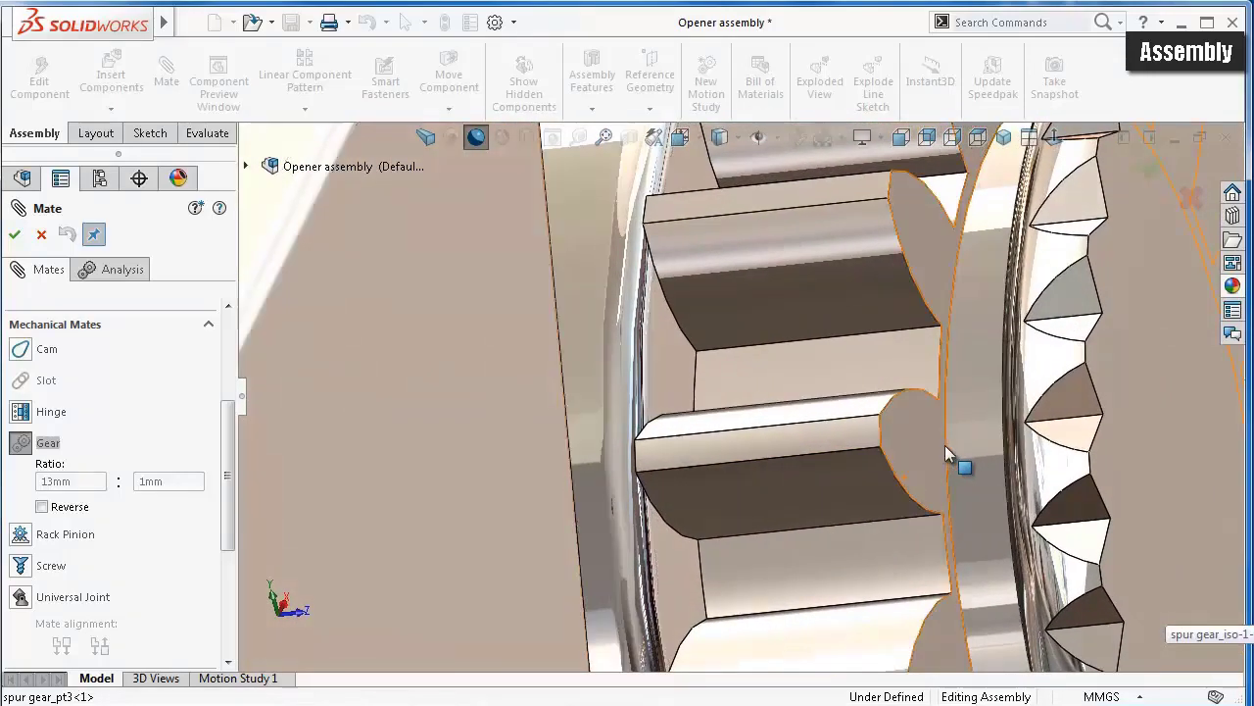
- Pick the second gear's edge, reverse the direction and set the ratio to 20mm : 15mm
click(945, 446)
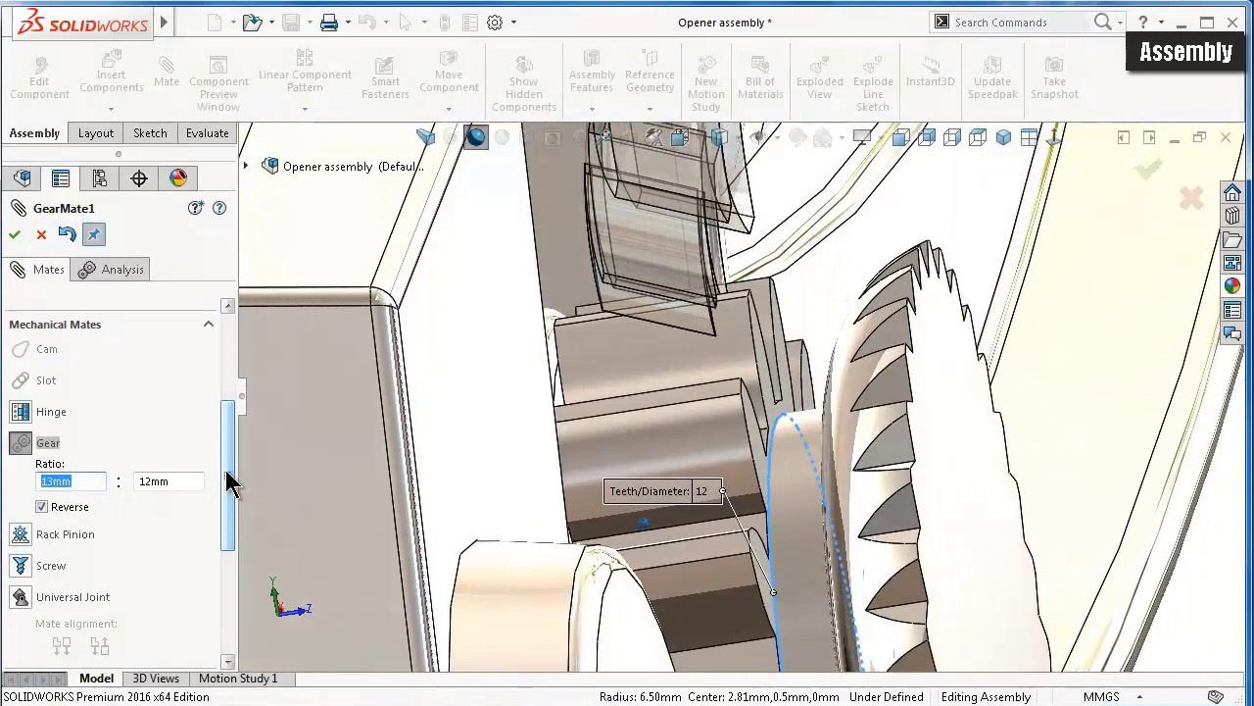
mouse_move(227, 480)
mouse_down()
mouse_move(228, 390)
mouse_move(231, 496)
mouse_up()
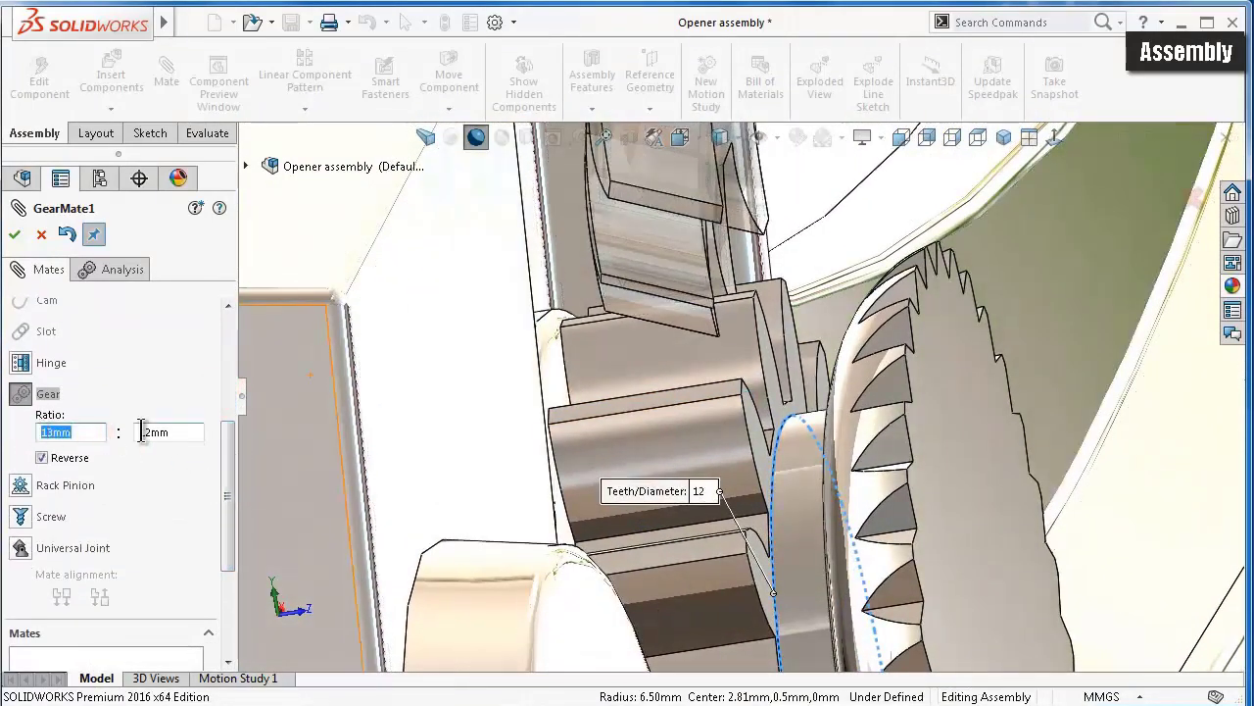
text(20)
key(Return)
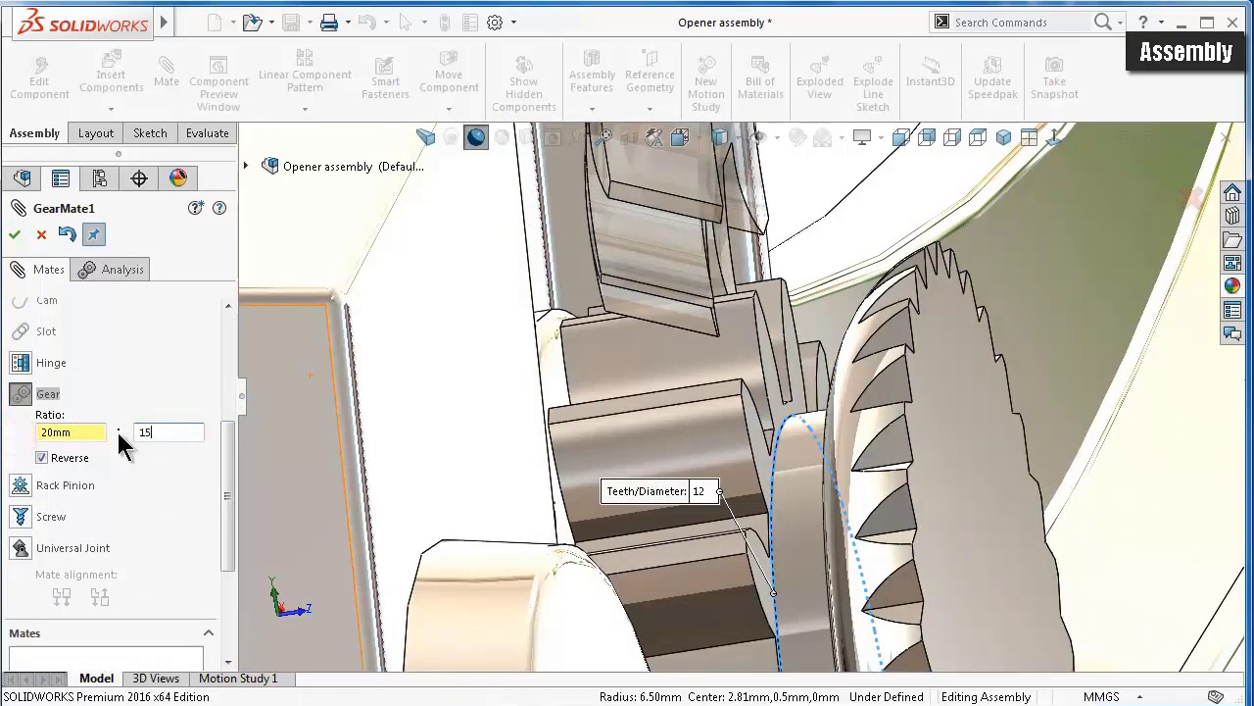
click(13, 234)
middle_drag(431, 372, 451, 402)
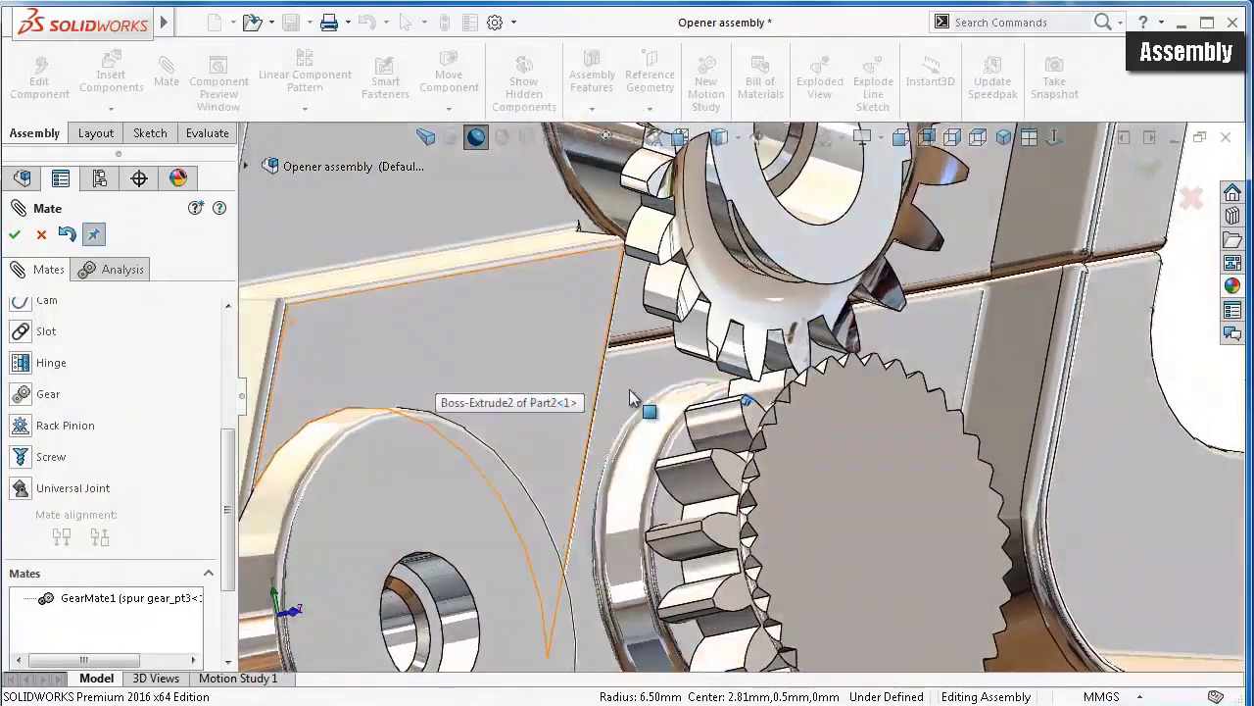
mouse_move(629, 389)
middle_down()
mouse_move(924, 378)
mouse_move(1152, 186)
middle_up()
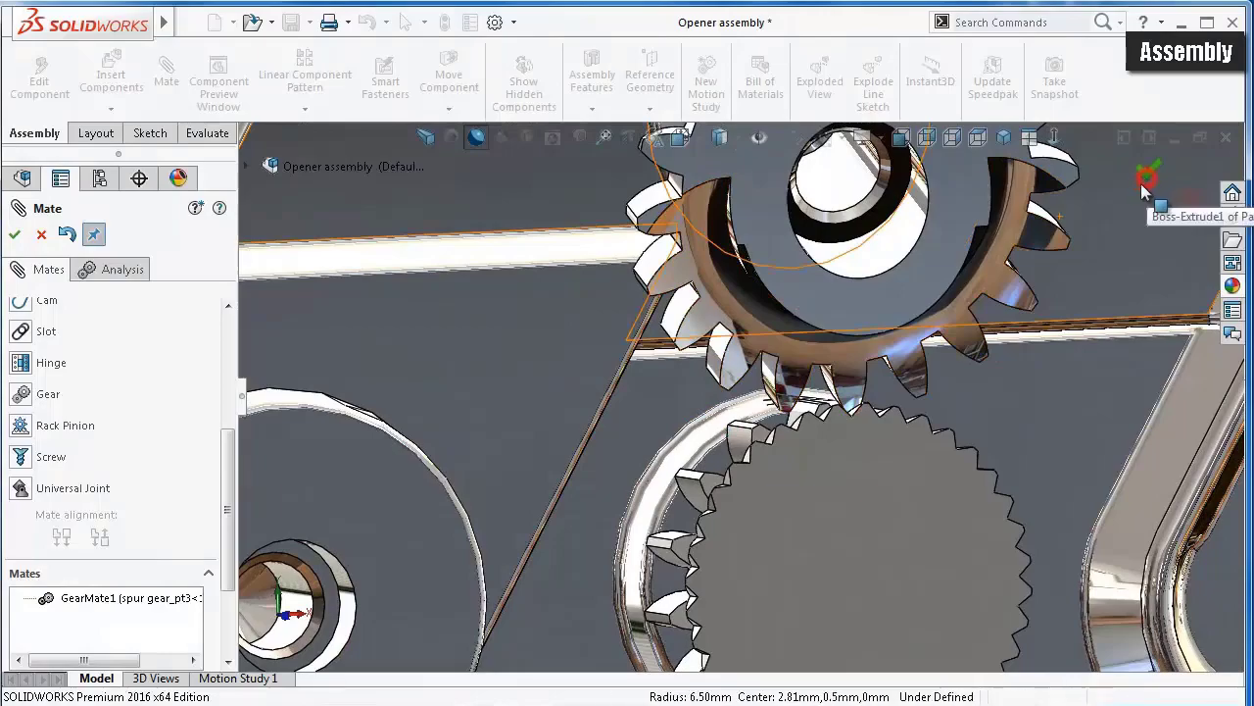
- Close the mate setup and turn the gears to check they rotate together
click(1144, 177)
mouse_move(848, 443)
mouse_down()
mouse_move(920, 483)
mouse_move(850, 623)
mouse_move(827, 622)
mouse_up()
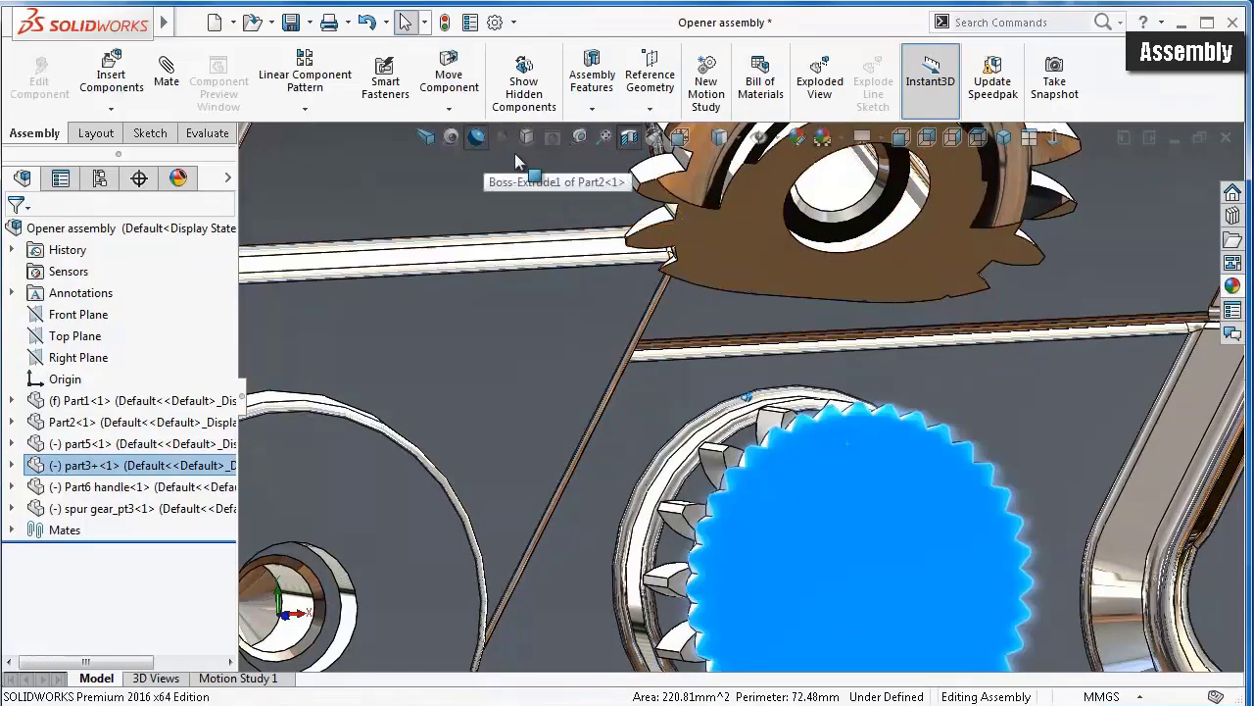
key(Left)
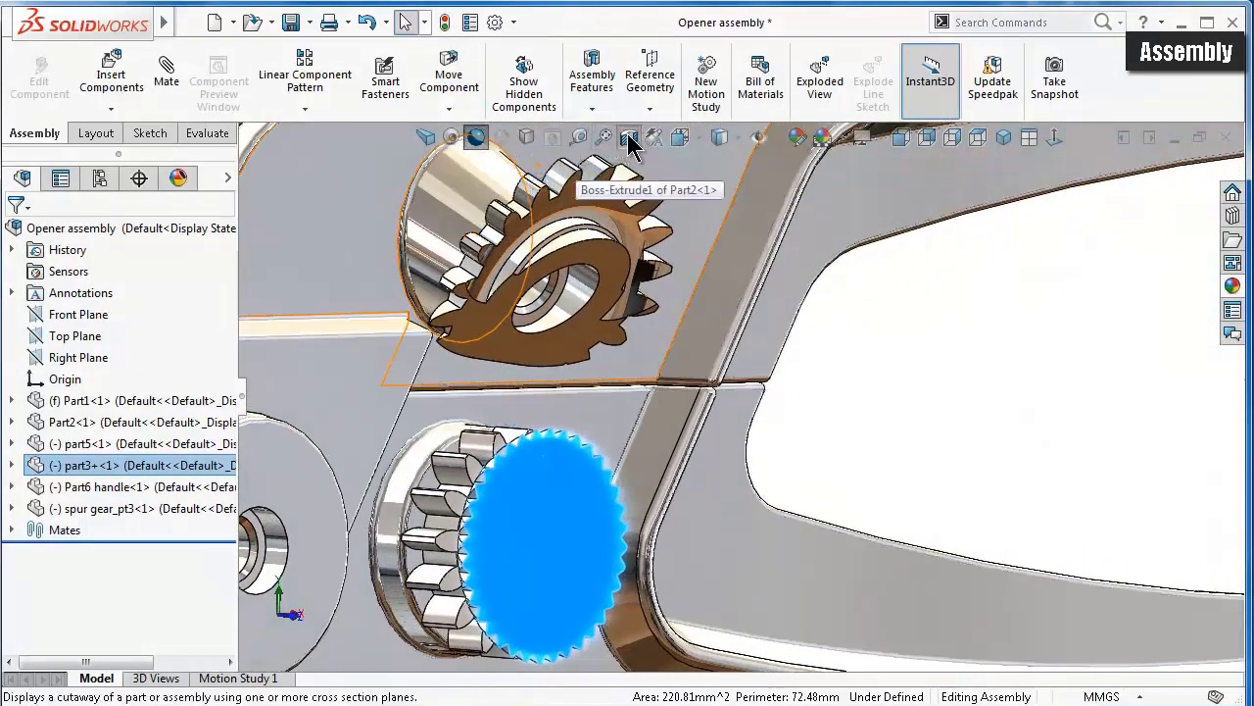
key(Escape)
click(897, 416)
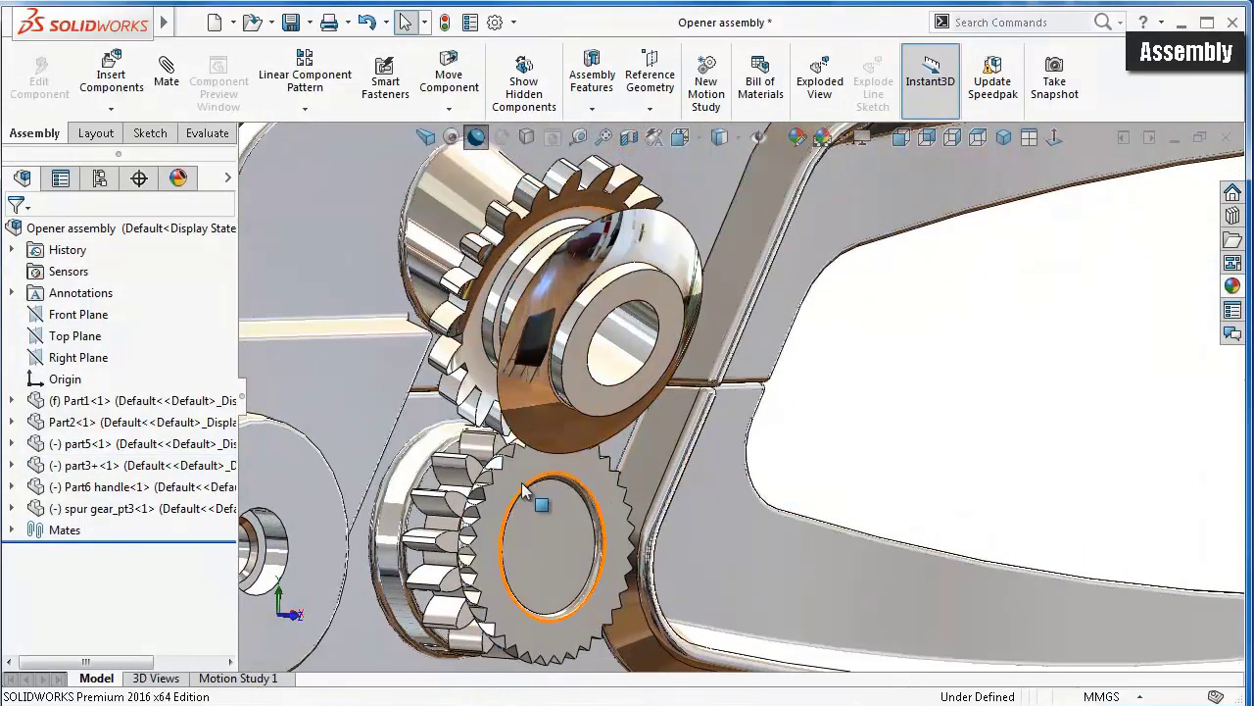
drag(524, 490, 577, 532)
mouse_move(576, 533)
middle_down()
mouse_move(593, 608)
mouse_move(806, 498)
middle_up()
click(803, 467)
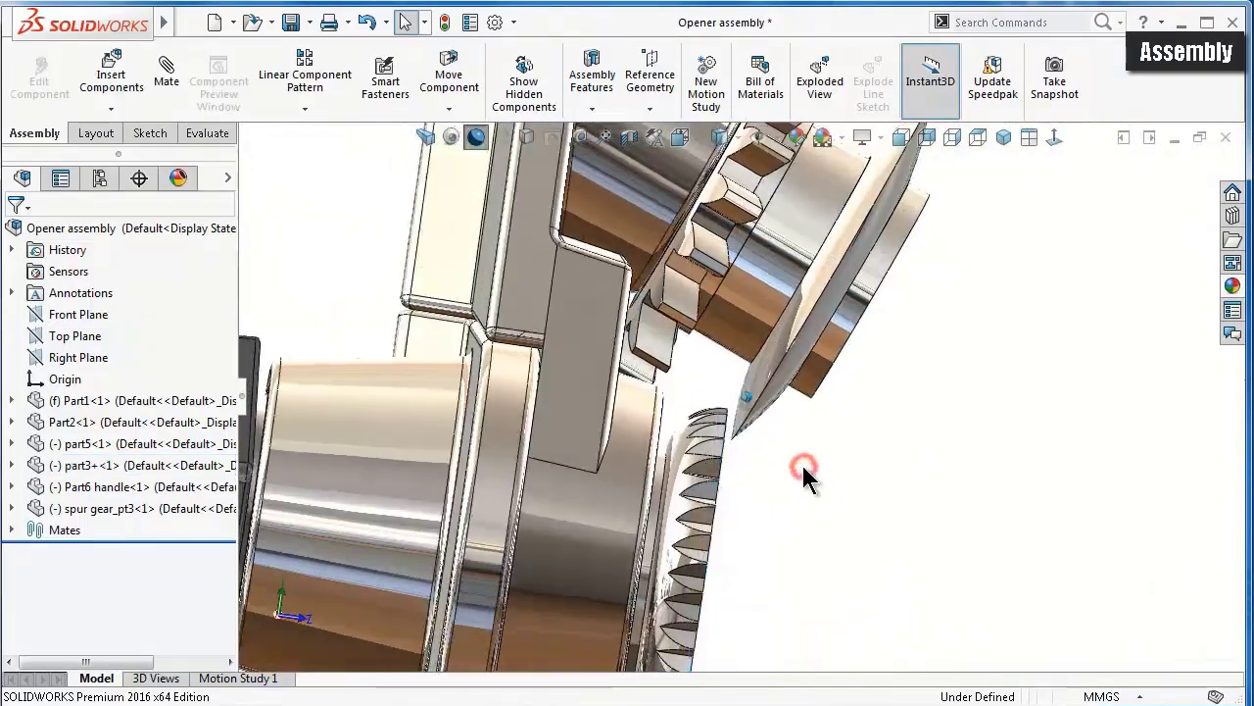
middle_drag(801, 462, 745, 509)
mouse_move(745, 509)
mouse_down()
mouse_move(659, 603)
mouse_move(686, 548)
mouse_up()
mouse_move(686, 548)
middle_down()
mouse_move(754, 453)
mouse_move(692, 448)
mouse_move(590, 472)
mouse_move(773, 551)
mouse_move(840, 490)
mouse_move(767, 501)
mouse_move(854, 419)
middle_up()
- Swing the black Part6 bracket around the gear axis to test its motion
click(768, 502)
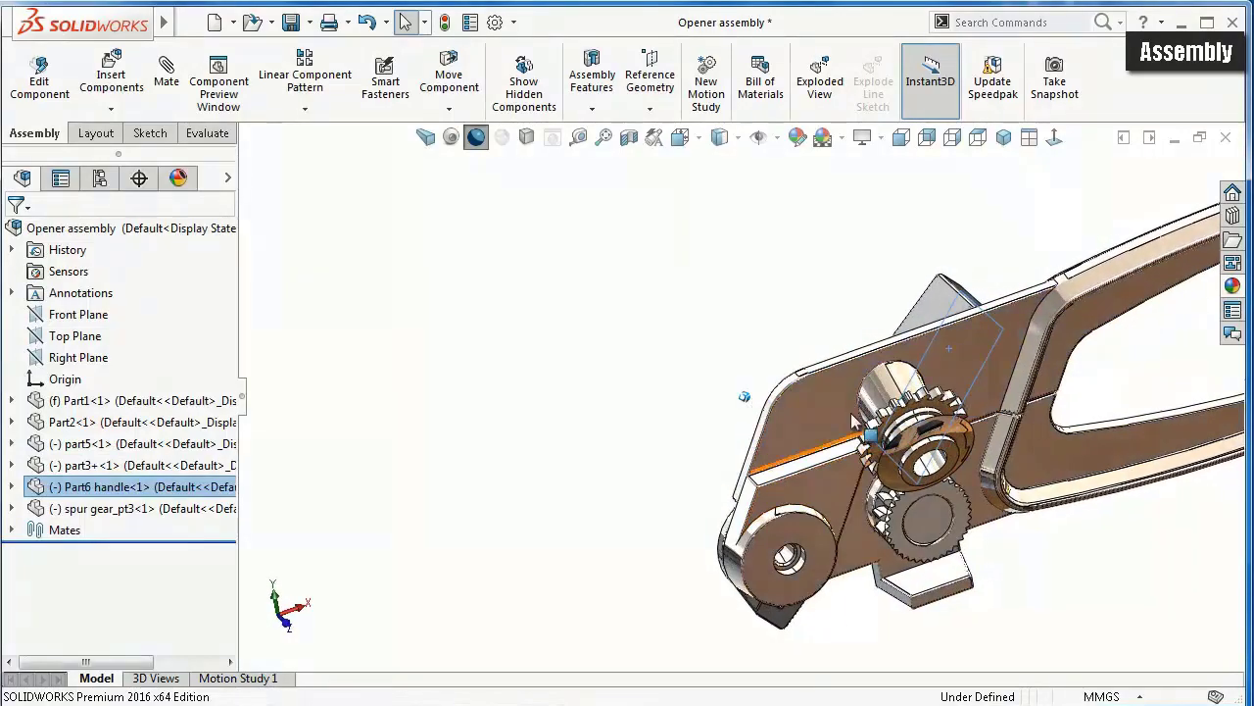
mouse_move(855, 422)
mouse_down()
mouse_move(905, 494)
mouse_move(876, 513)
mouse_up()
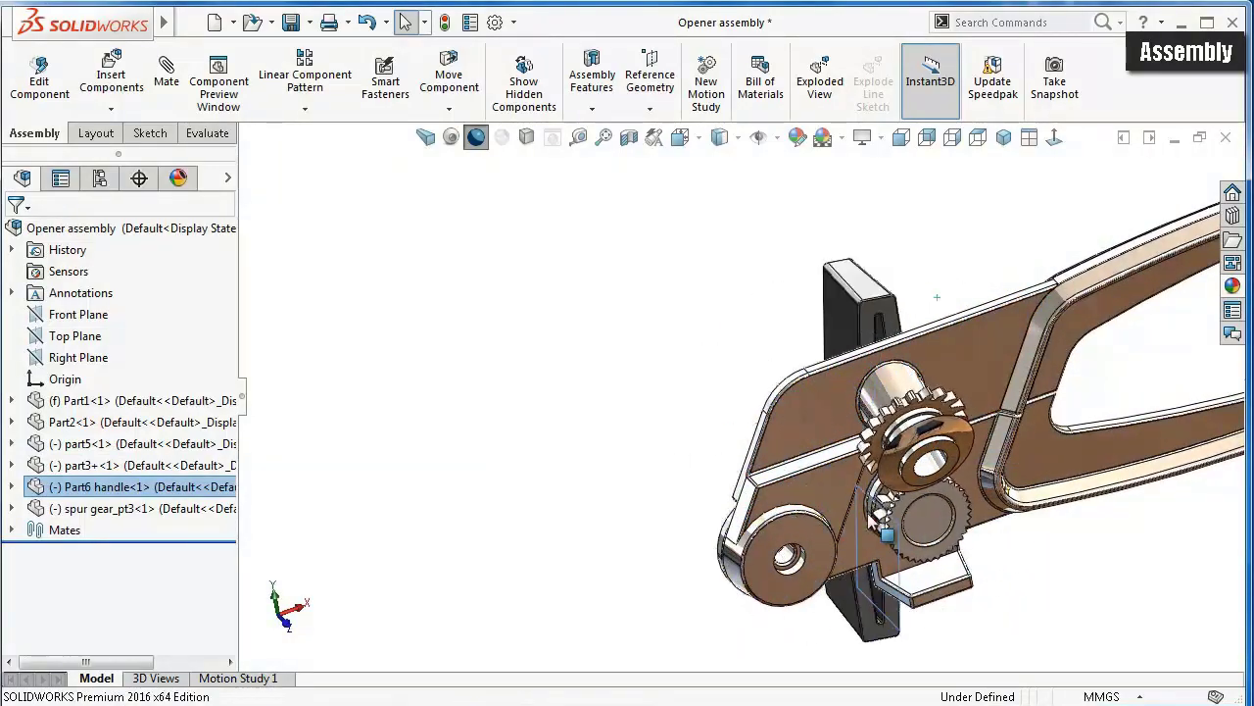
click(638, 342)
mouse_move(664, 356)
middle_down()
mouse_move(740, 387)
mouse_move(805, 319)
middle_up()
mouse_move(717, 331)
mouse_down()
mouse_move(806, 312)
mouse_move(656, 370)
mouse_up()
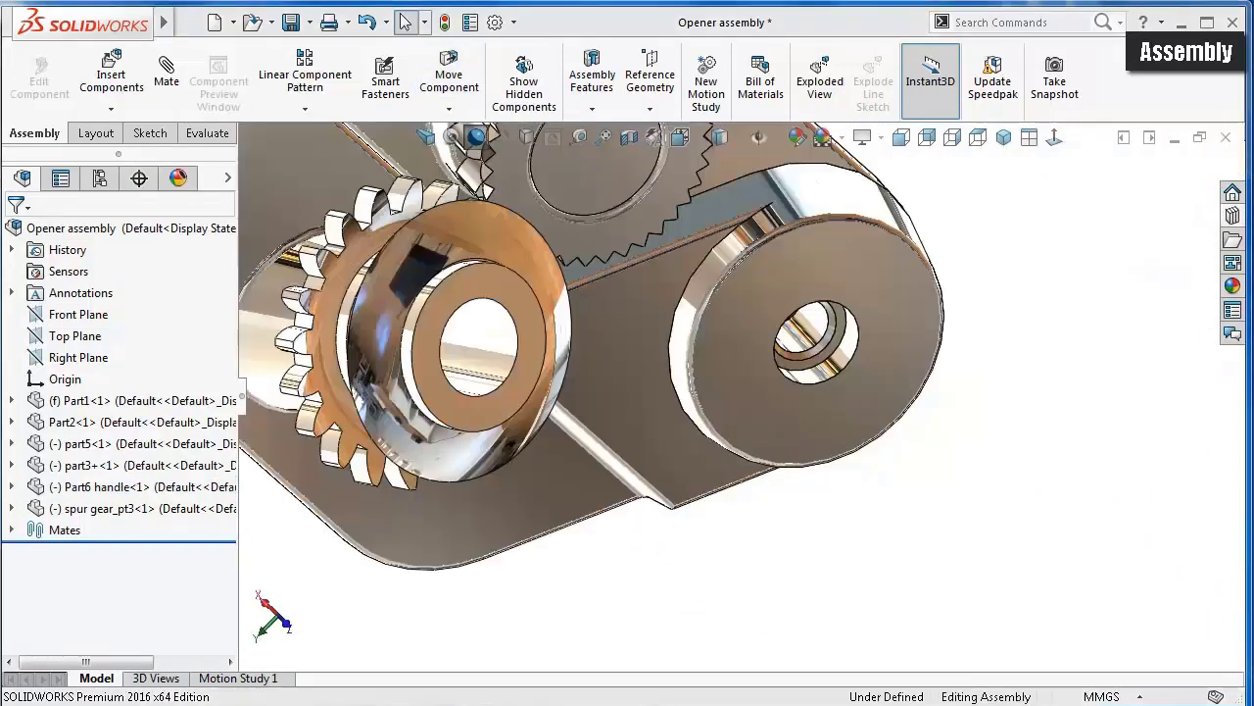
- Place an M8 × 10 slotted spring pin (ISO 8752) from the Toolbox into the gear bore
click(1232, 218)
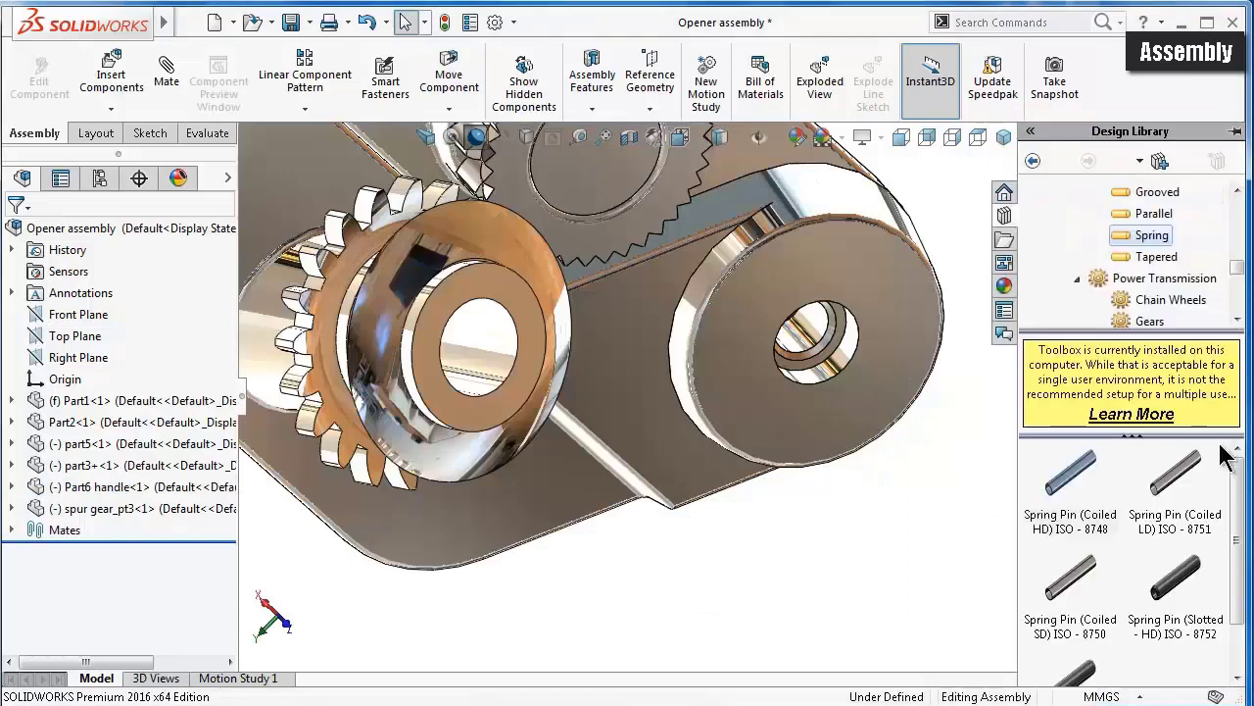
click(1236, 189)
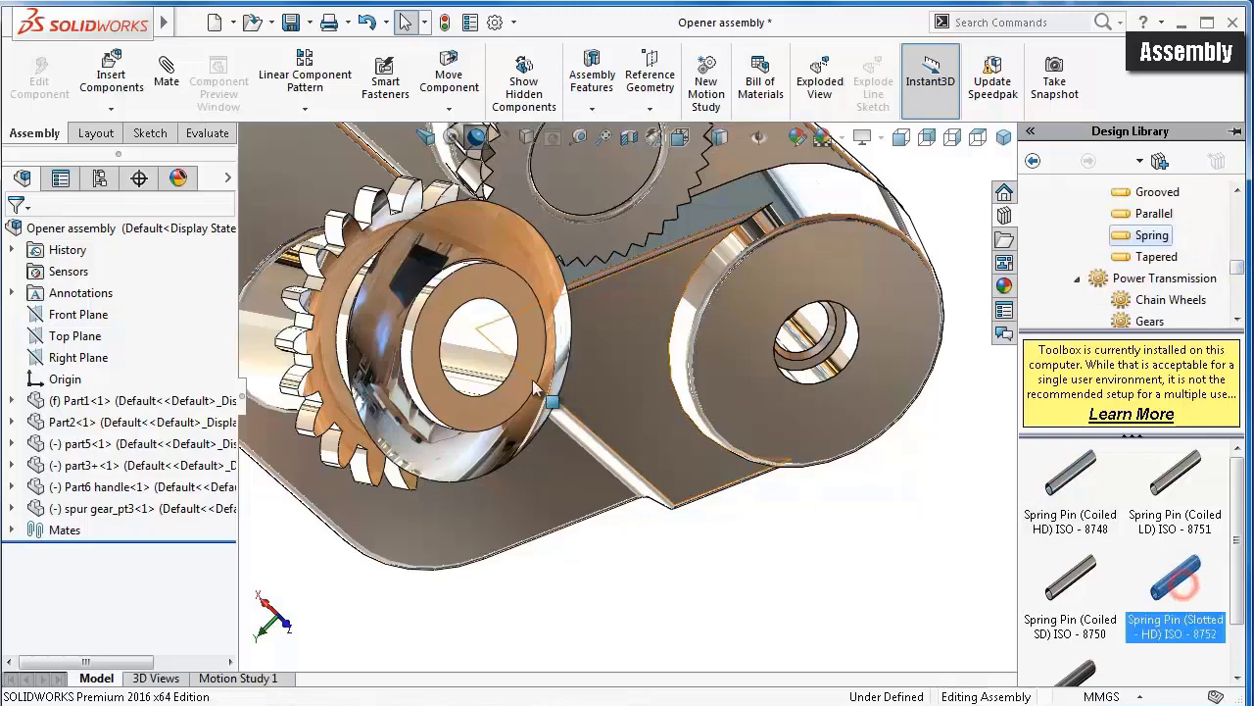
scroll(535, 389, down, 2)
scroll(549, 397, down, 3)
scroll(632, 441, down, 3)
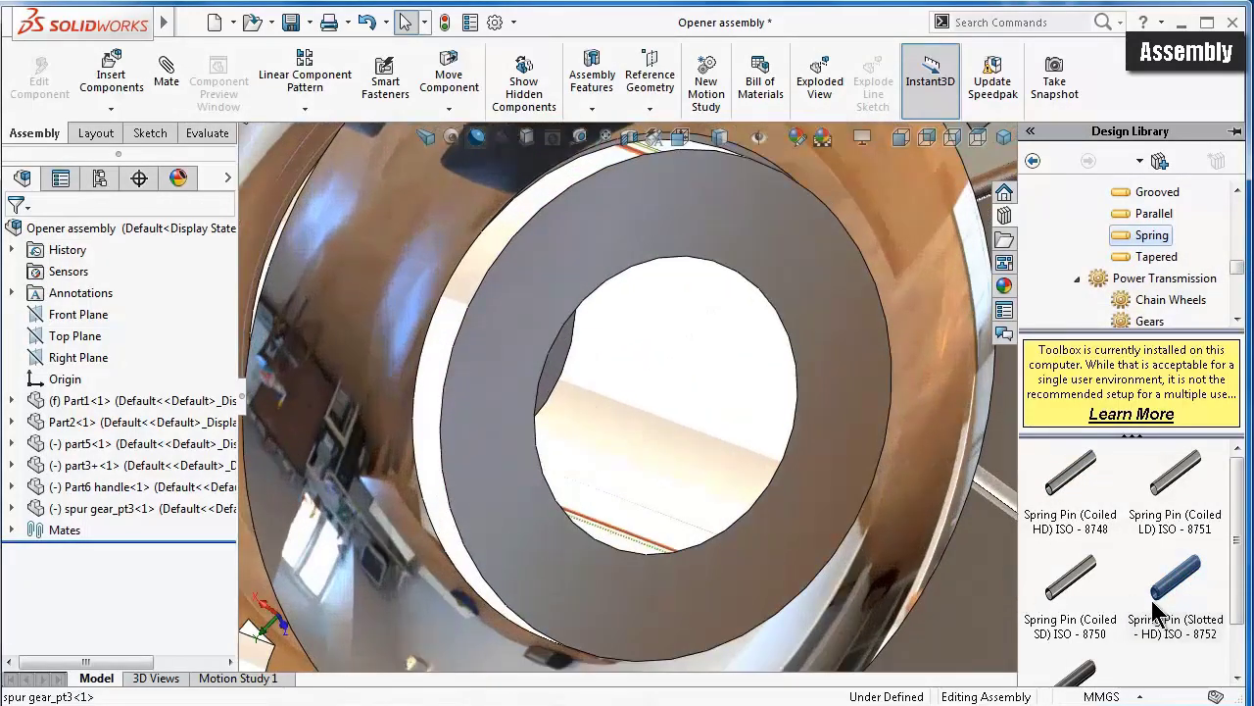
mouse_move(1166, 585)
mouse_down()
mouse_move(751, 447)
mouse_move(748, 460)
mouse_up()
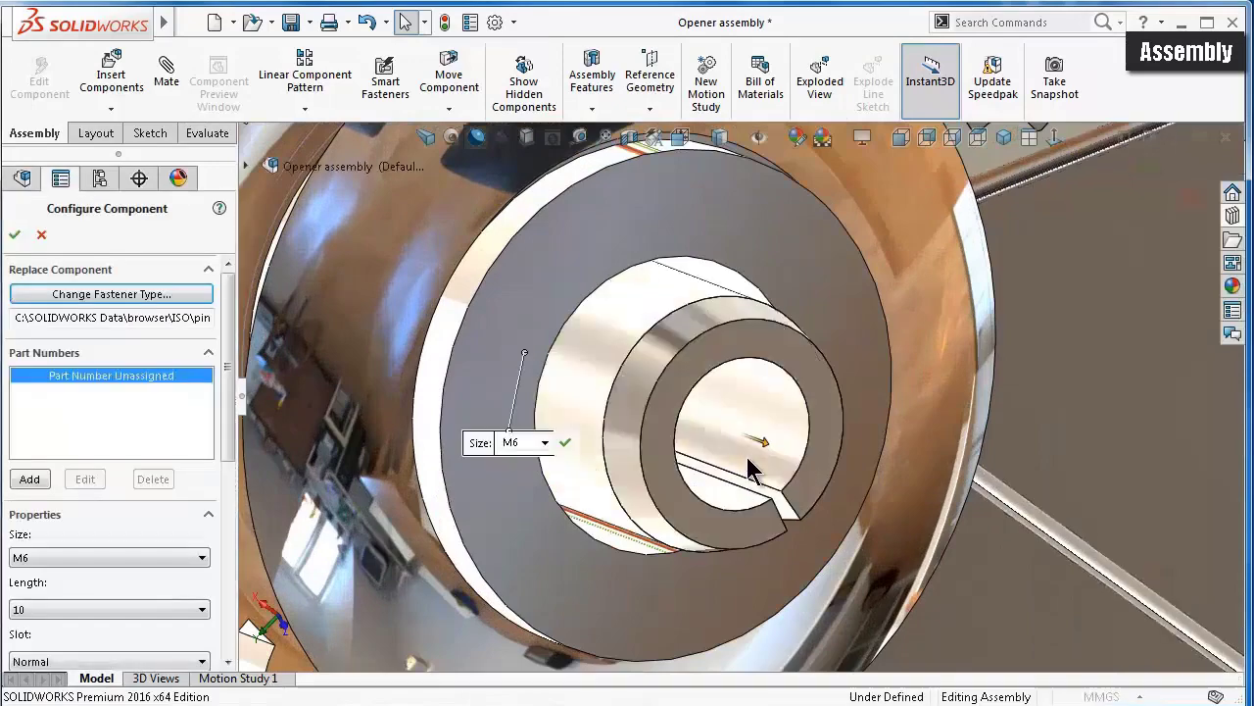
click(544, 444)
click(509, 586)
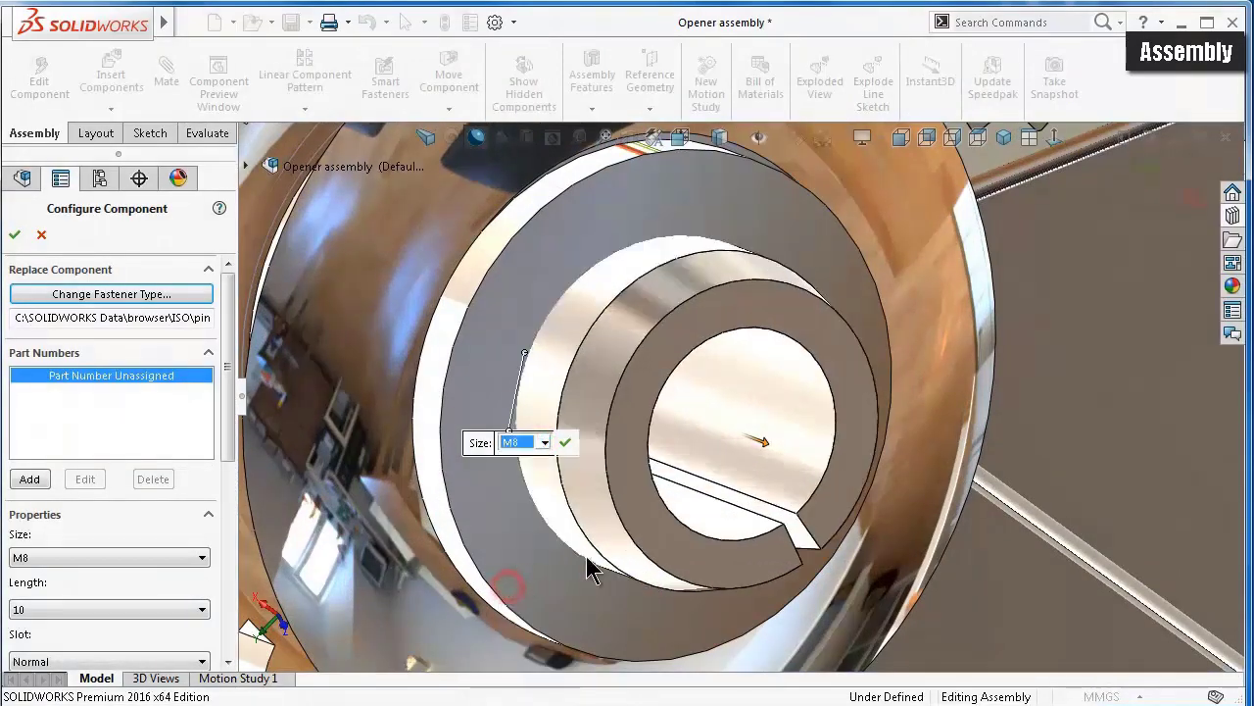
middle_drag(682, 507, 626, 529)
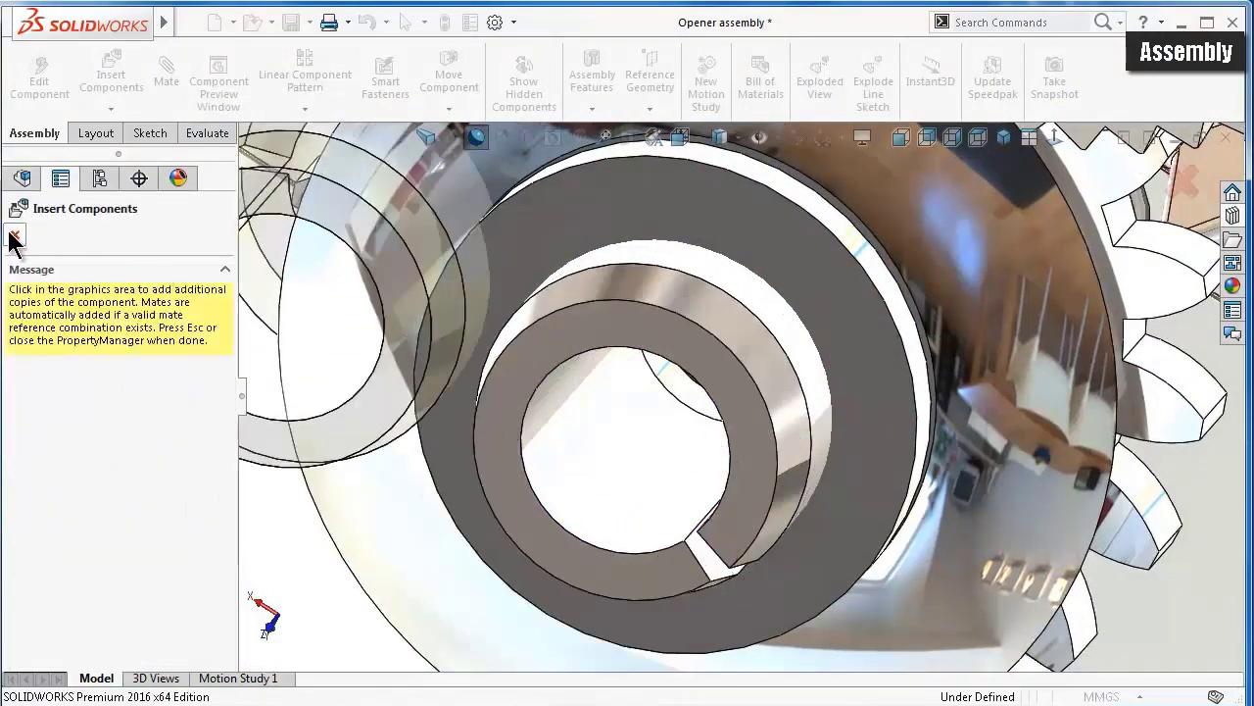
- Finish placing the spring pin and zoom in on it
click(16, 237)
scroll(637, 363, up, 3)
scroll(621, 372, down, 2)
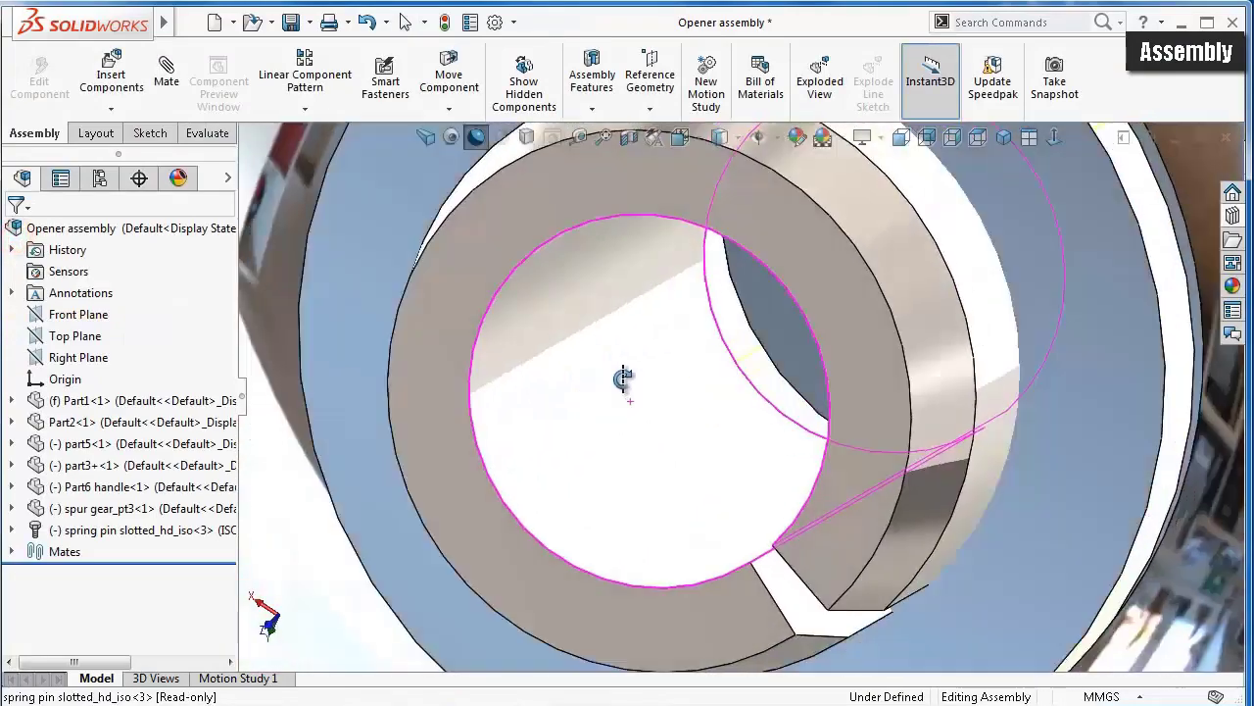
scroll(686, 392, down, 2)
mouse_move(812, 382)
mouse_down()
mouse_move(448, 419)
mouse_move(462, 434)
mouse_move(405, 462)
mouse_move(359, 545)
mouse_up()
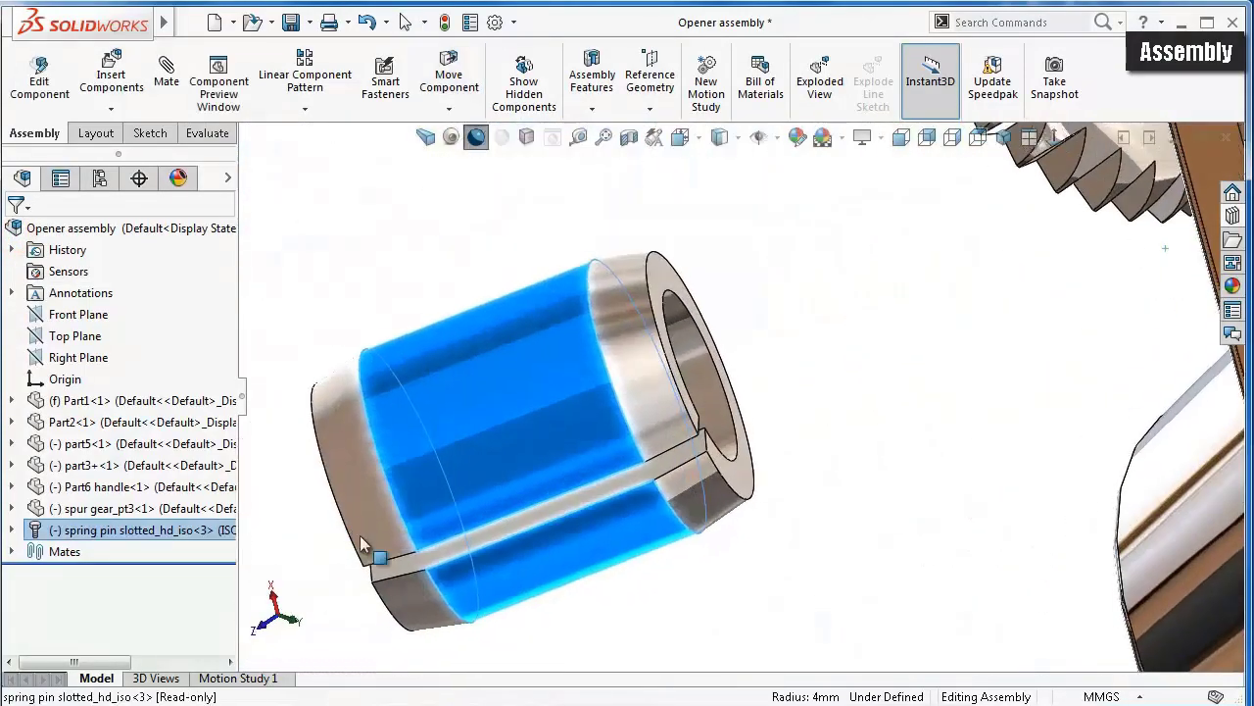
- Mate the pin's end face coincident with Part2's face, then select the pin
click(745, 468)
click(959, 366)
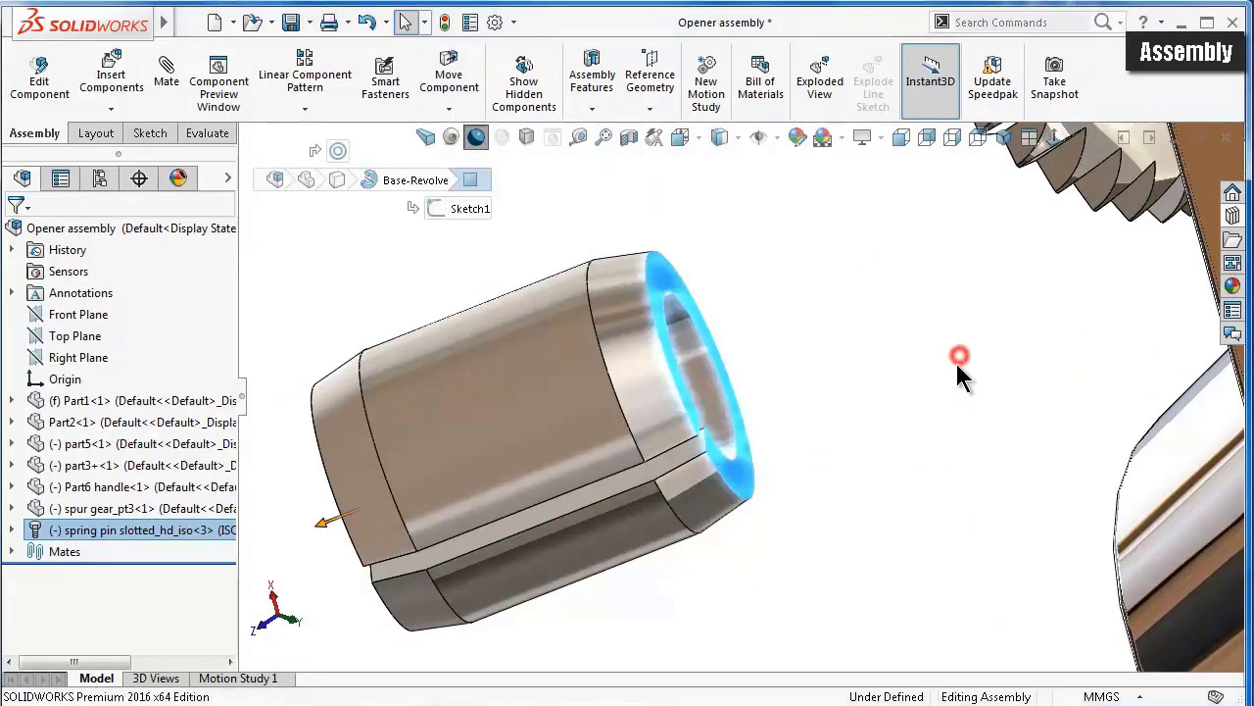
middle_drag(999, 392, 1177, 333)
scroll(1052, 366, down, 3)
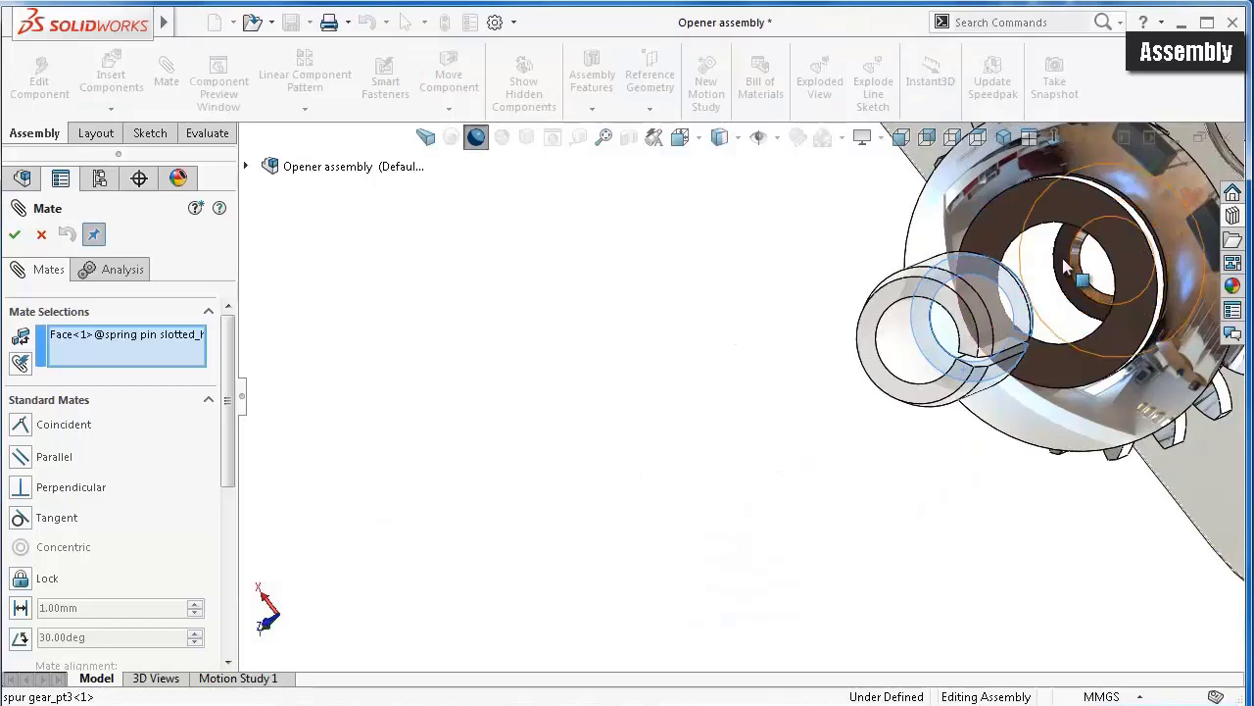
click(1067, 270)
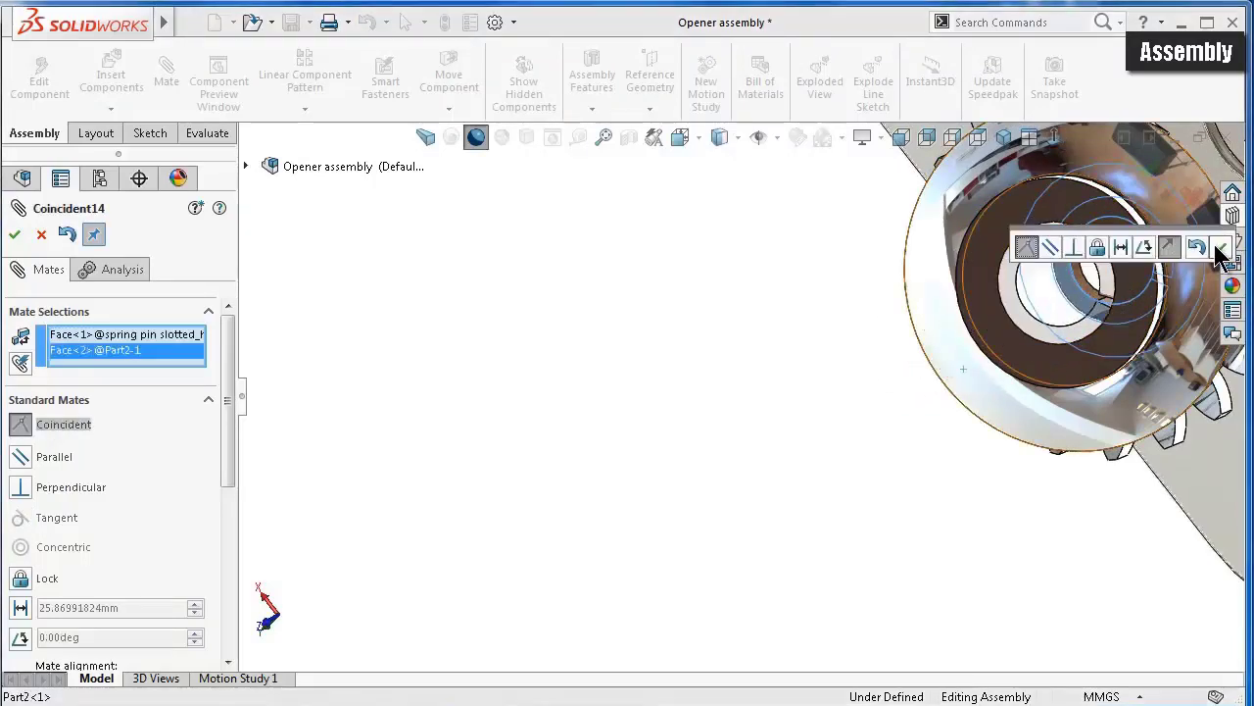
click(1223, 248)
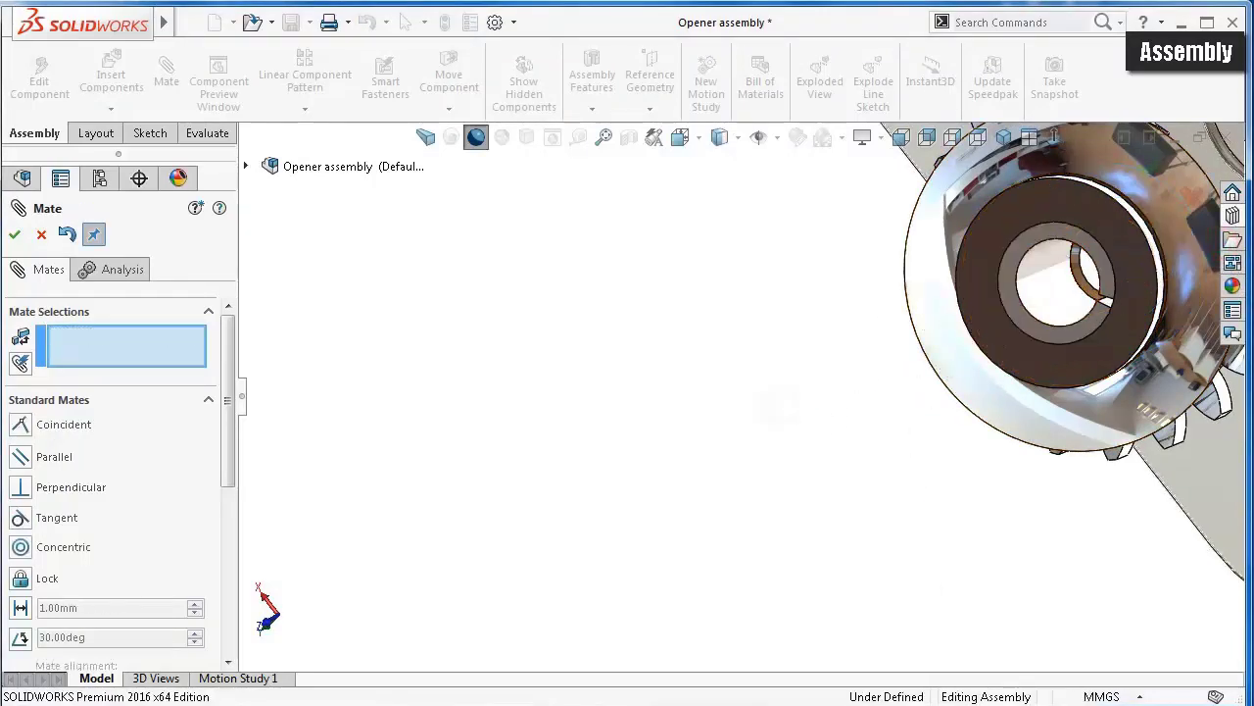
click(16, 234)
click(137, 529)
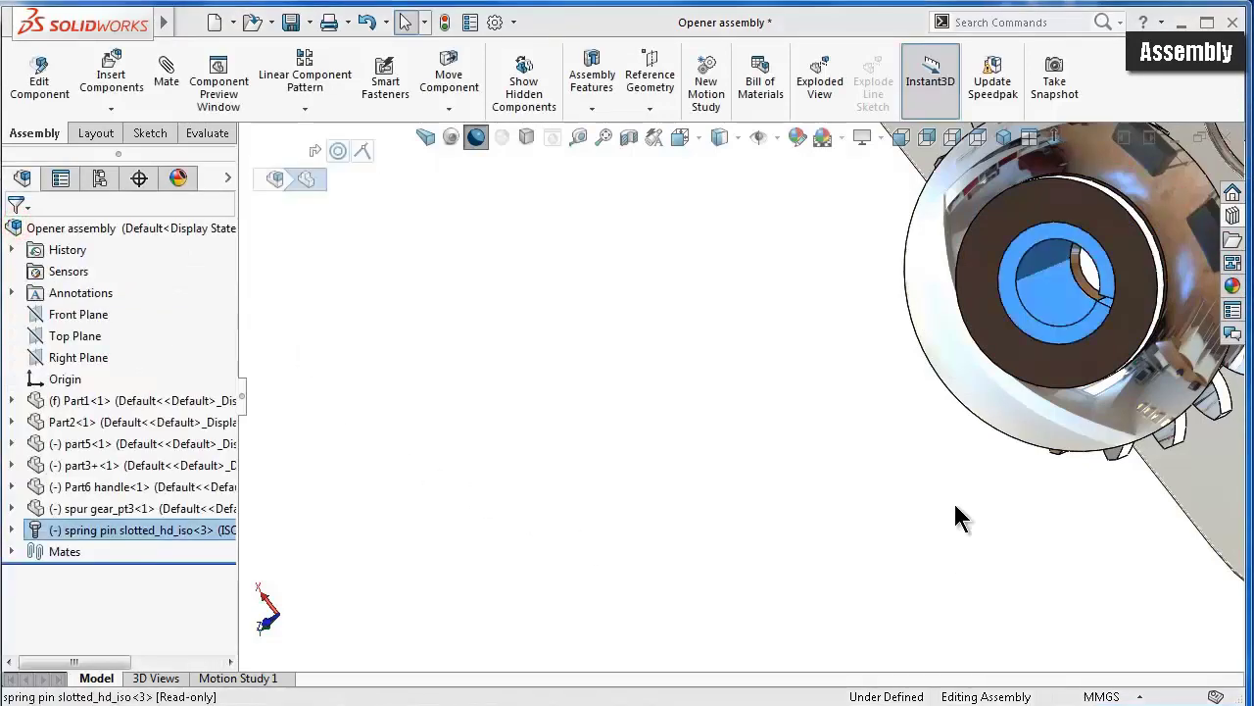
- Give the spring pin a black appearance (RGB 0, 0, 0)
click(797, 137)
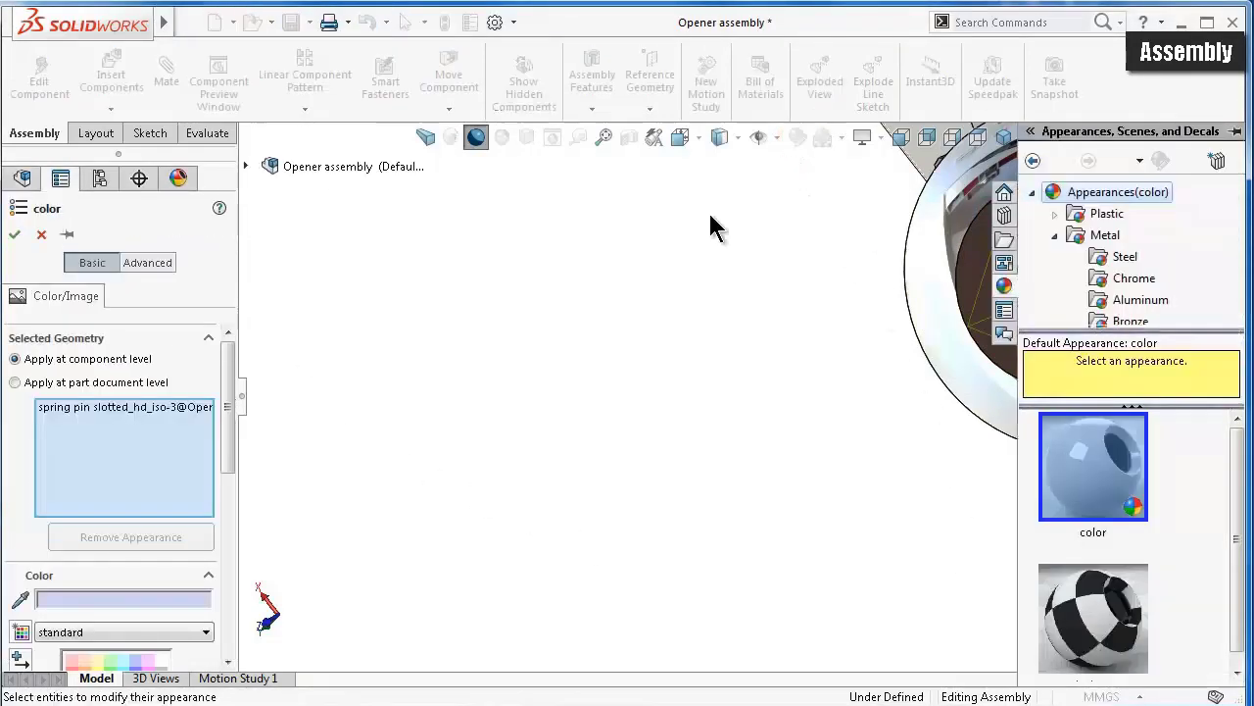
drag(230, 438, 235, 549)
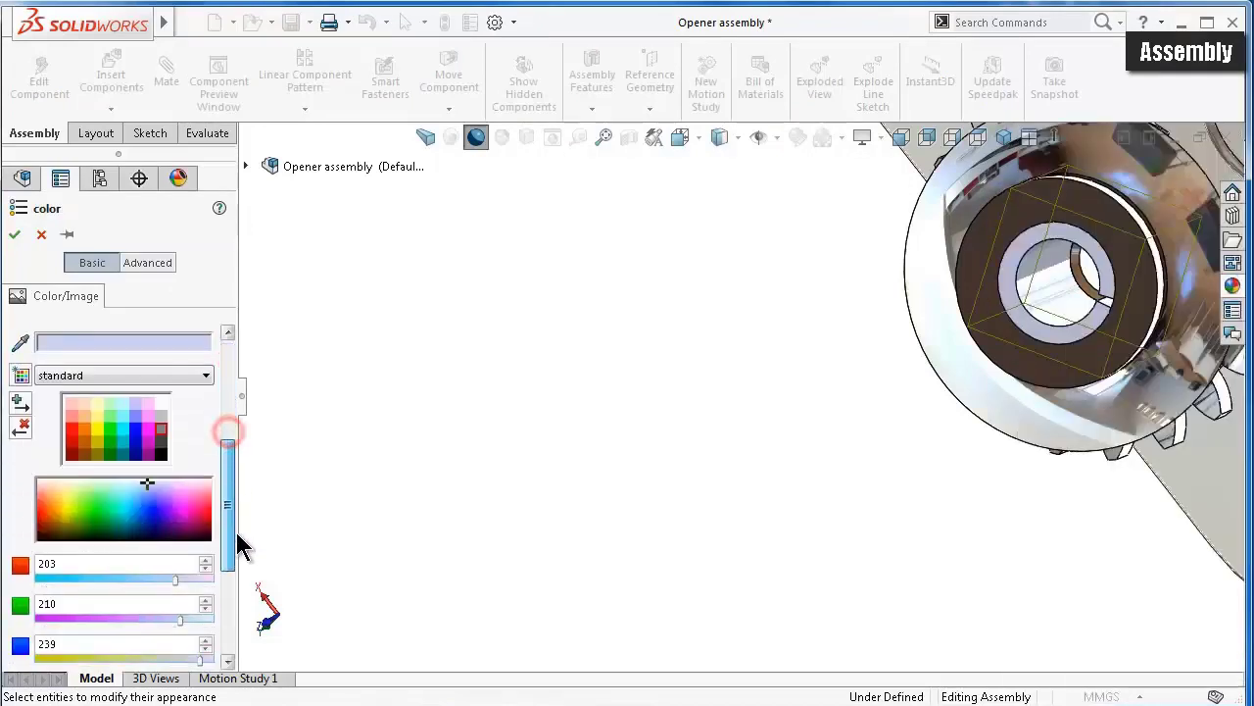
click(162, 438)
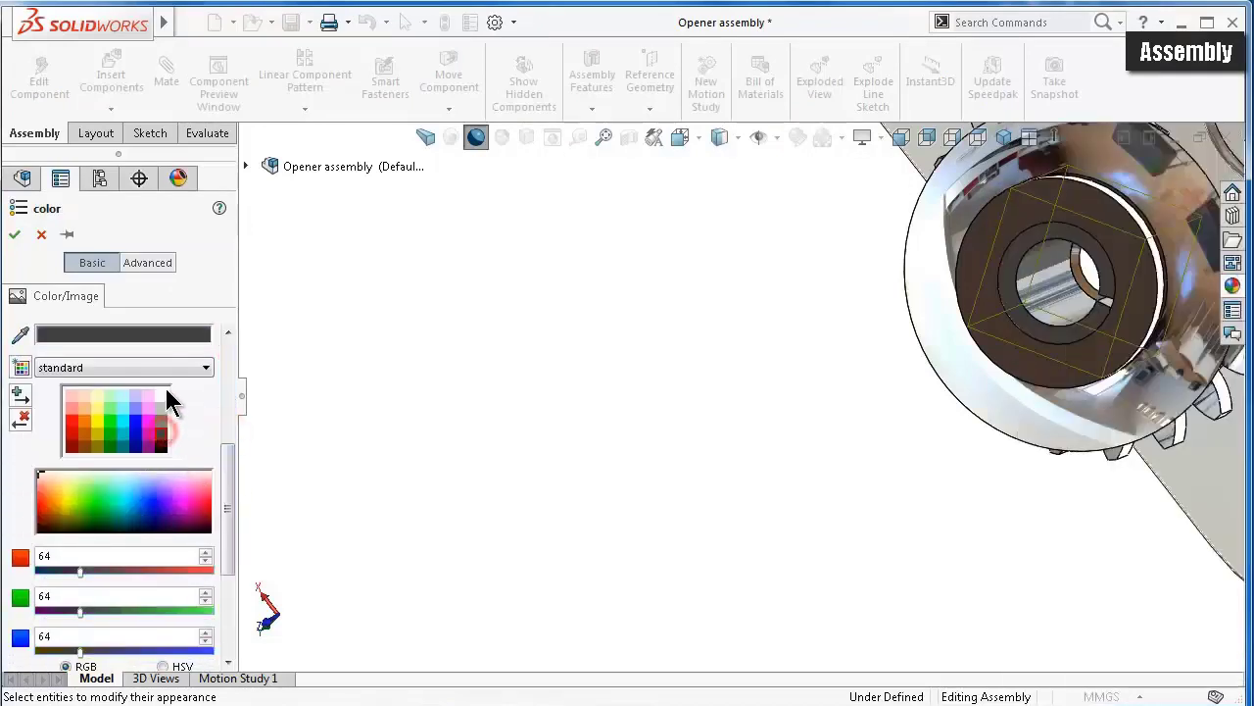
click(162, 443)
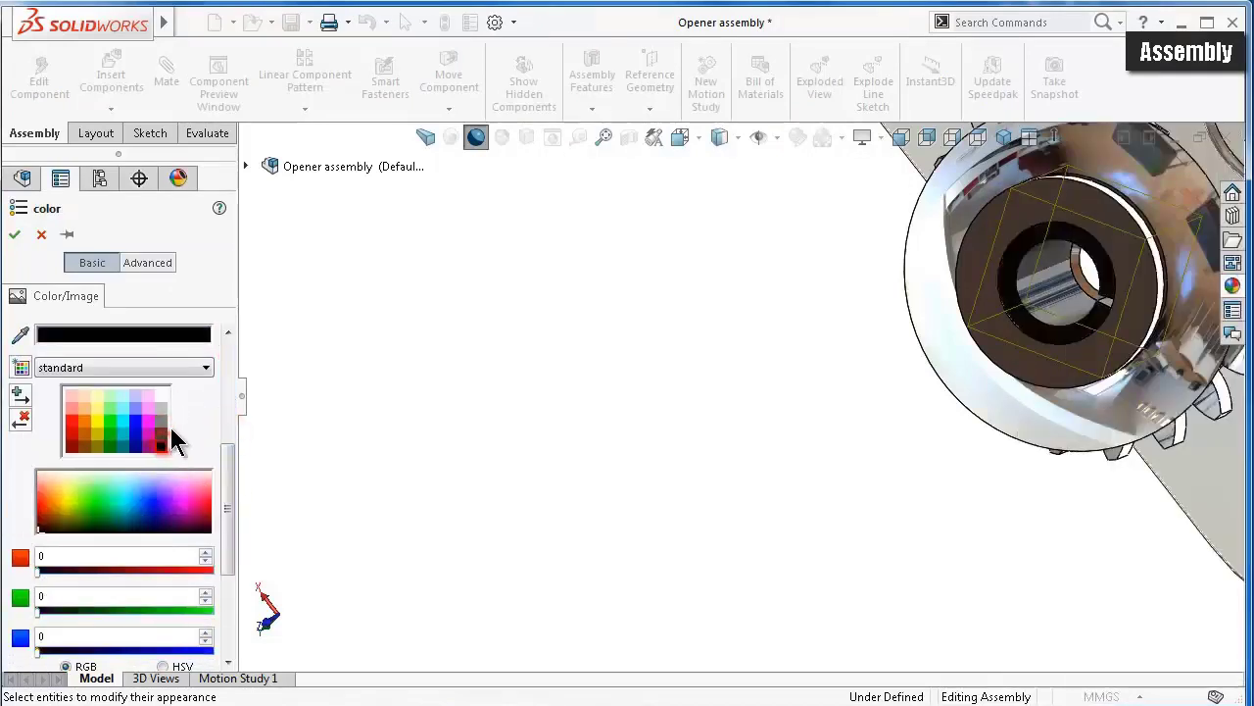
click(15, 234)
middle_drag(699, 431, 932, 330)
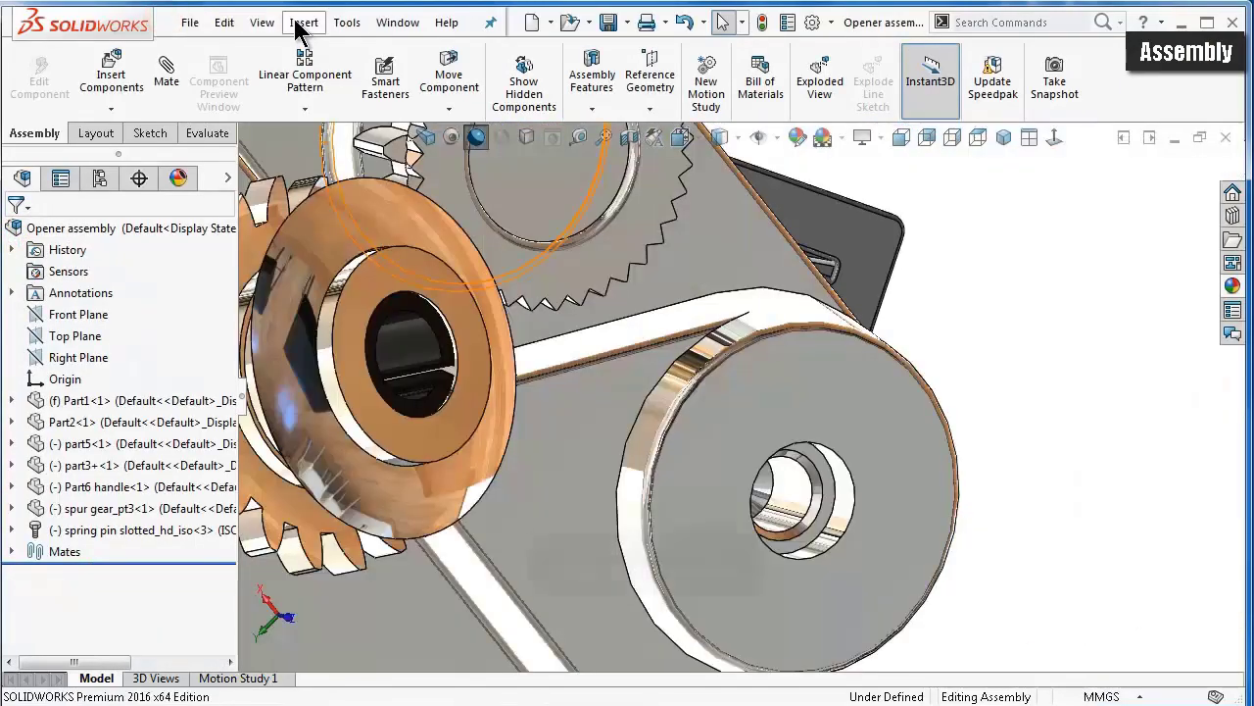
- Insert a new blank part, Part13, and select it in the assembly tree
click(303, 22)
mouse_move(349, 53)
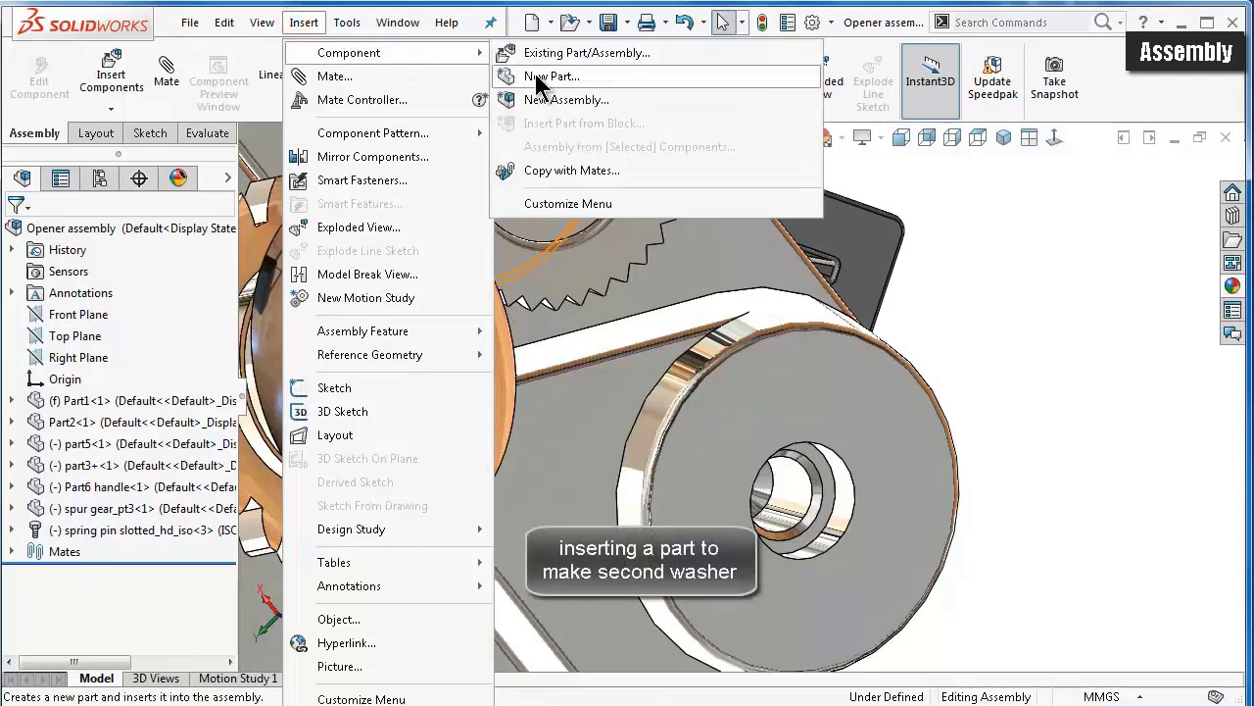
click(544, 77)
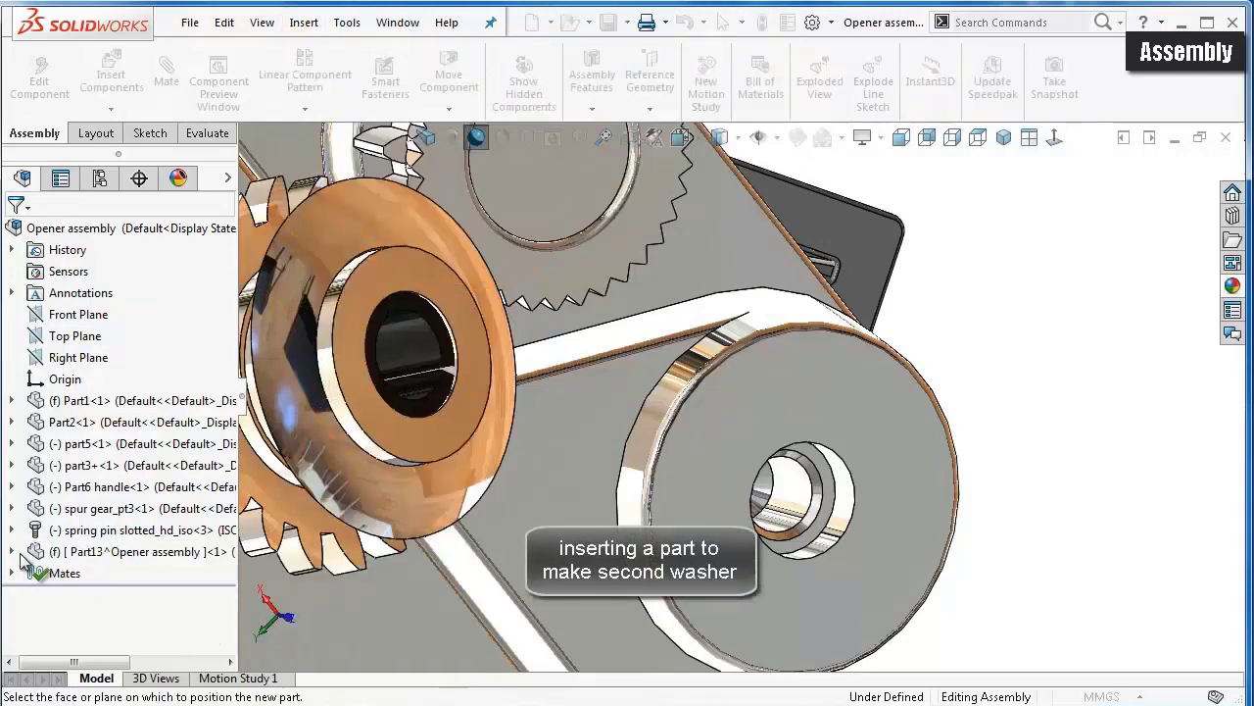
click(12, 552)
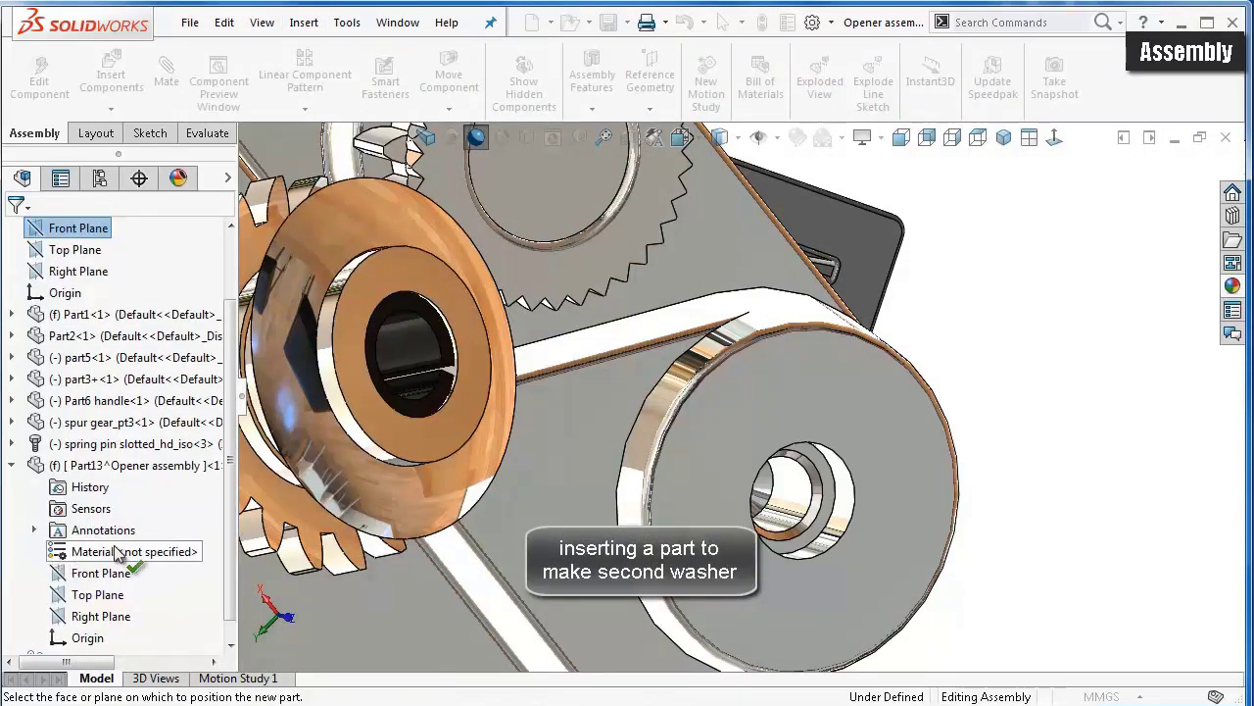
drag(228, 517, 235, 556)
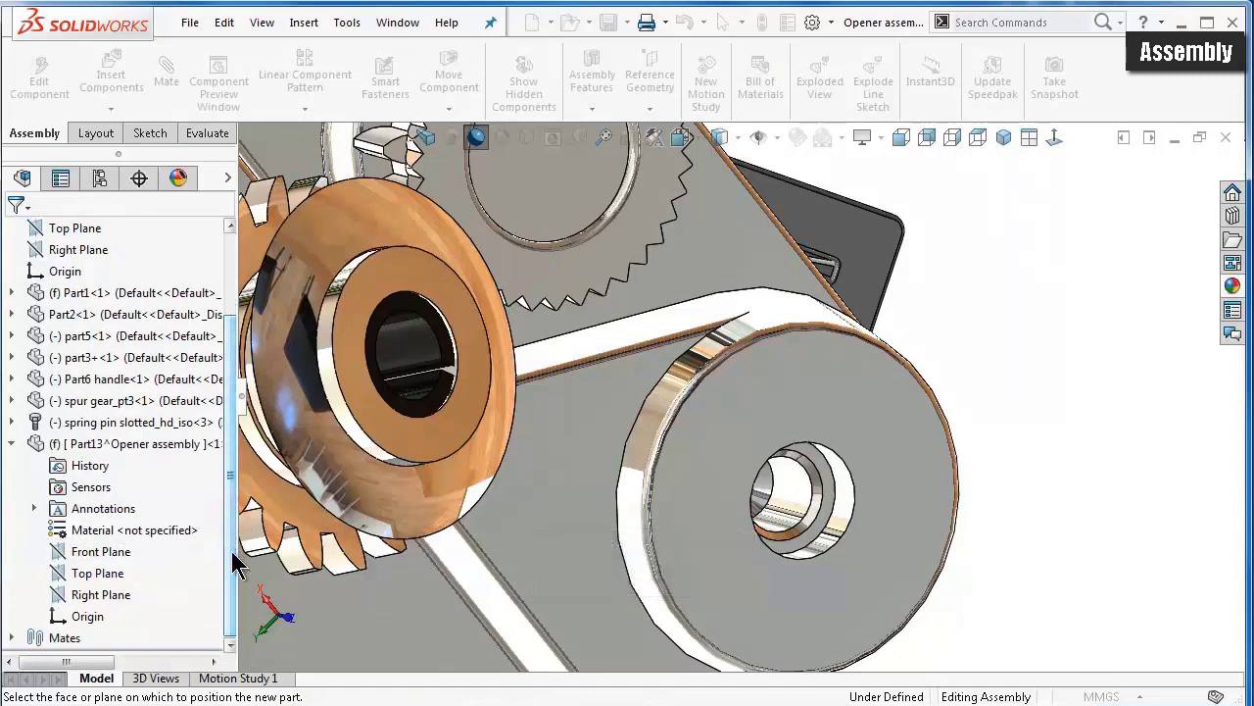
click(143, 444)
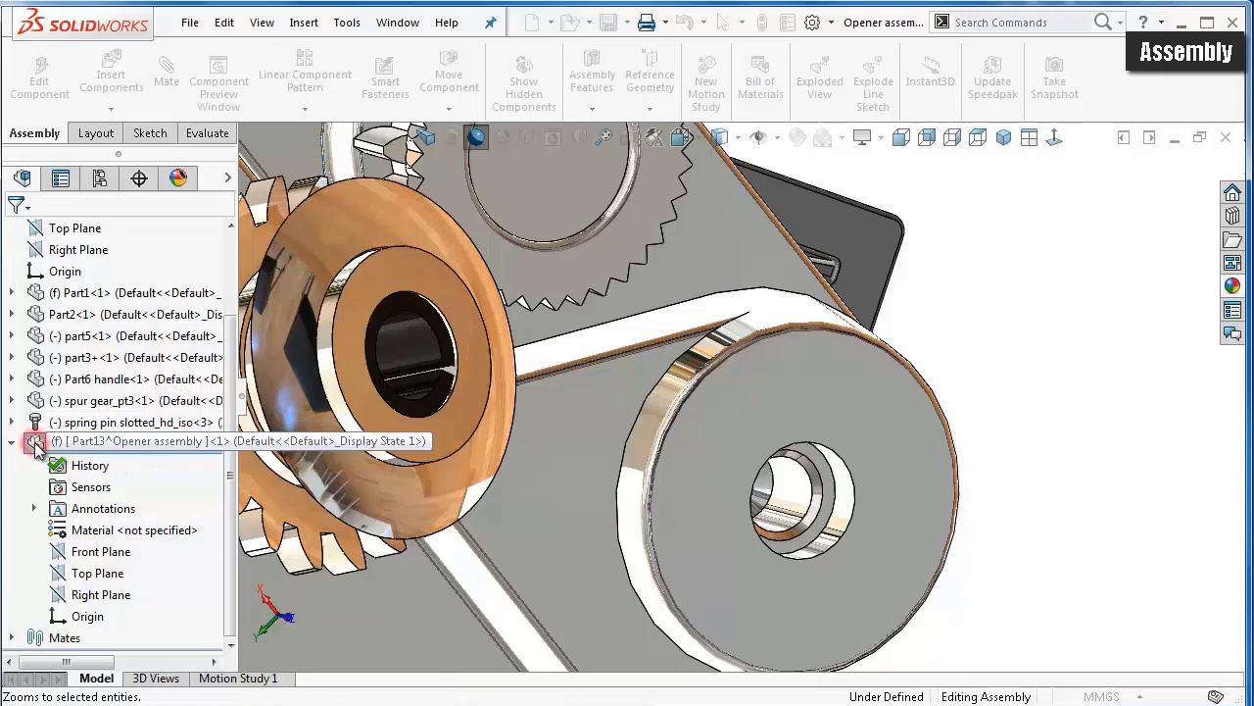
right_click(36, 445)
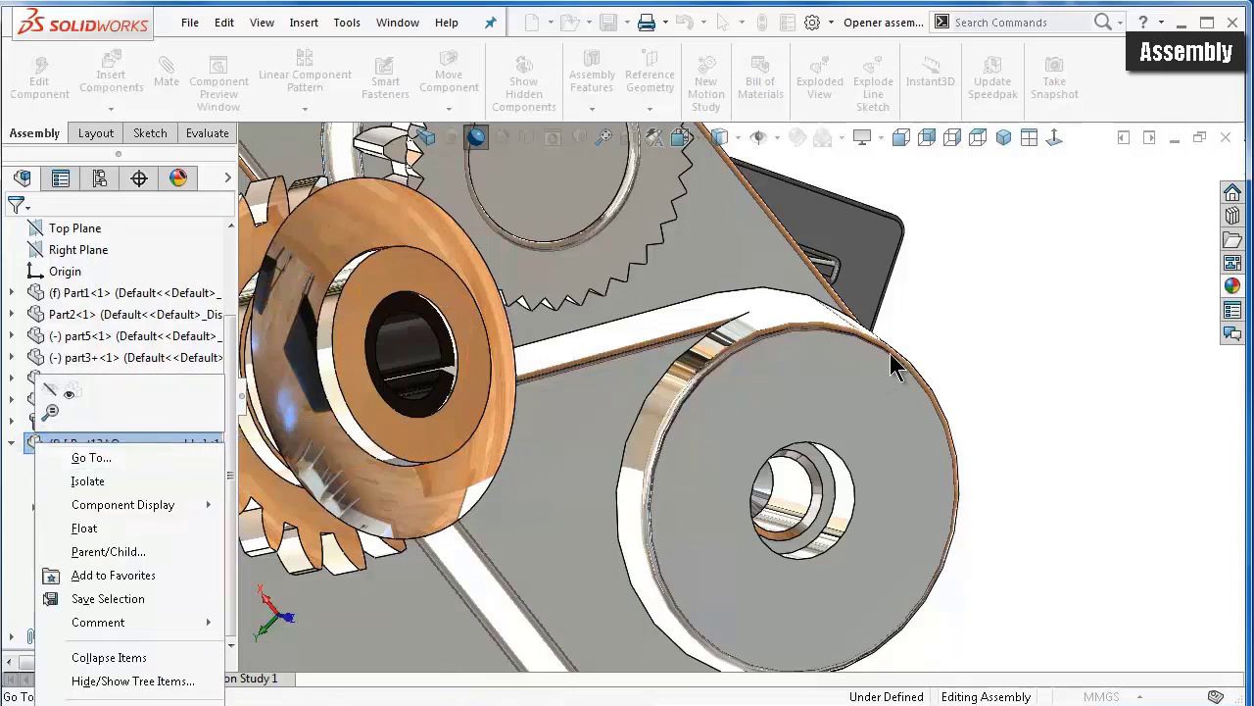
click(1030, 330)
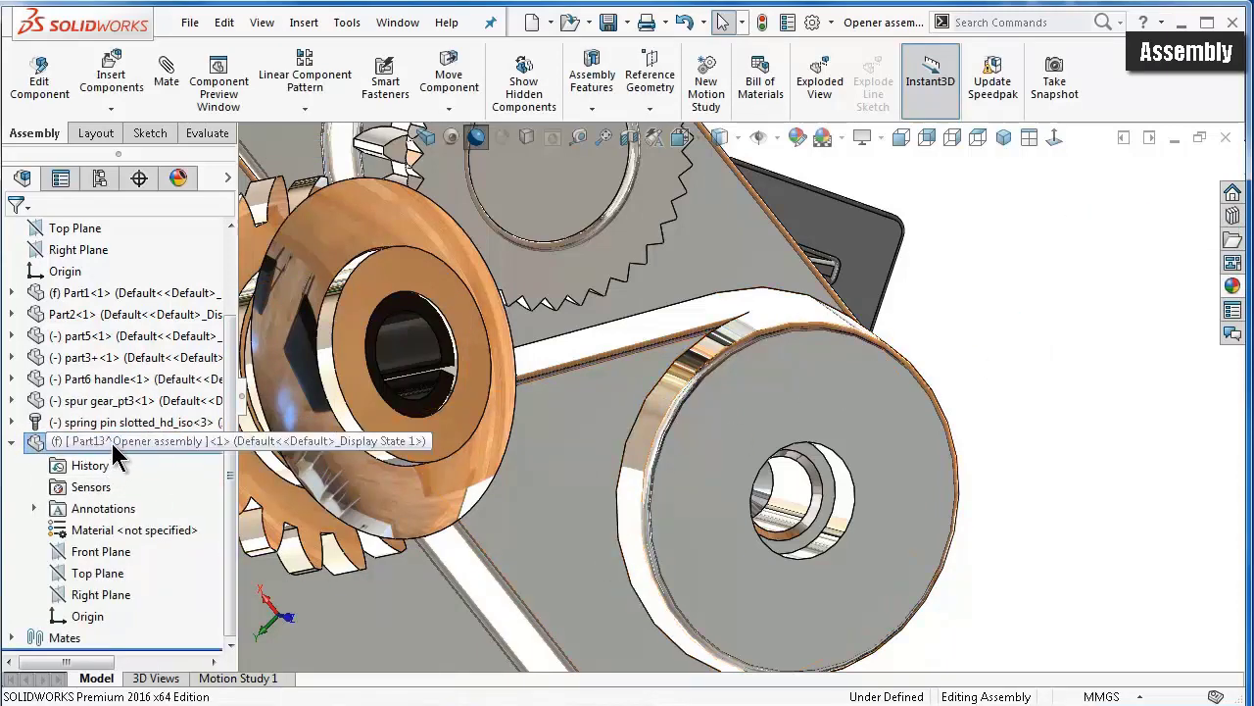
click(103, 554)
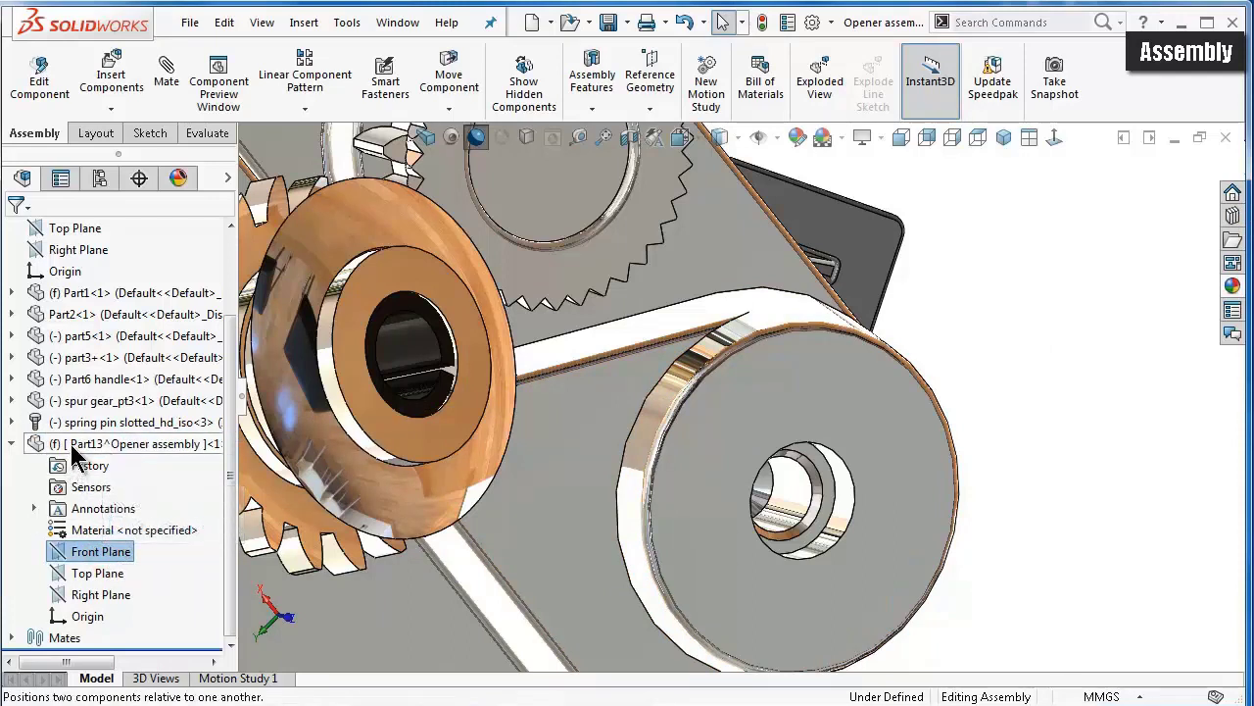
click(72, 445)
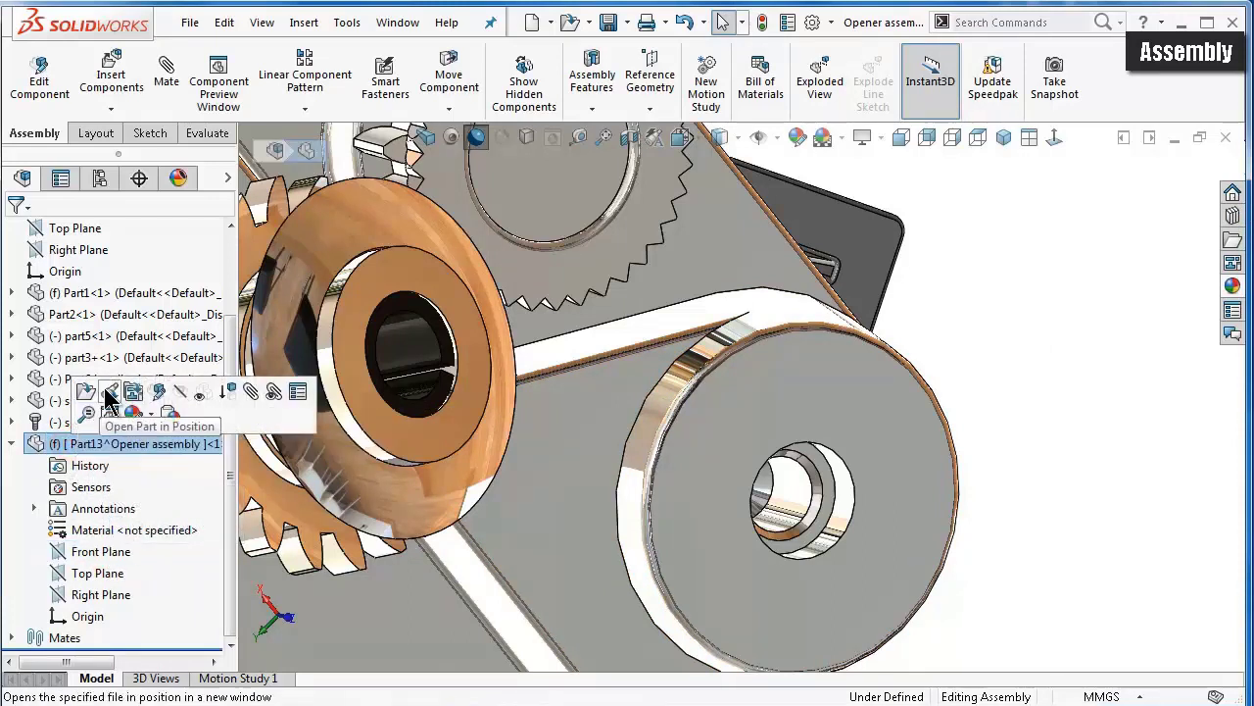
- Edit Part13 in context and start a sketch on the pulley bore face
click(160, 392)
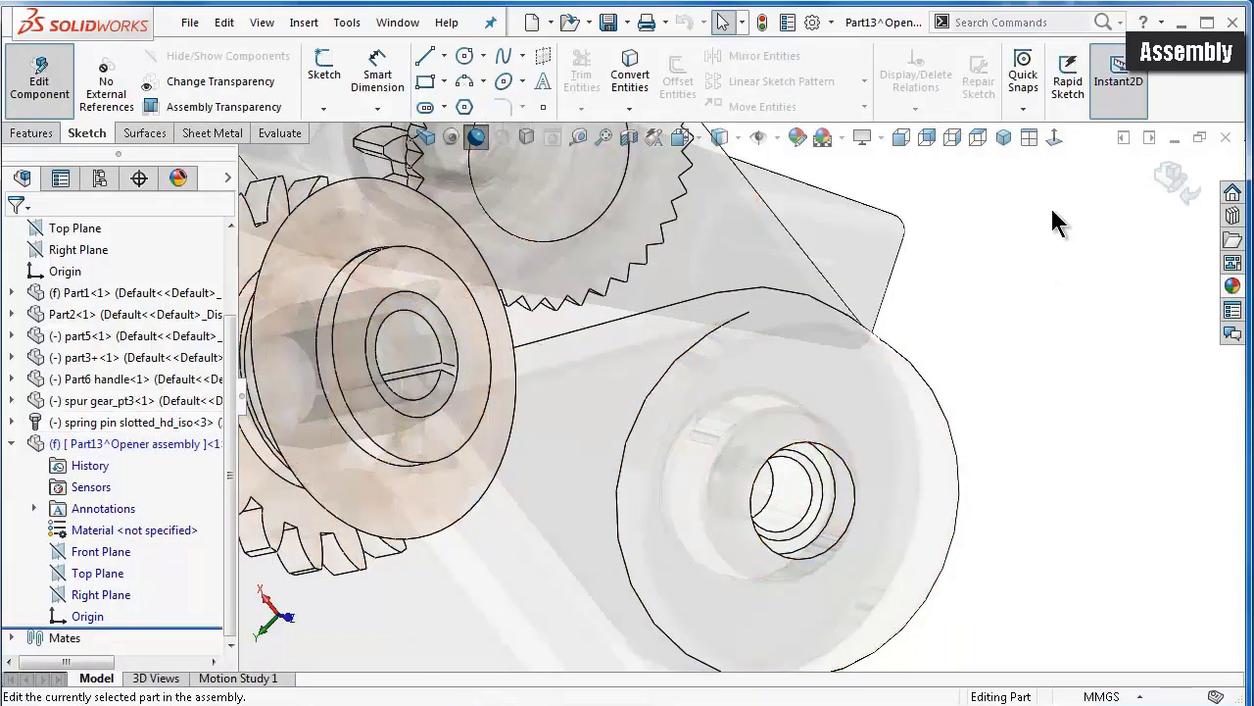
scroll(823, 500, down, 2)
scroll(818, 520, down, 2)
scroll(795, 514, down, 2)
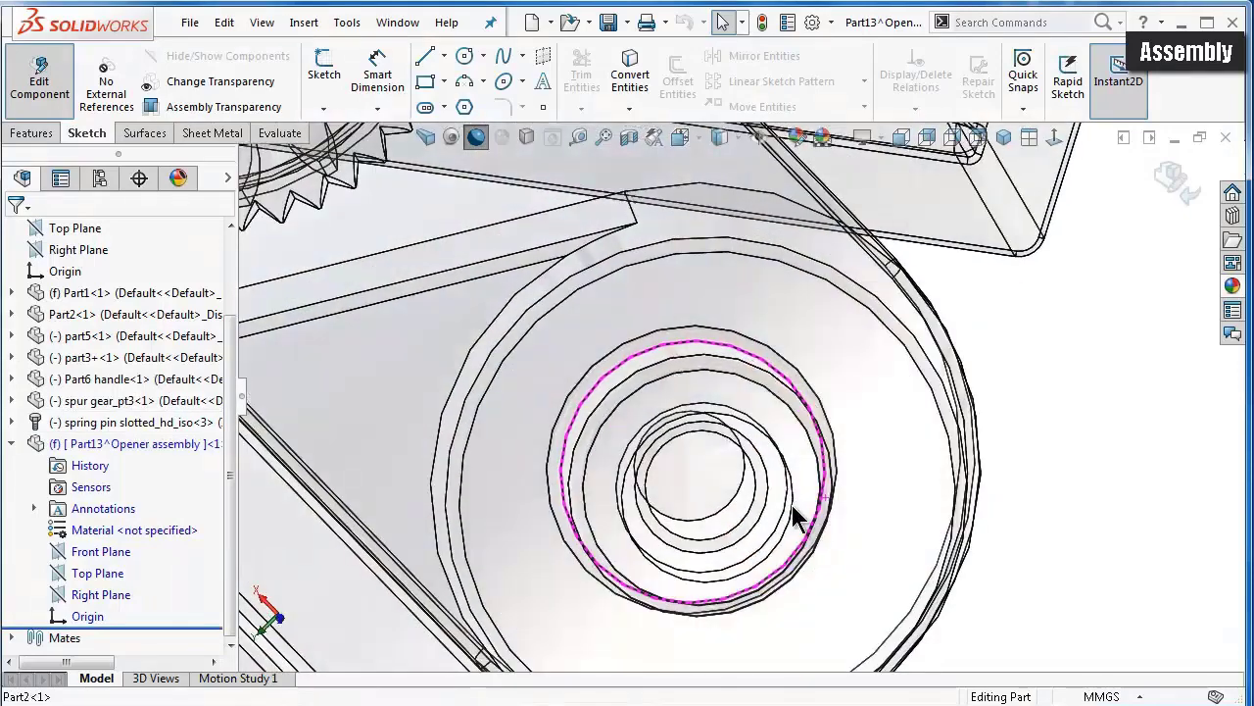
click(776, 503)
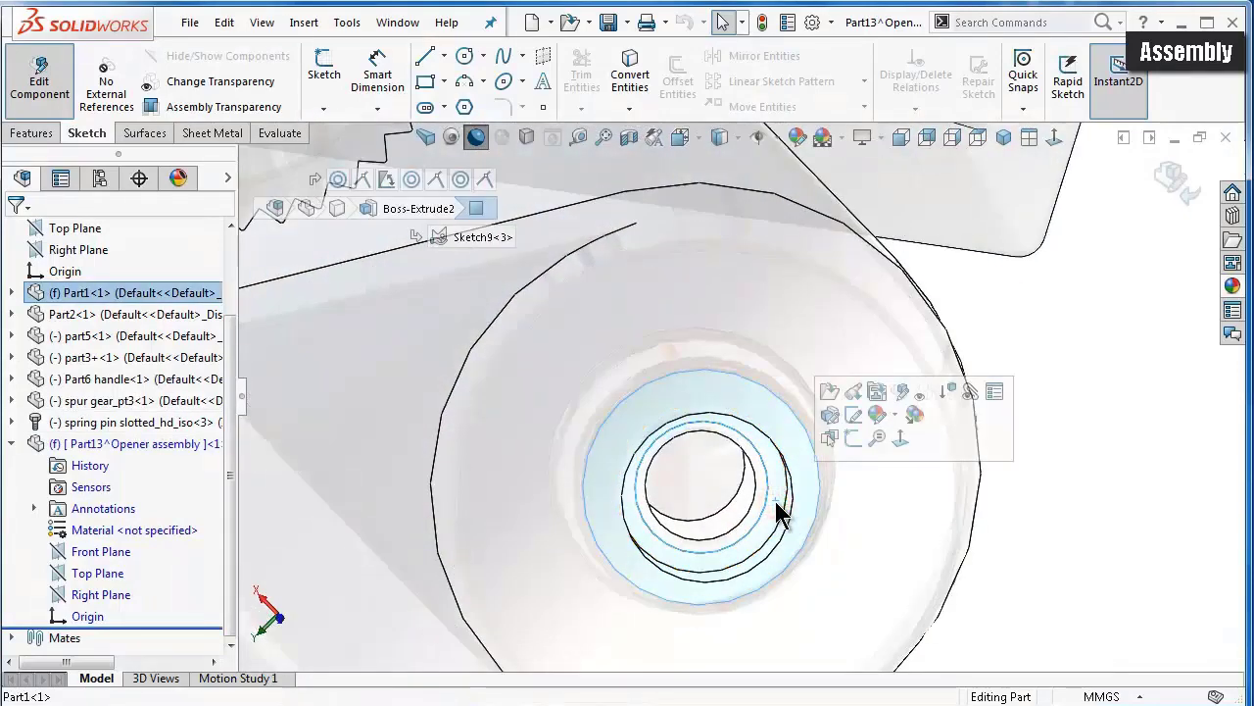
click(852, 414)
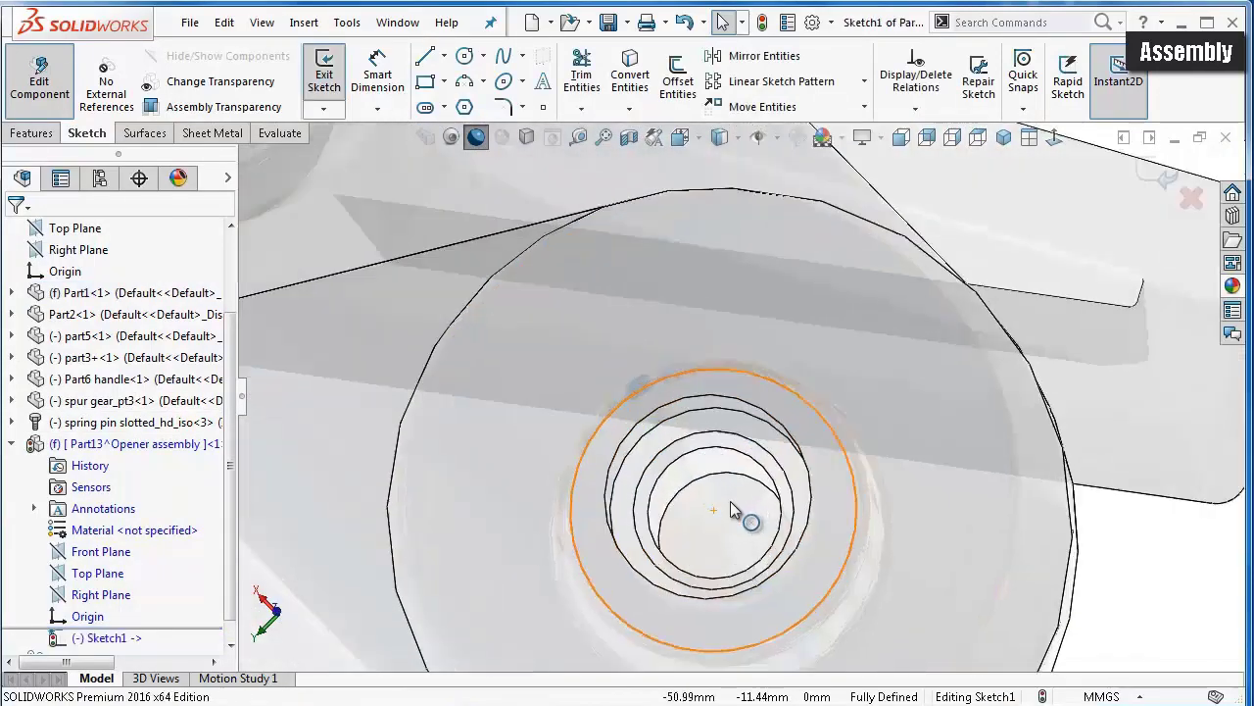
mouse_move(730, 501)
middle_down()
mouse_move(742, 490)
mouse_move(701, 482)
middle_up()
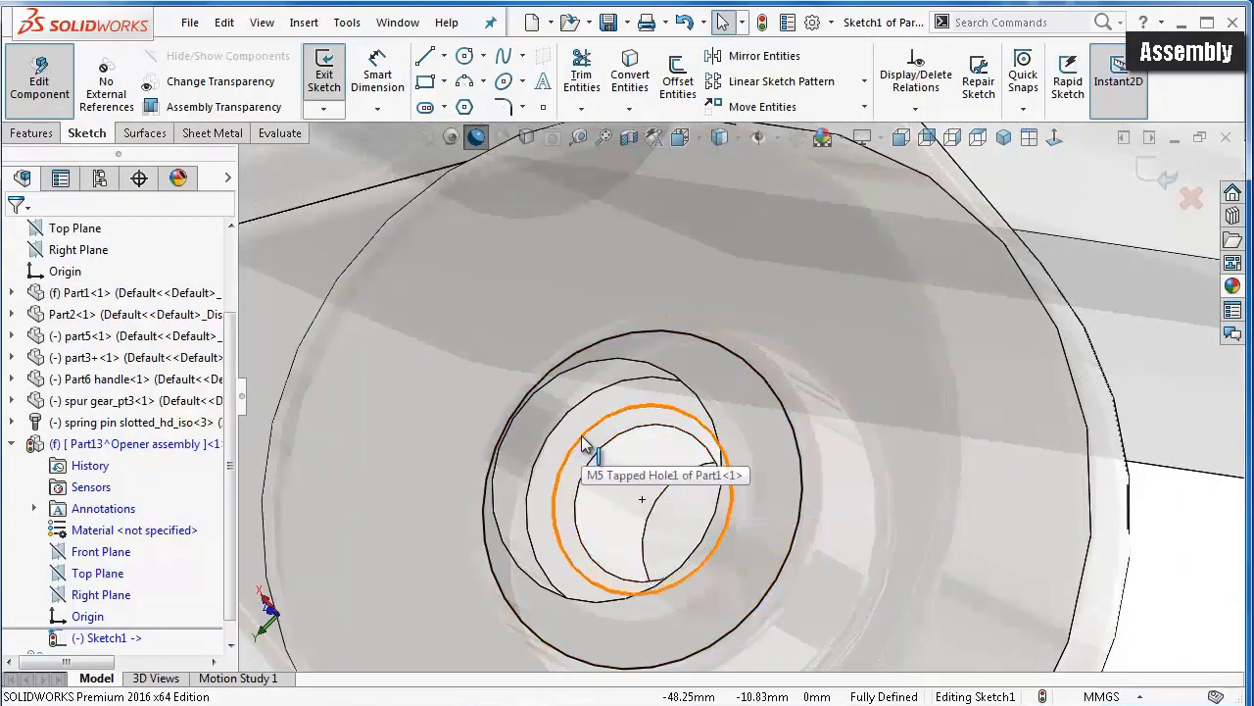
- Replace the sketch circle with converted 5.05 mm and 6.50 mm hole edges
click(108, 639)
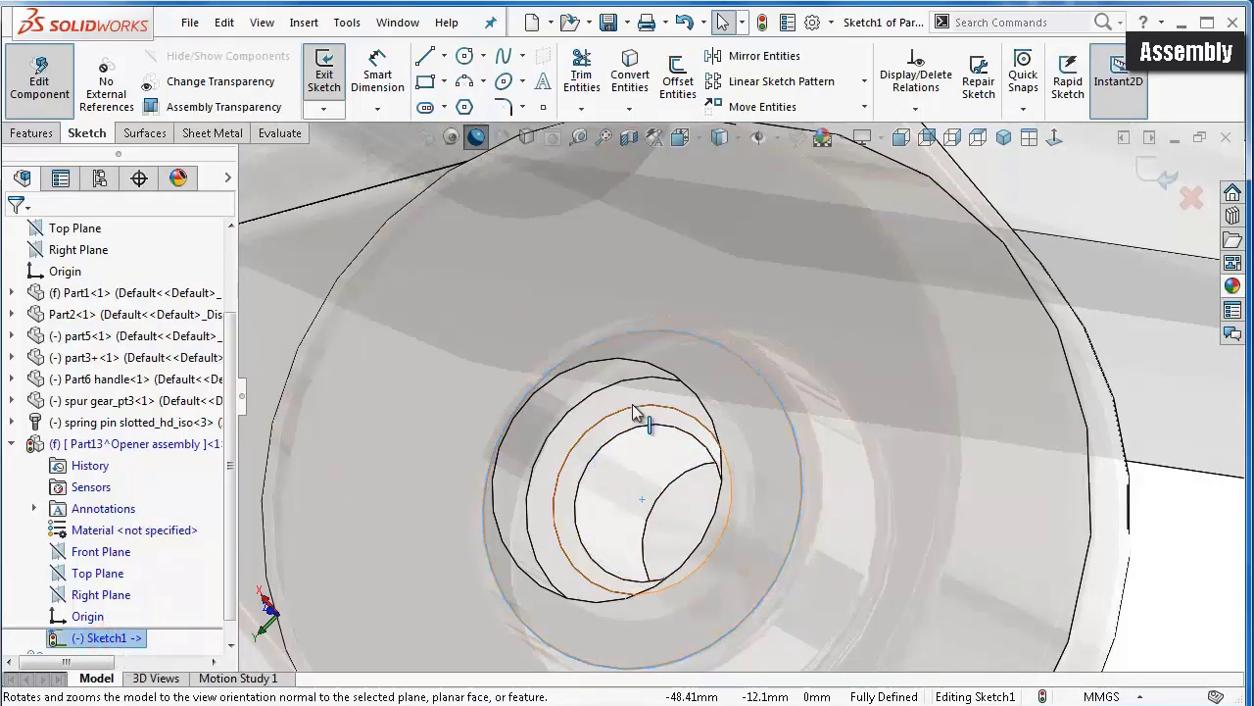
click(1175, 564)
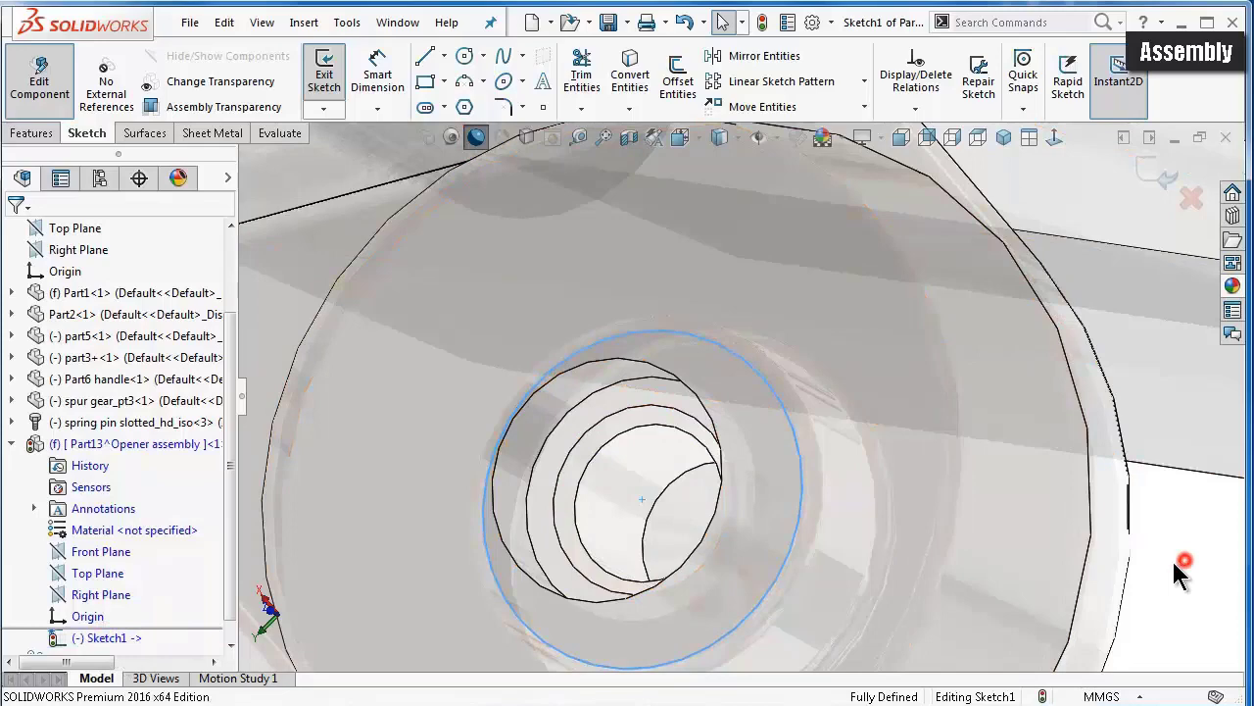
click(799, 524)
key(Delete)
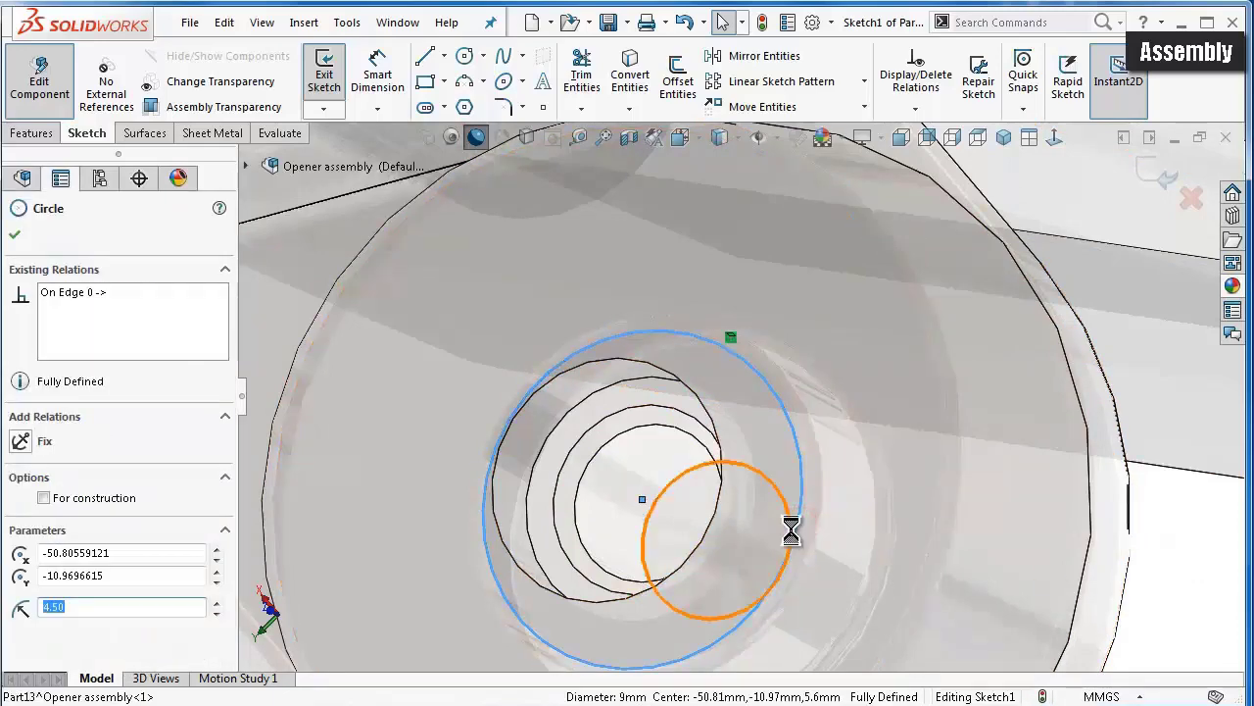
click(634, 405)
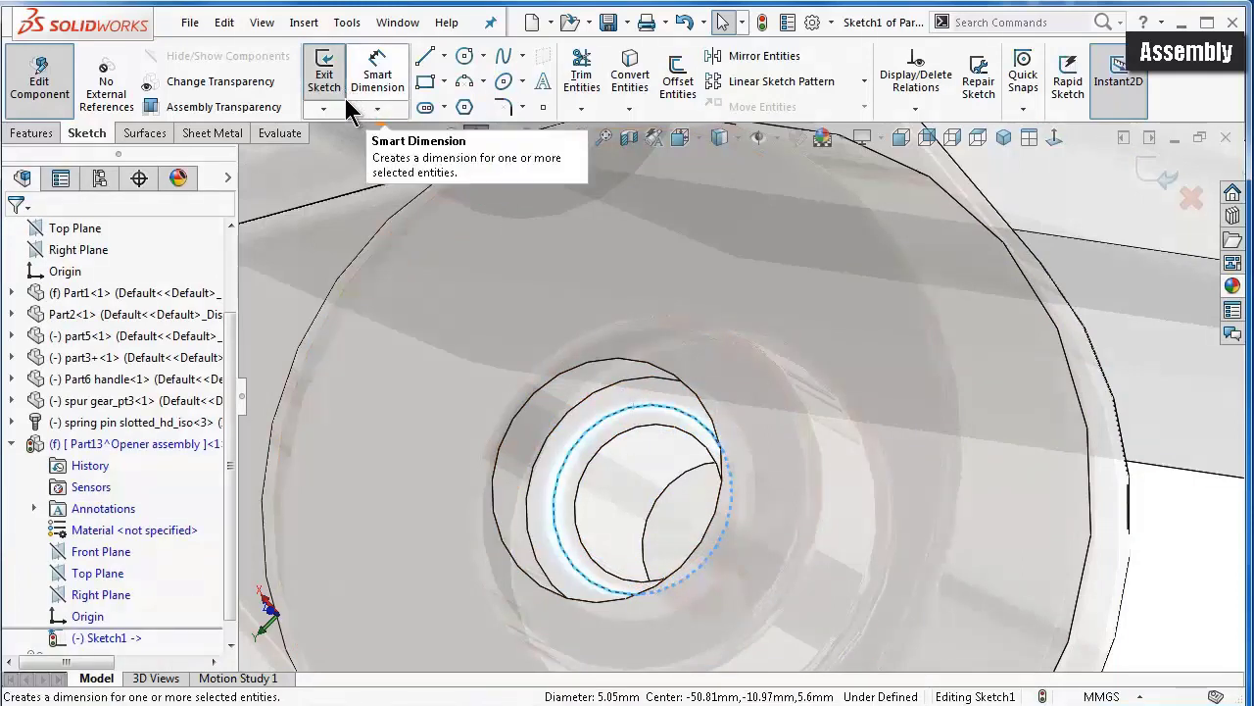
click(620, 83)
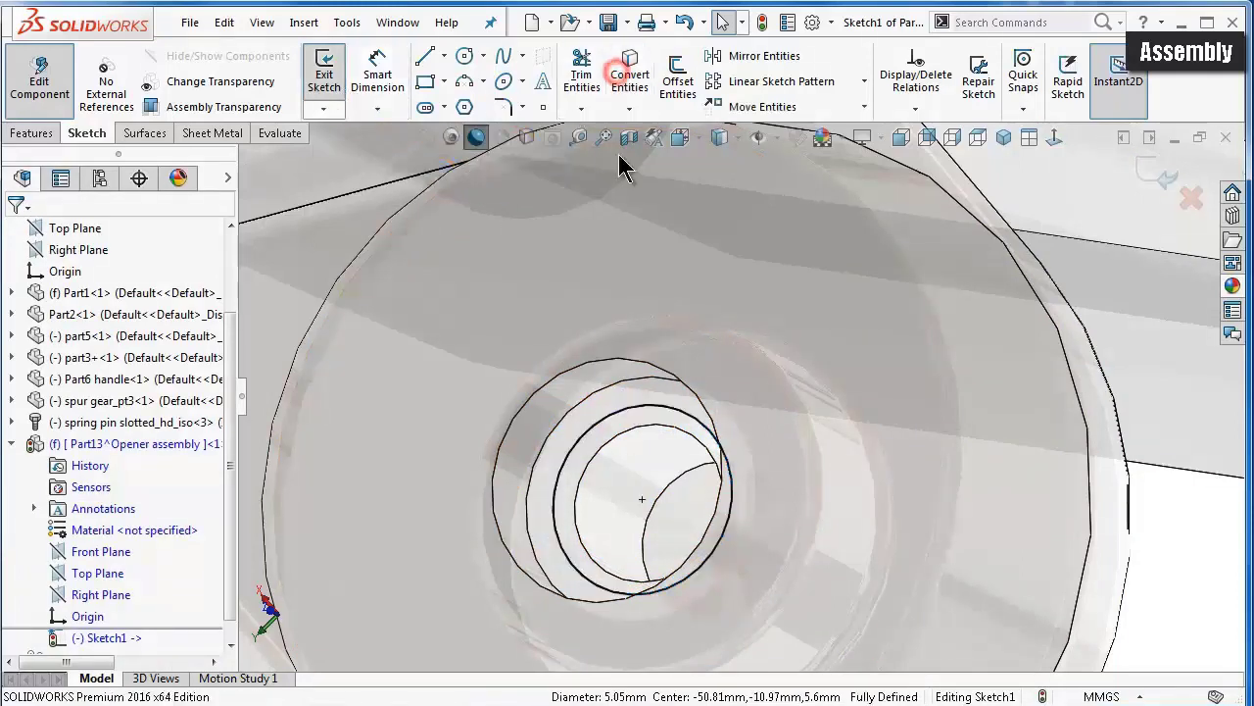
click(613, 385)
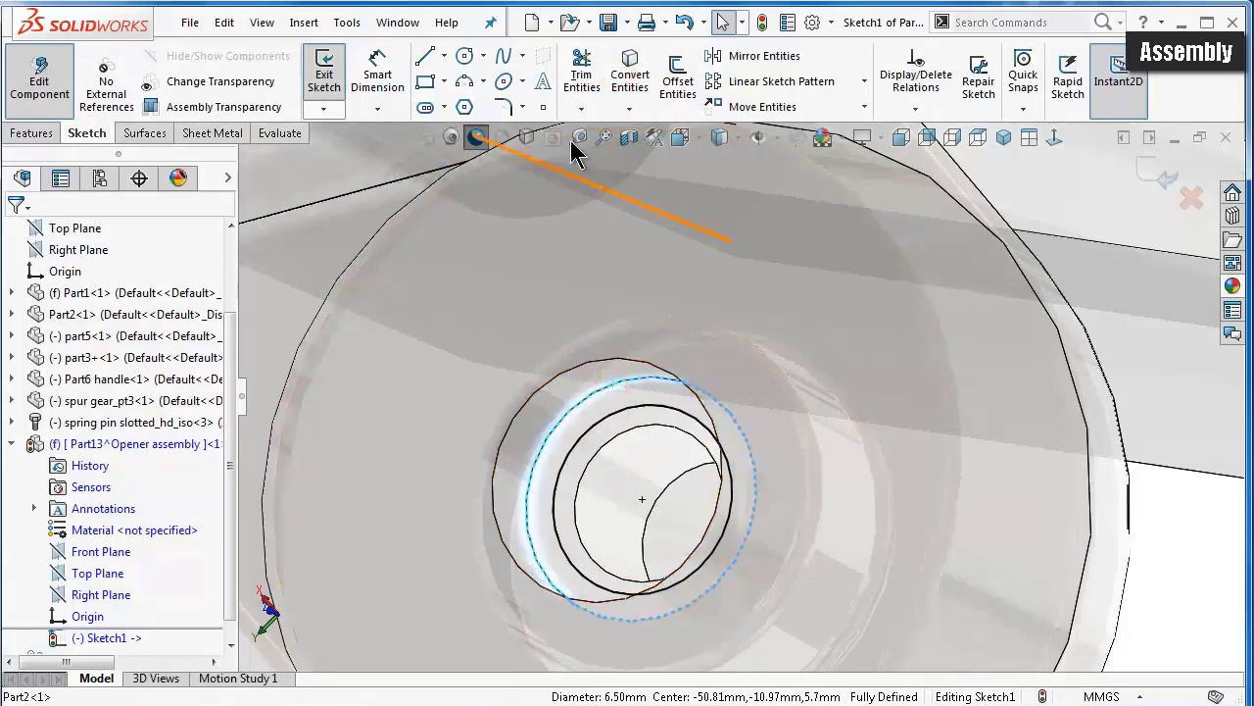
click(628, 82)
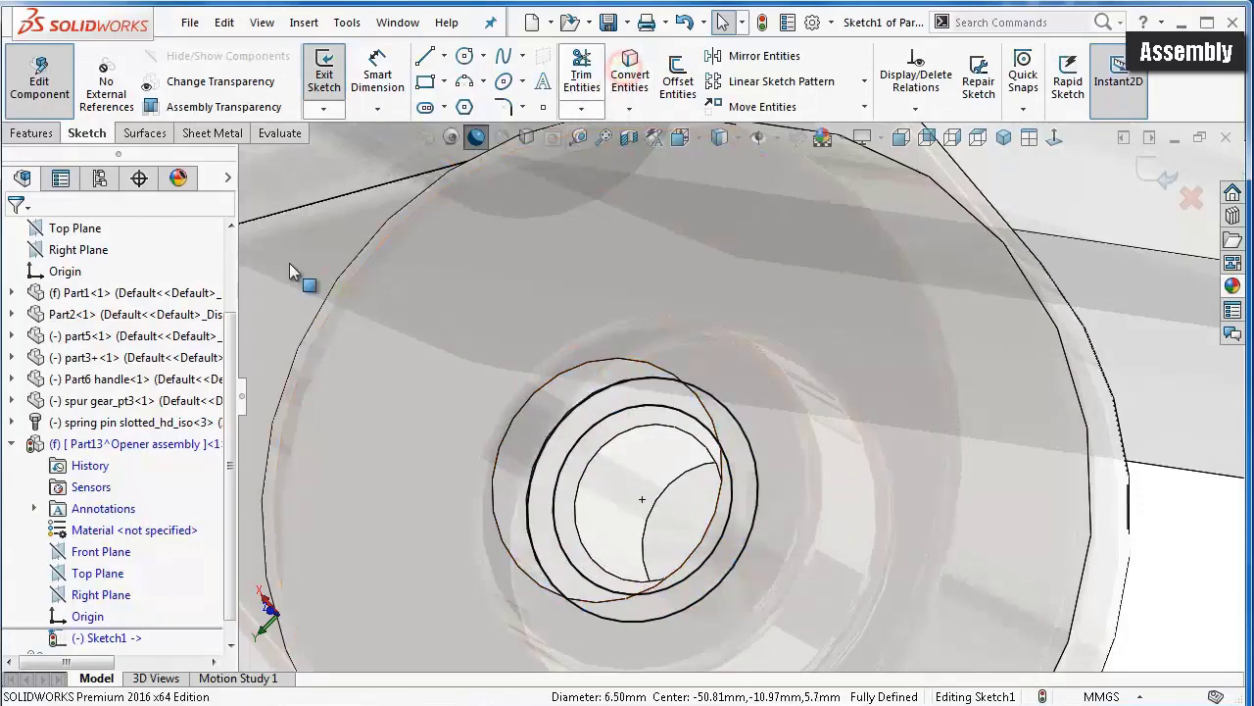
click(37, 134)
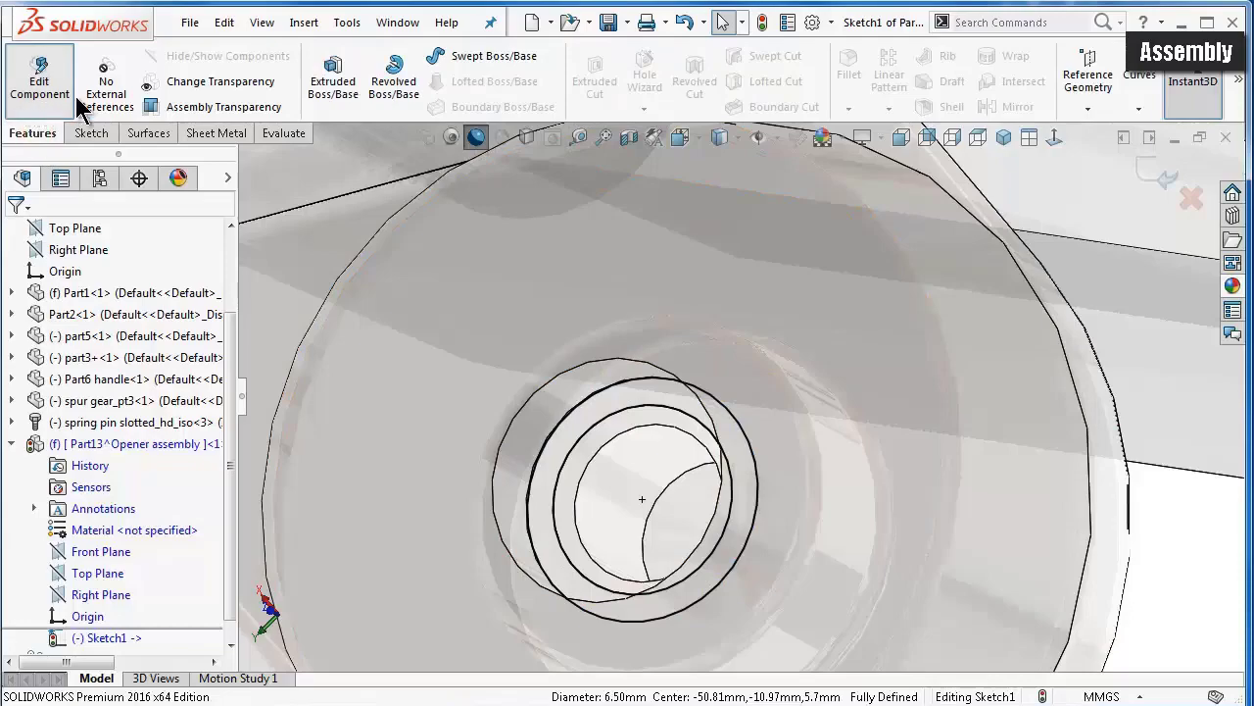
- Extrude Sketch1 as a boss Up To Surface, ending at Part2's face
click(326, 84)
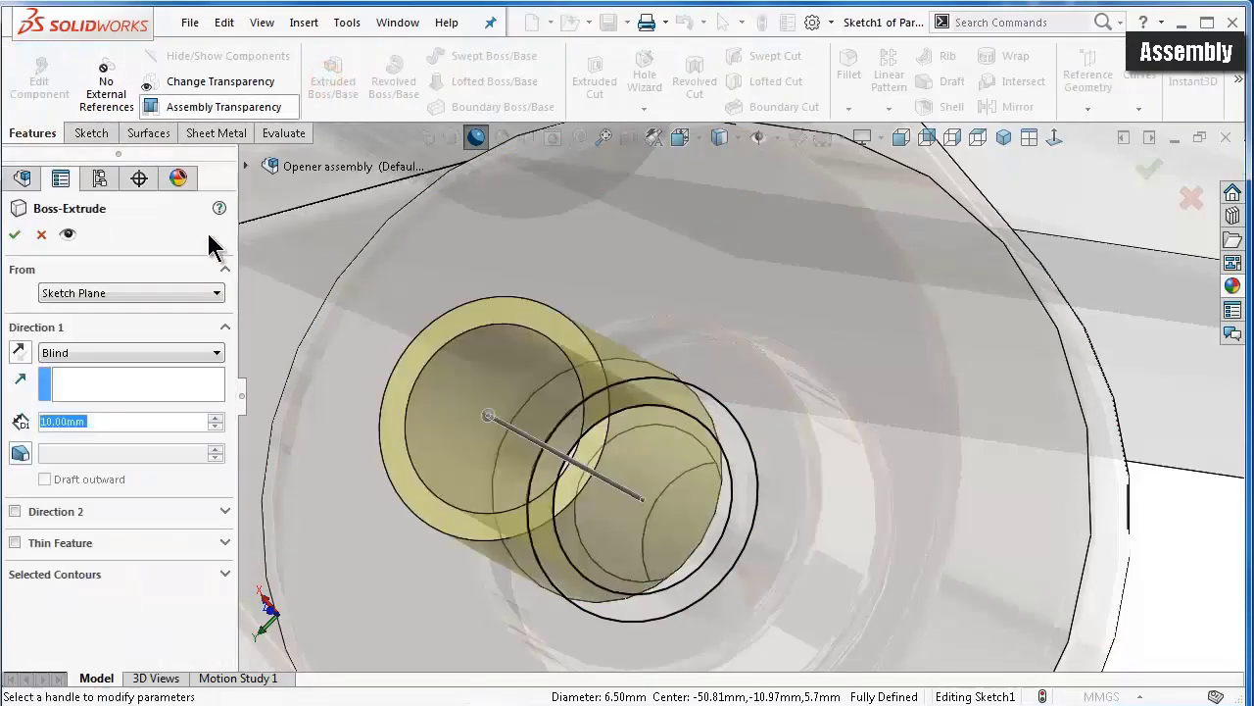
middle_drag(660, 464, 514, 510)
middle_drag(439, 529, 432, 516)
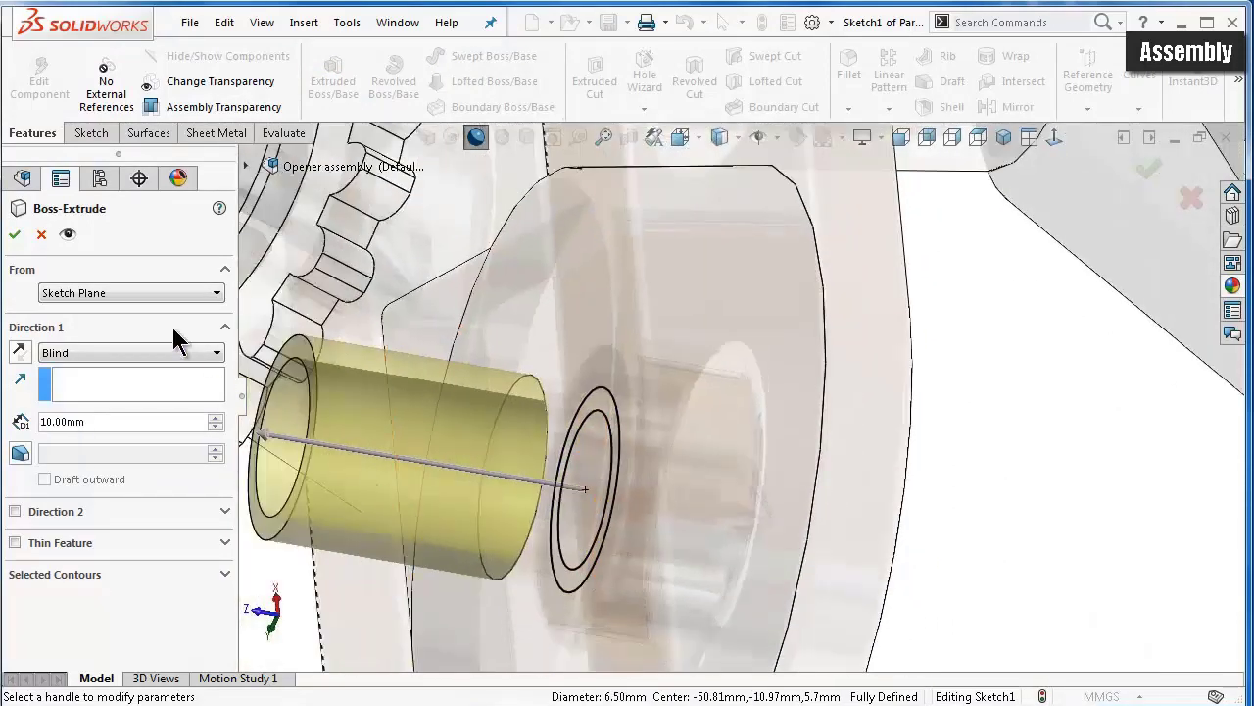
click(116, 355)
click(119, 396)
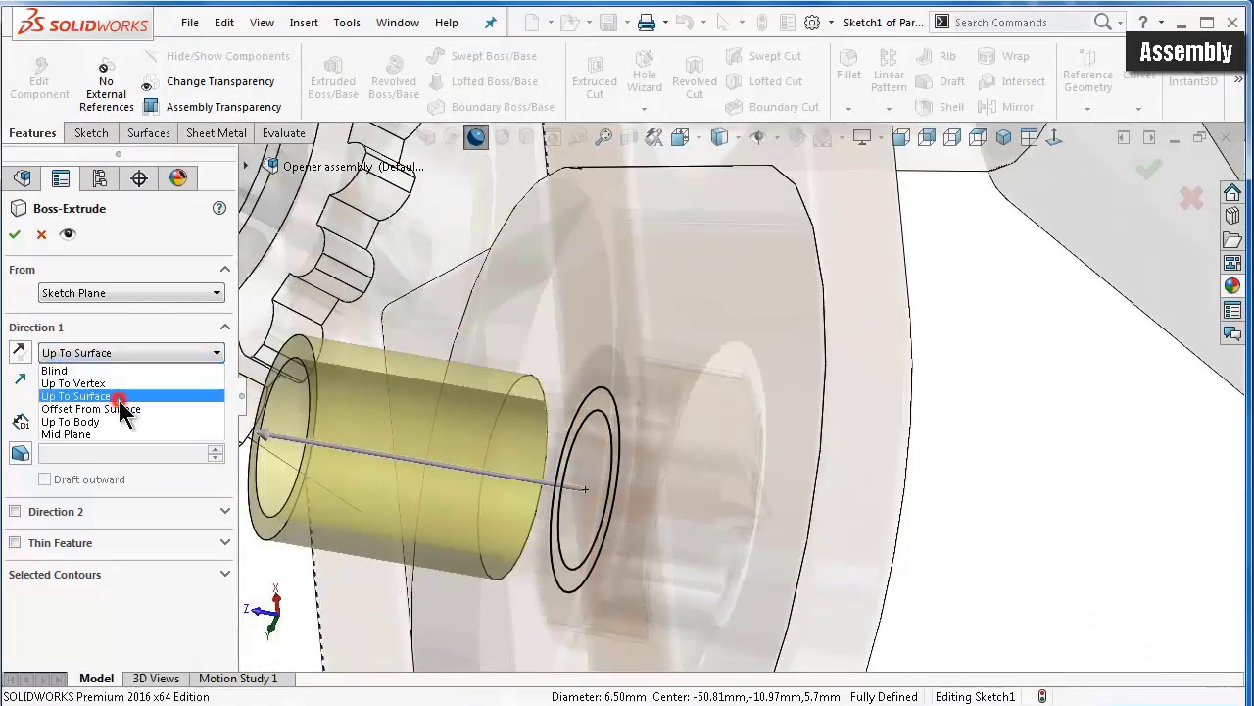
click(580, 314)
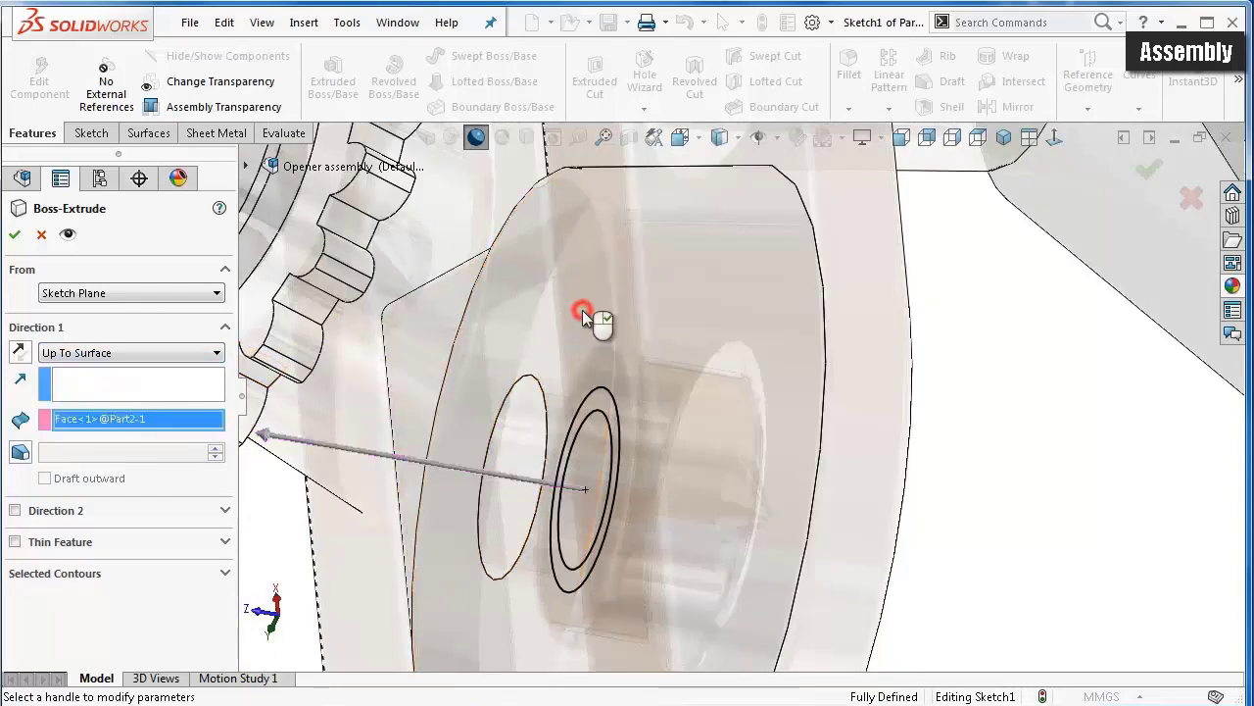
key(Return)
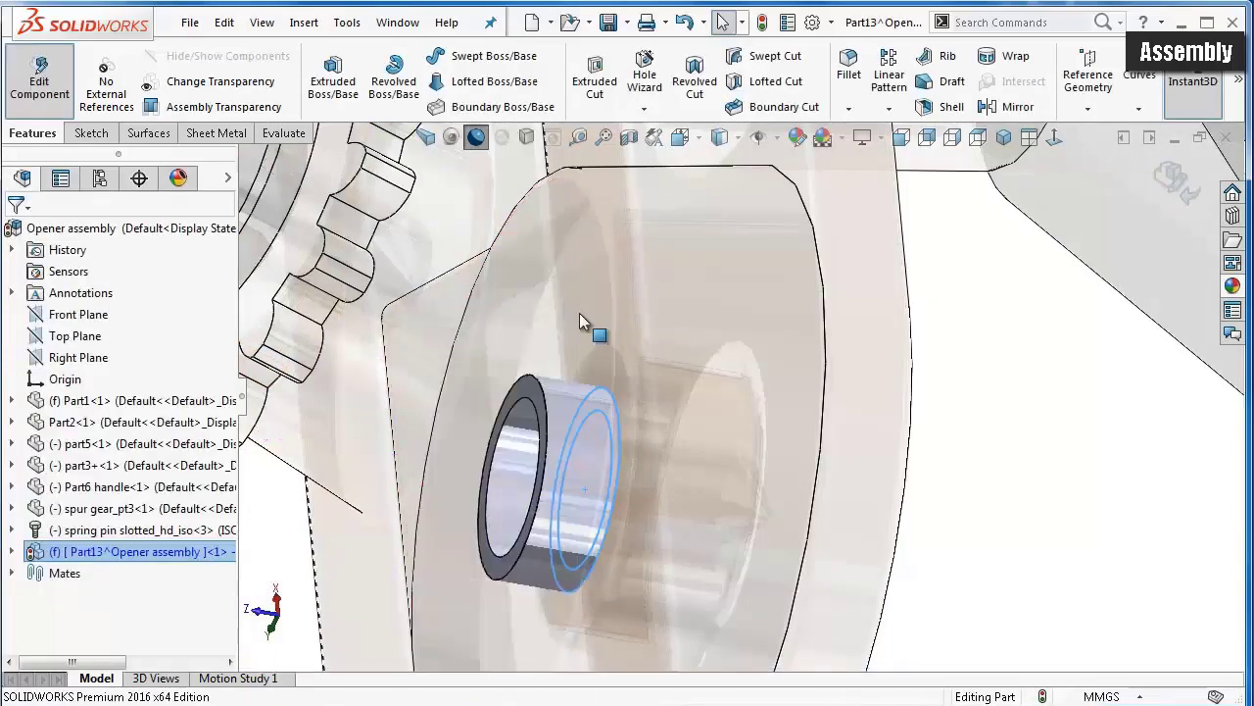
scroll(572, 318, up, 3)
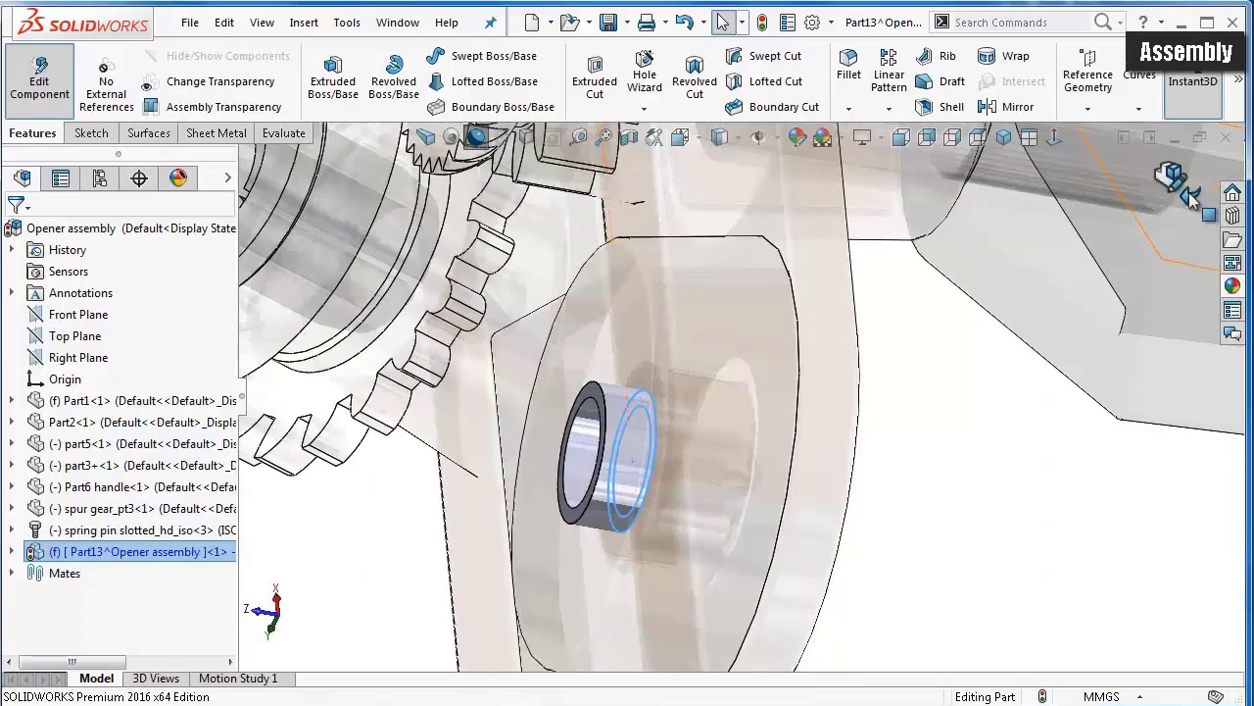
- Exit Part13 editing and give the new washer a dark appearance
click(1173, 183)
mouse_move(1012, 520)
middle_down()
mouse_move(1030, 498)
mouse_move(1049, 520)
middle_up()
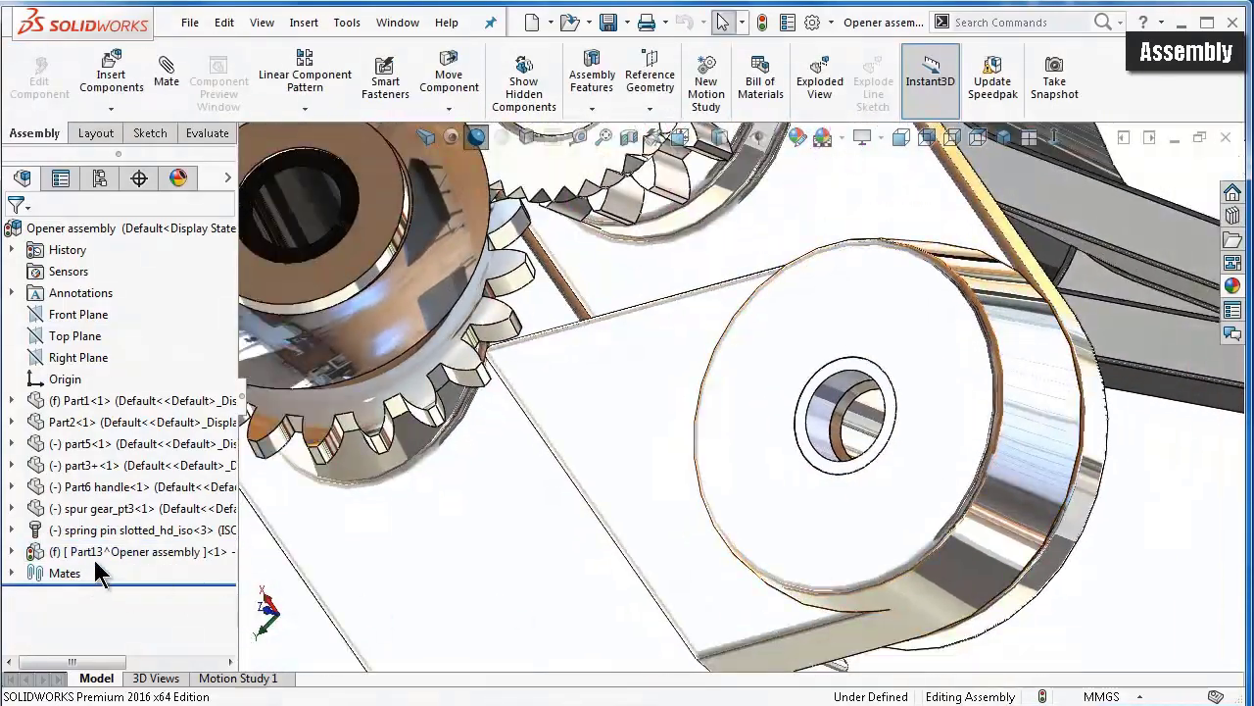
click(100, 551)
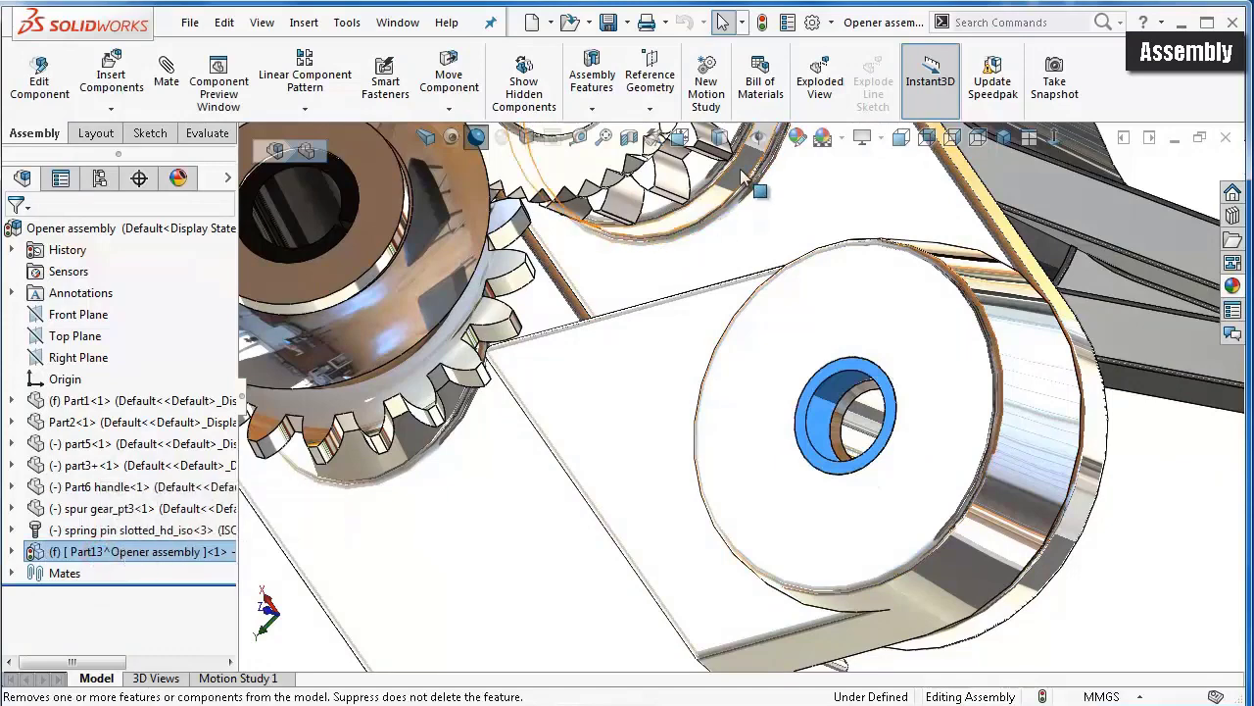
click(796, 137)
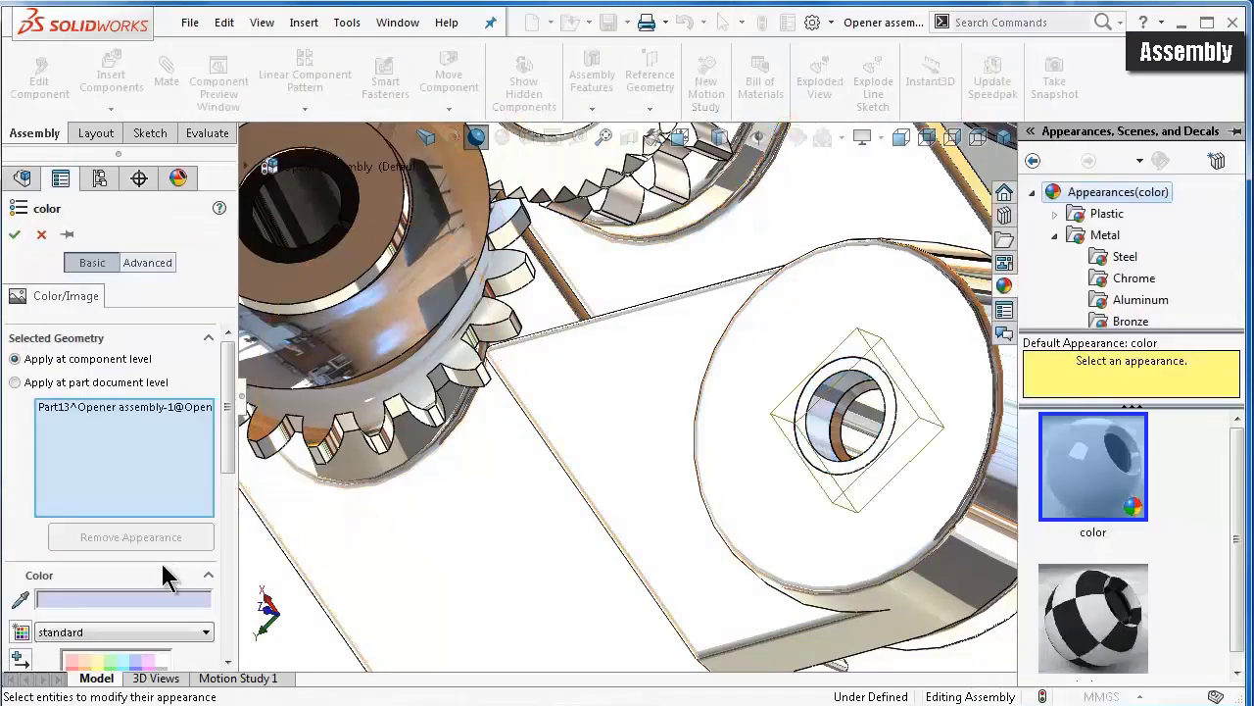
mouse_move(233, 443)
mouse_down()
mouse_move(234, 500)
mouse_move(152, 528)
mouse_up()
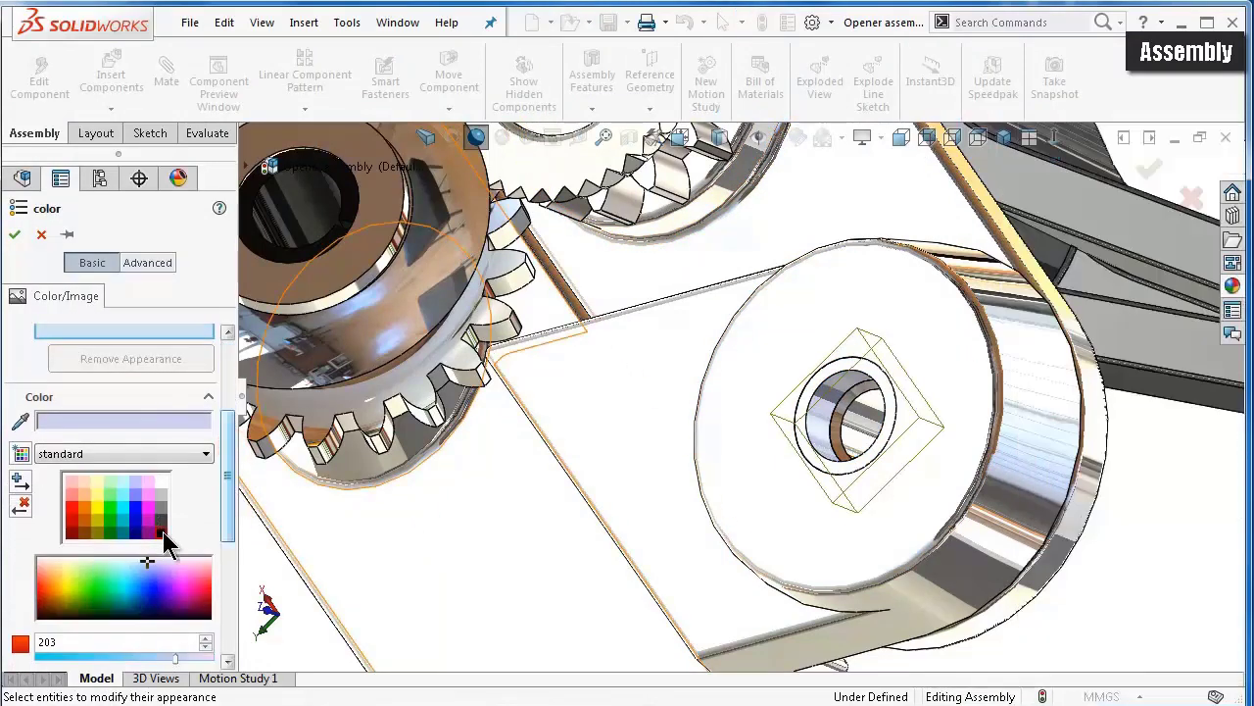
click(162, 531)
click(15, 234)
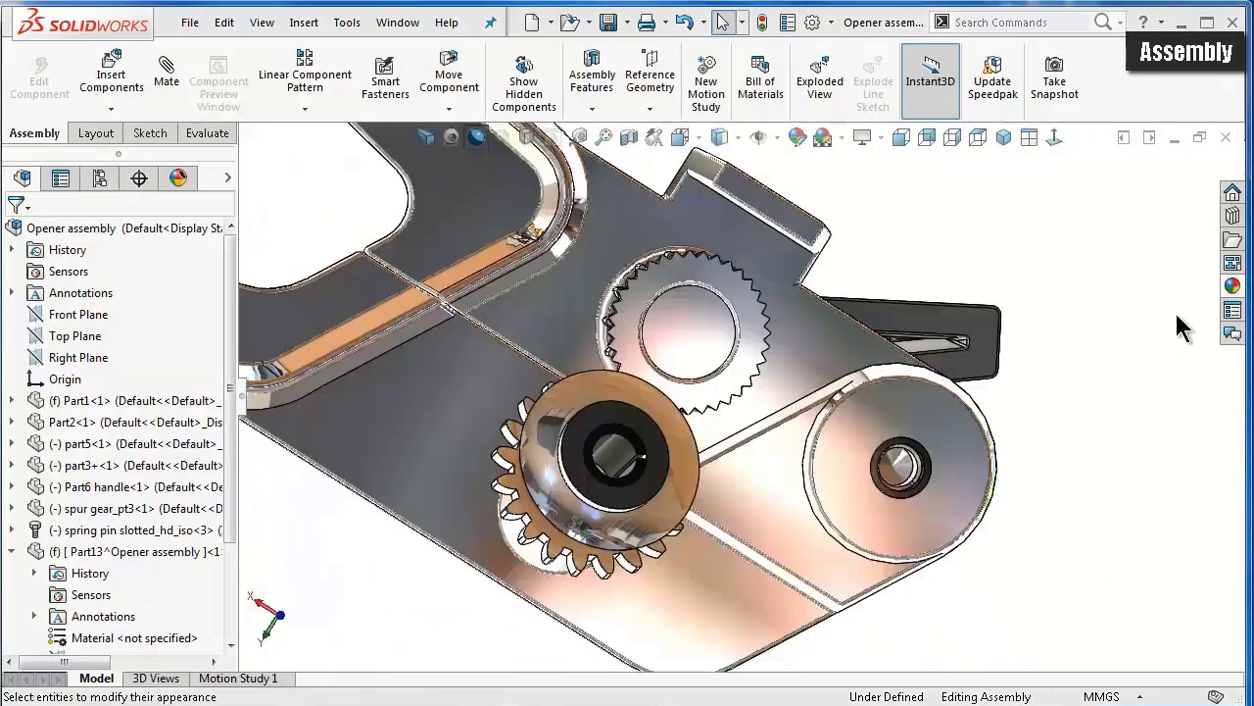
- Open Toolbox > ISO > Bolts and Screws > Cross-recessed Head Screws in the Design Library
click(1232, 213)
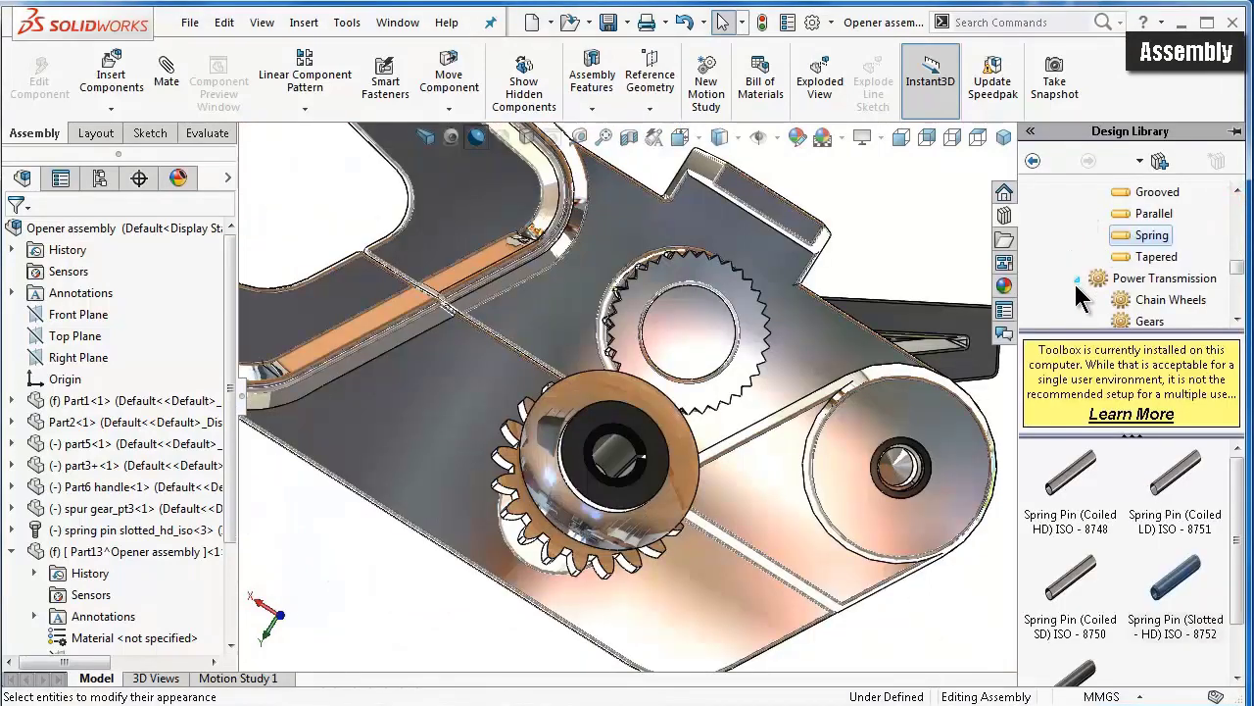
drag(1233, 265, 1235, 258)
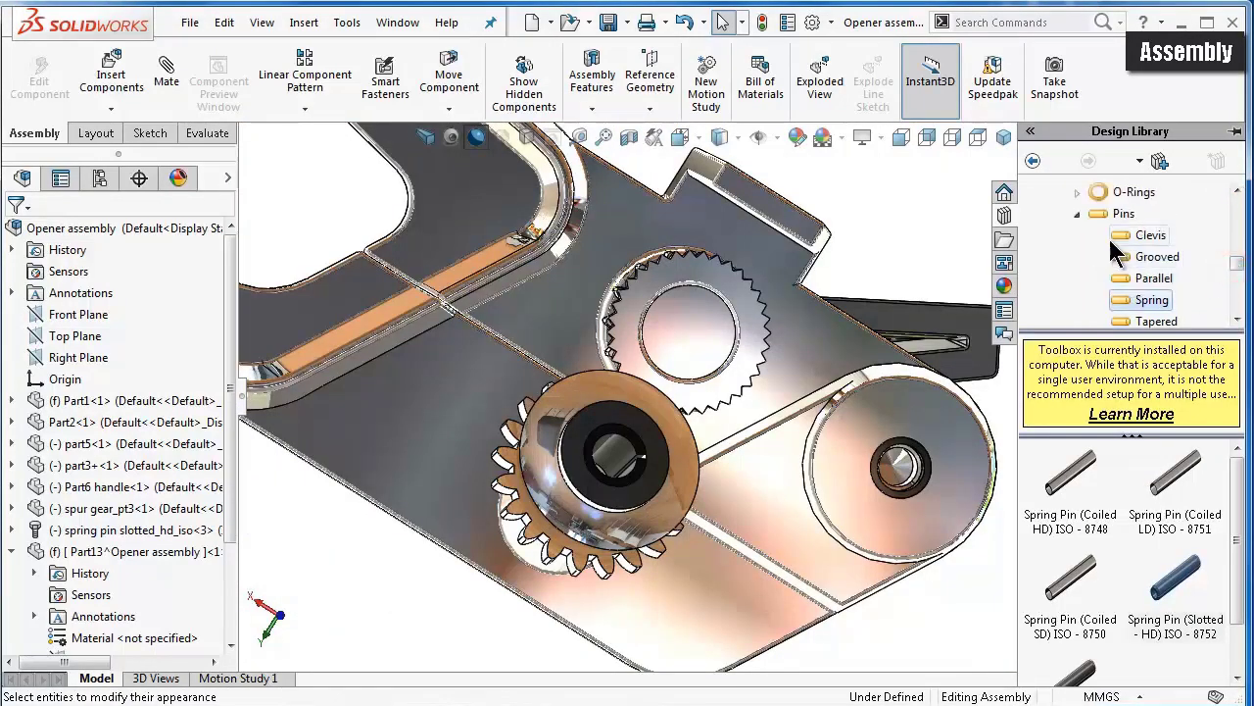
click(1077, 215)
scroll(1147, 232, up, 2)
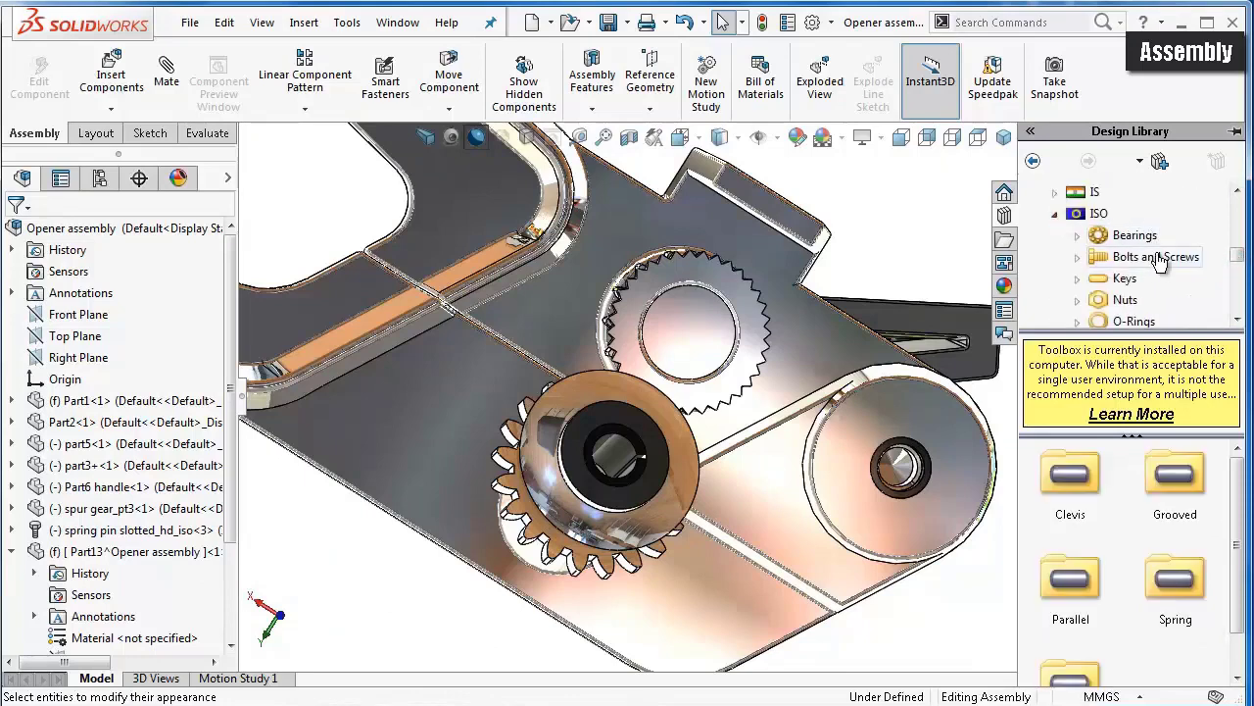
click(1156, 257)
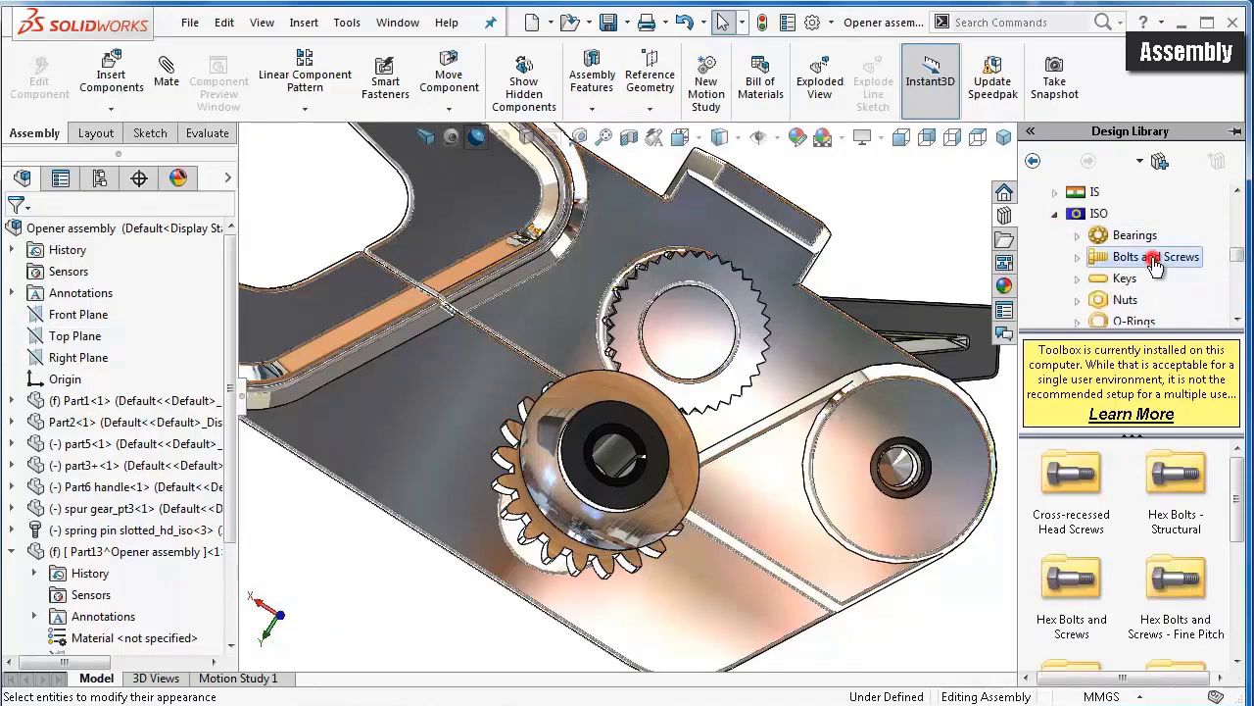
double_click(1104, 490)
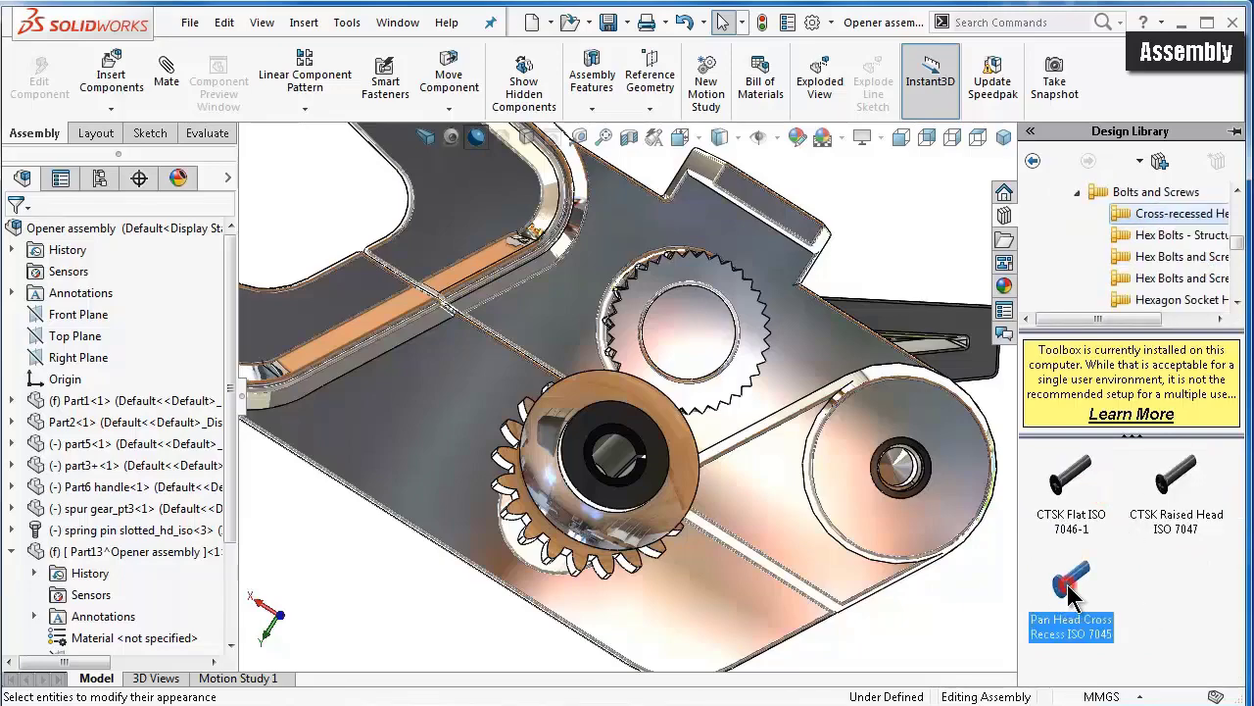
scroll(924, 466, down, 5)
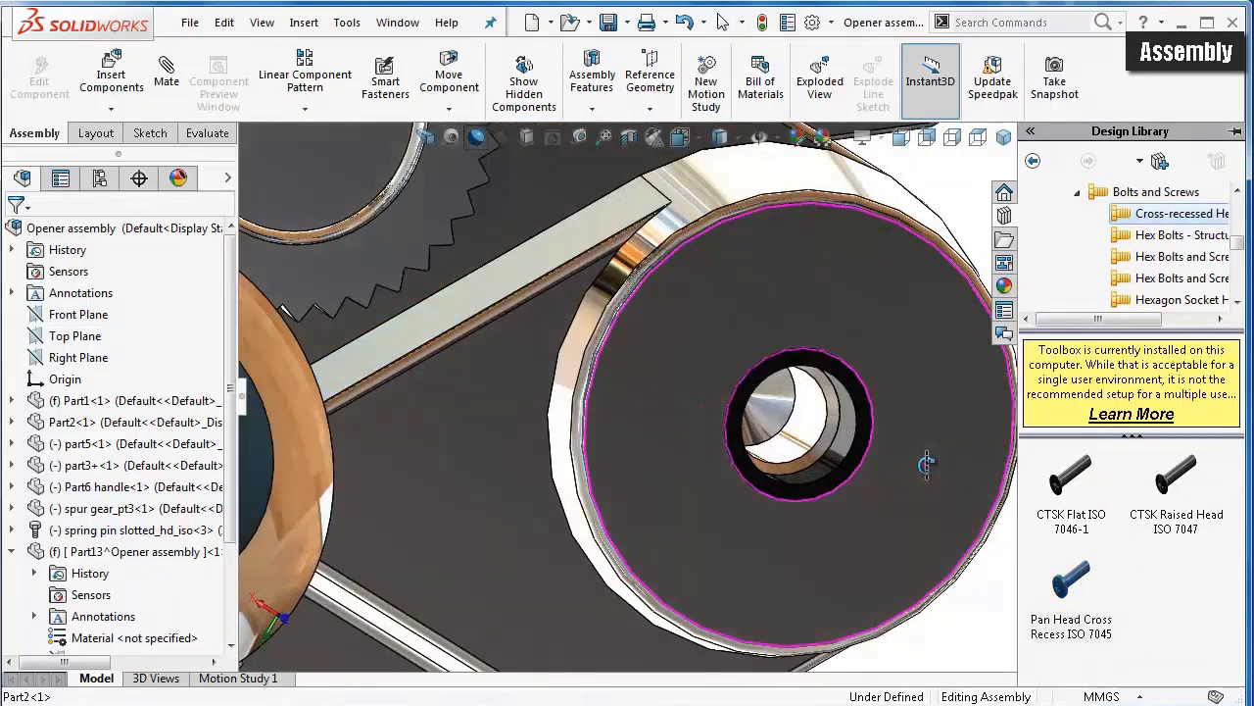
- Drop a Pan Head Cross Recess ISO 7045 screw into the pulley hole with schematic thread display
drag(1068, 585, 808, 431)
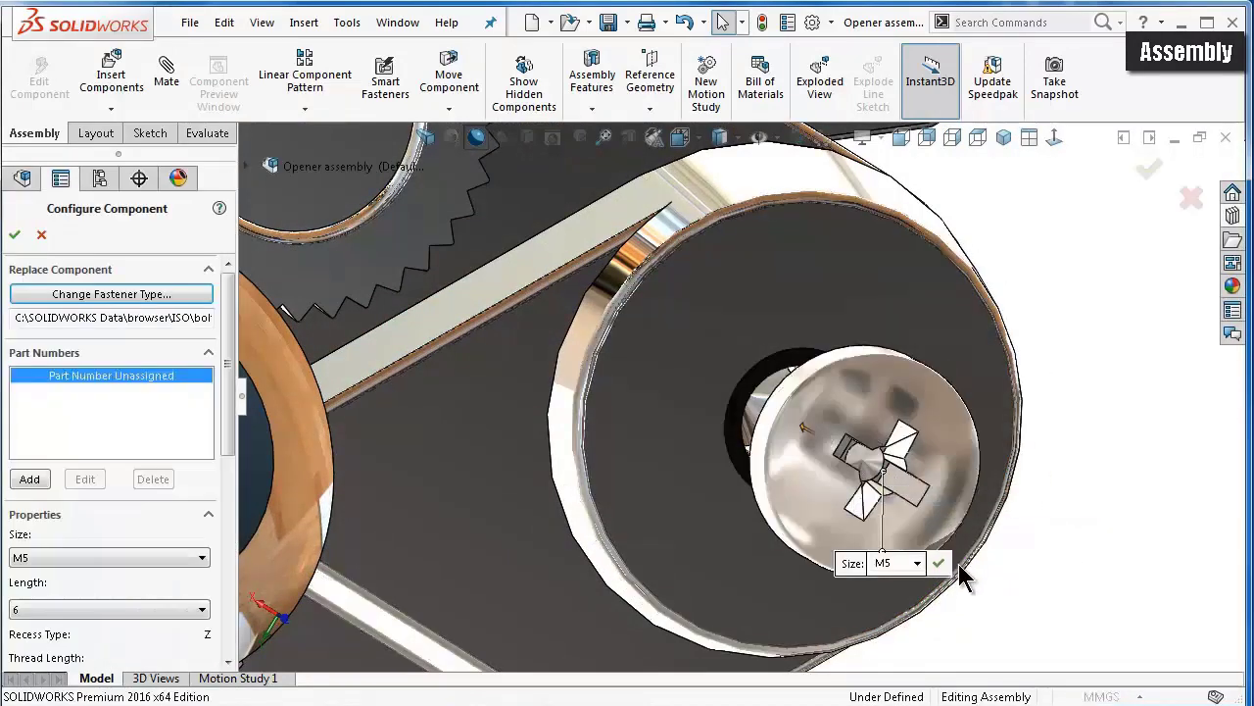
middle_drag(893, 499, 906, 507)
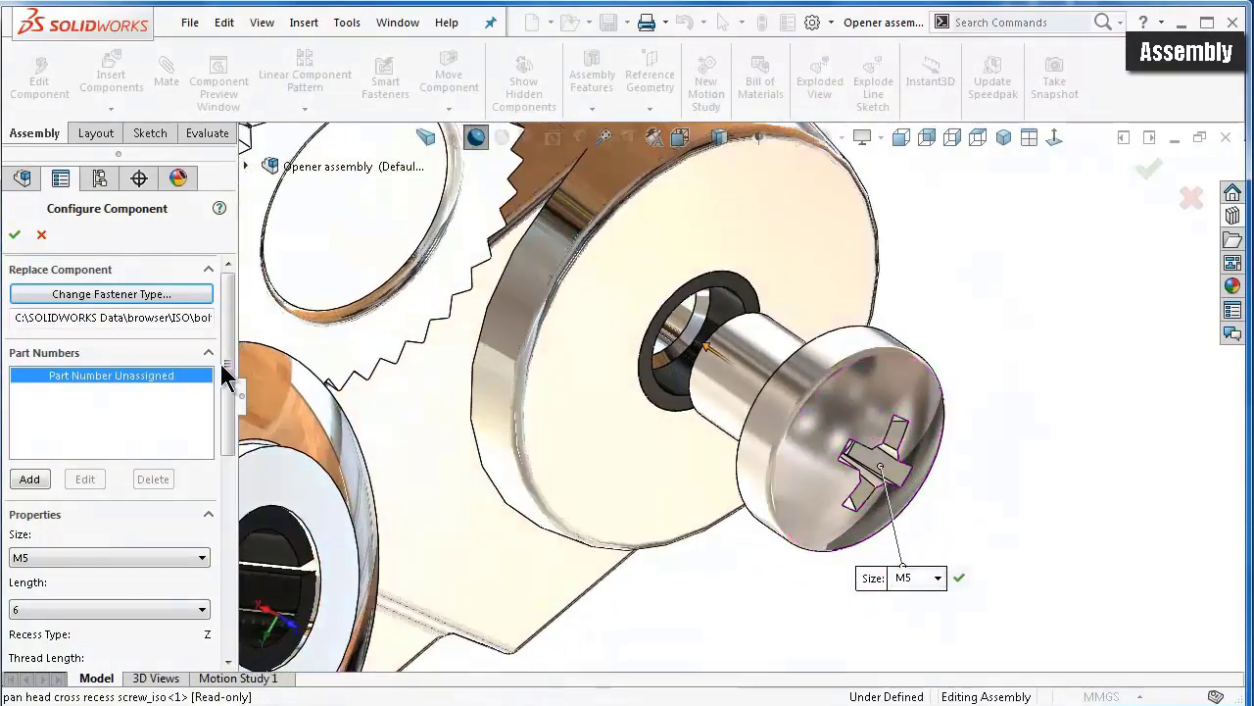
drag(224, 377, 204, 566)
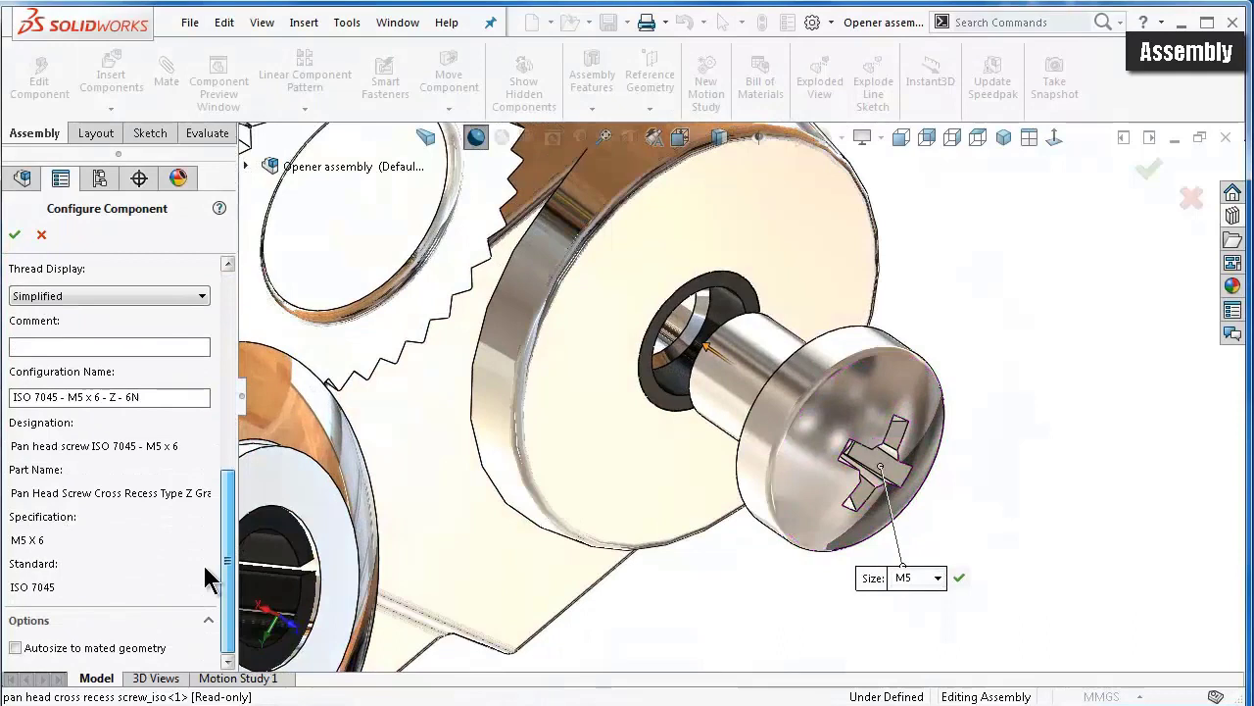
scroll(203, 543, up, 2)
scroll(203, 490, up, 2)
click(139, 487)
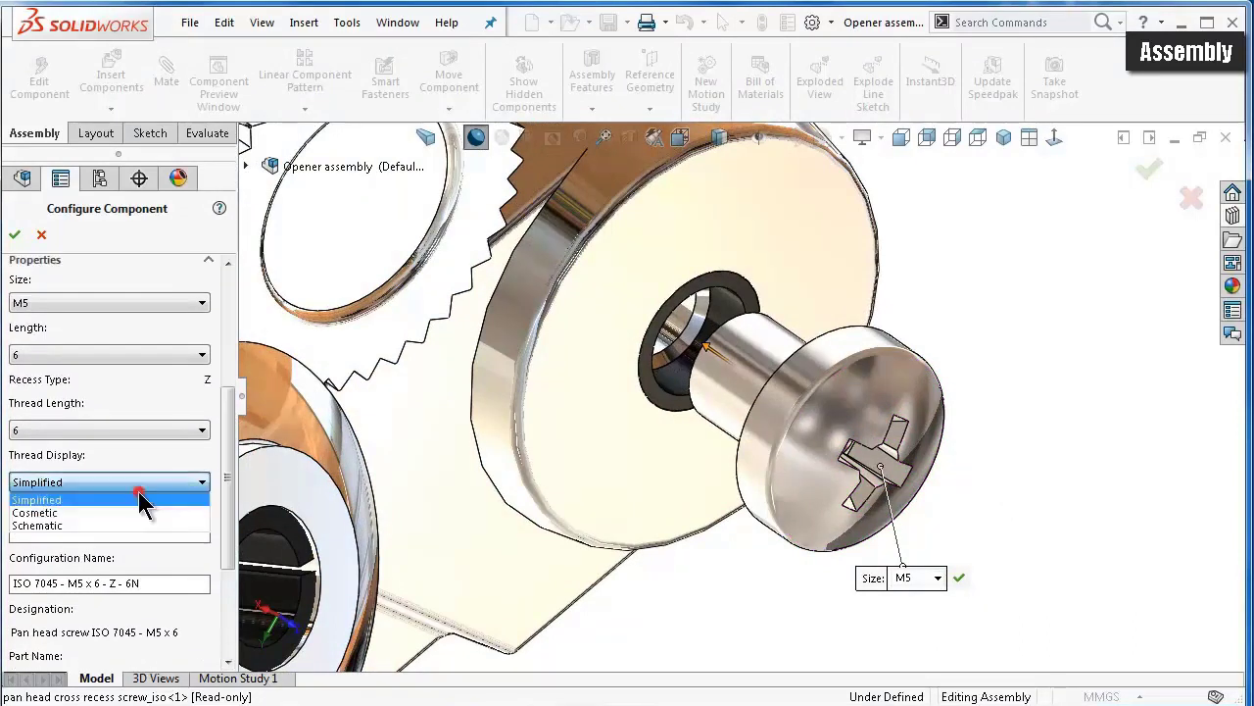
click(120, 525)
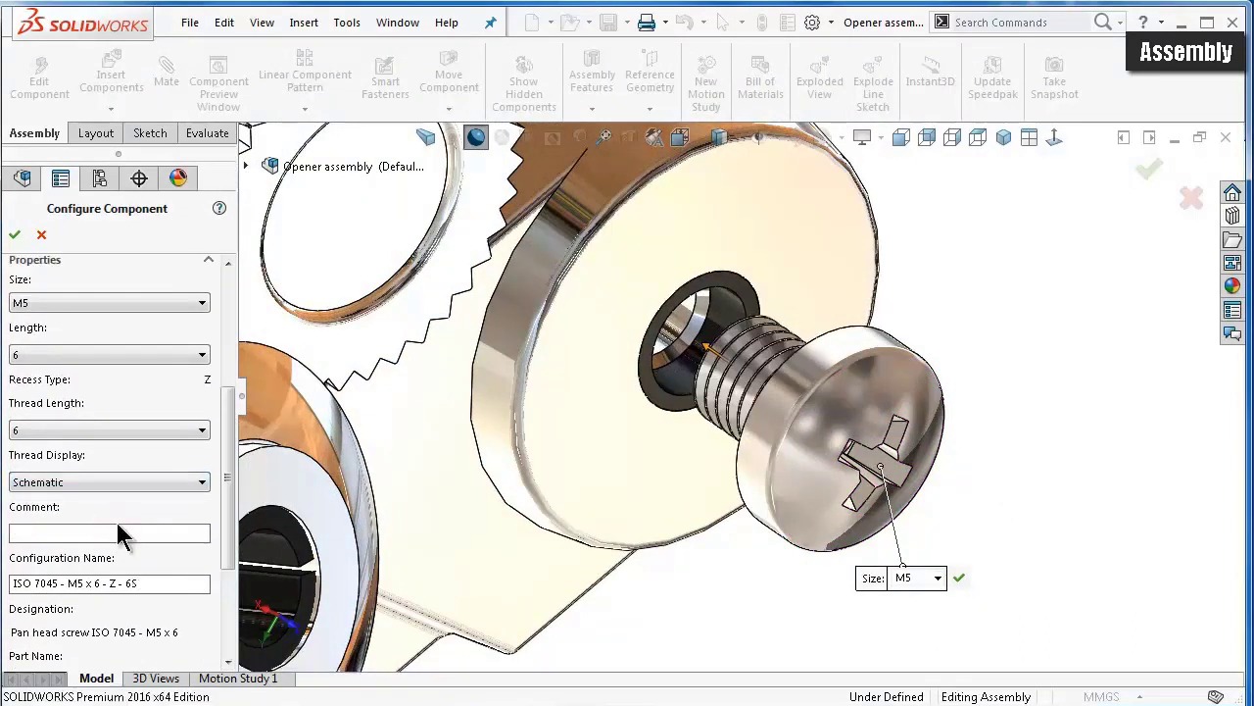
- Set the screw length to 12 mm and place a second copy in the bearing hole
drag(722, 365, 637, 308)
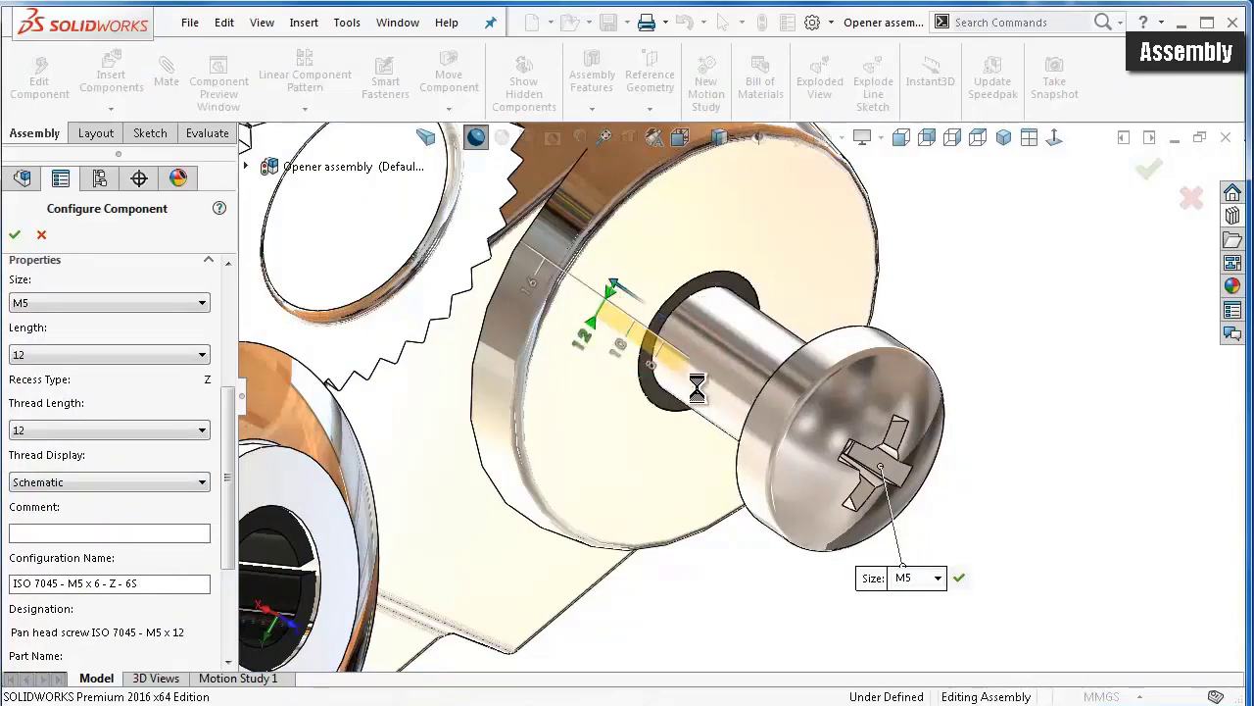
mouse_move(723, 448)
middle_down()
mouse_move(722, 419)
mouse_move(760, 405)
mouse_move(619, 319)
middle_up()
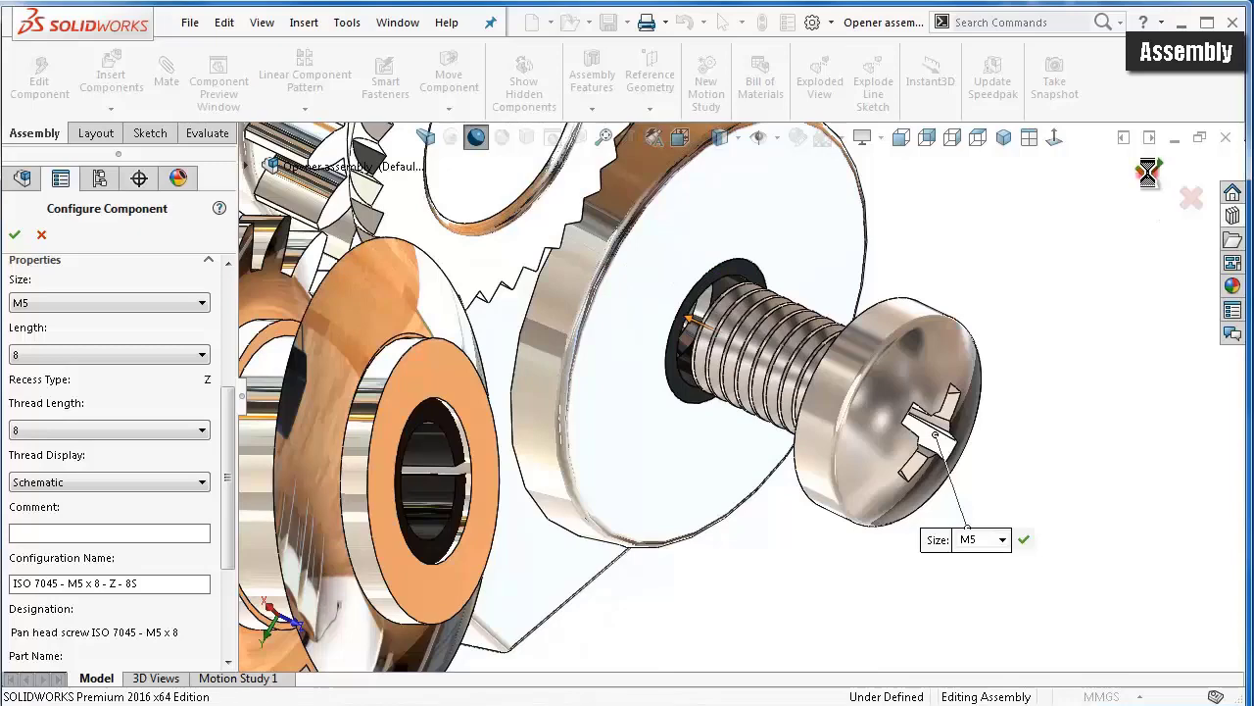
click(490, 536)
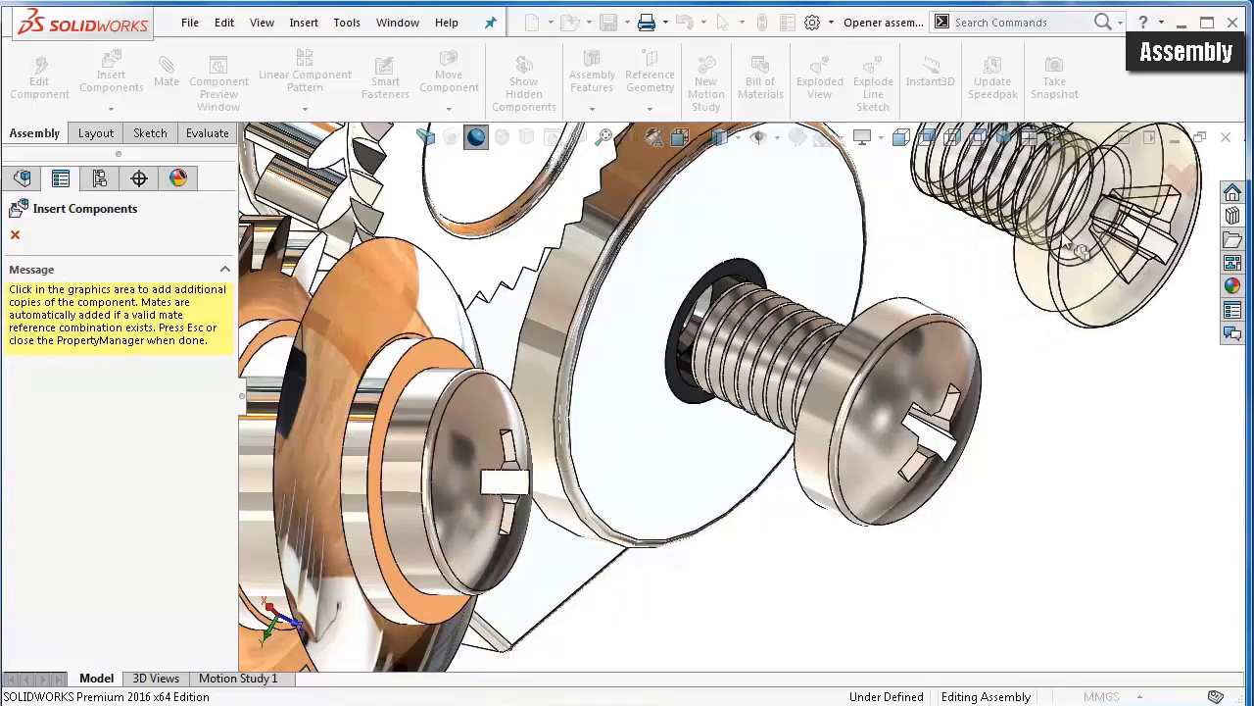
click(1183, 175)
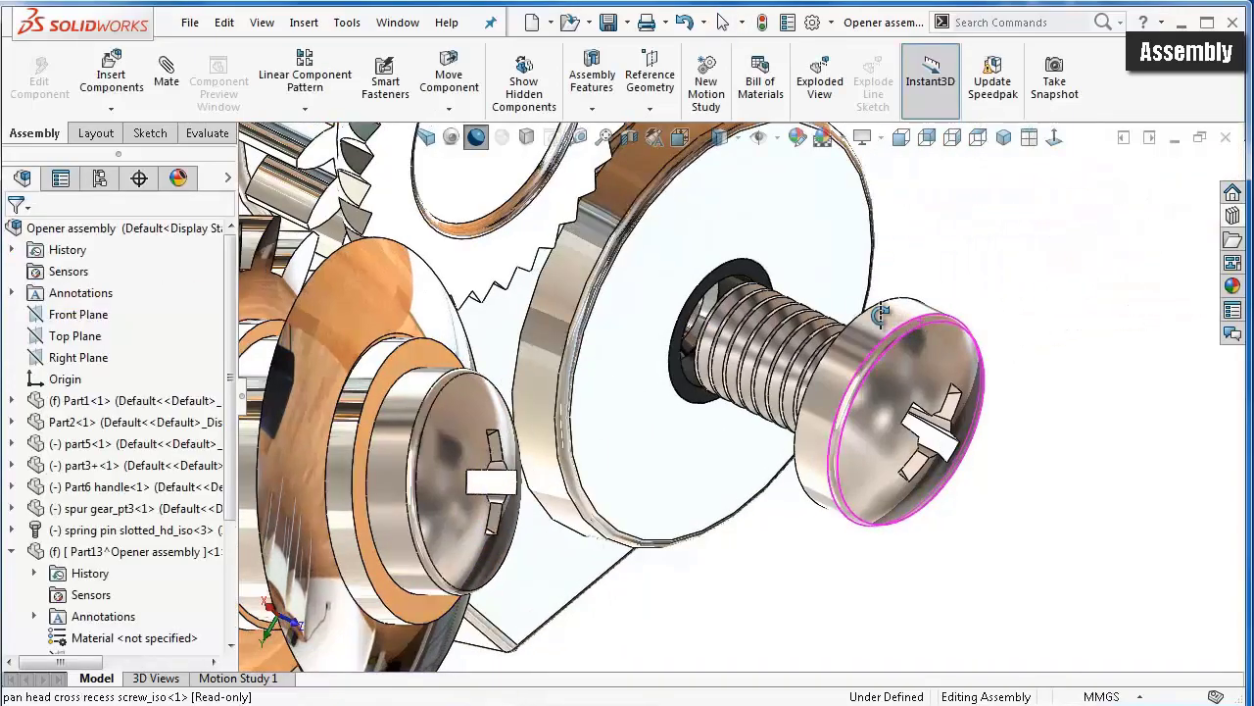
- Mate the pan head screw's head face coincident with the flat face of Part2
mouse_move(881, 311)
middle_down()
mouse_move(980, 431)
mouse_move(992, 495)
mouse_move(749, 483)
middle_up()
scroll(1005, 456, down, 3)
click(733, 472)
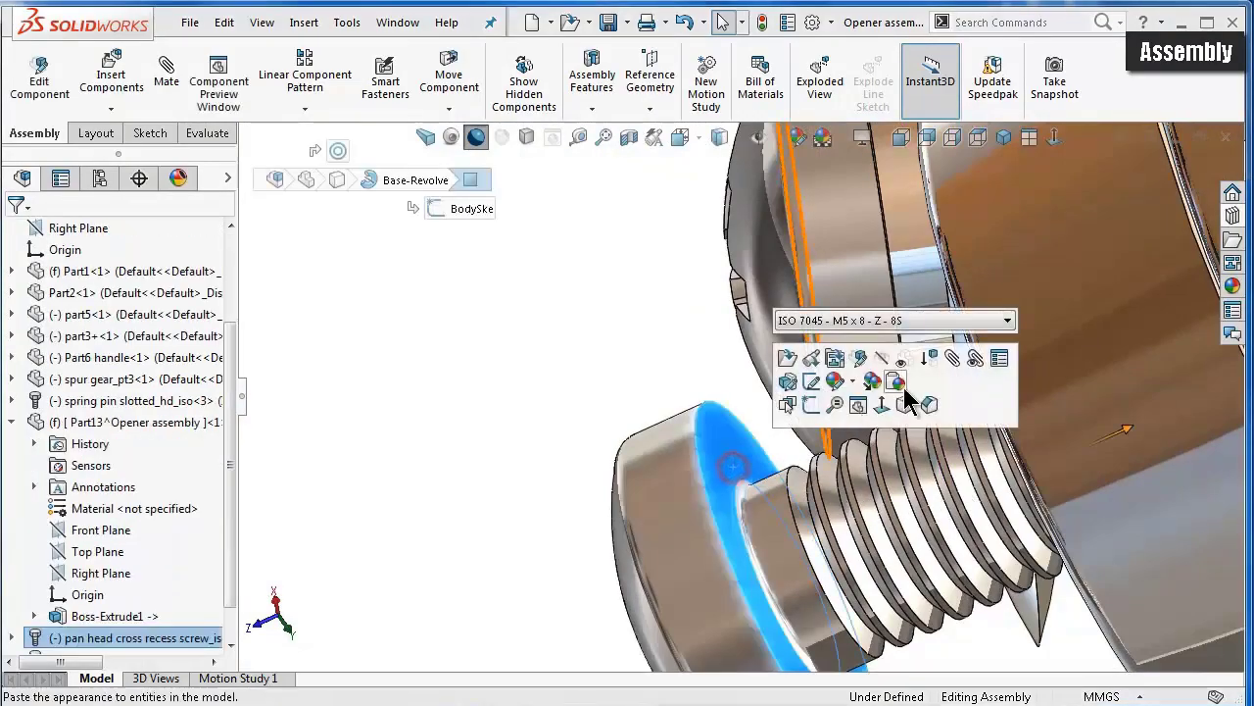
click(963, 359)
mouse_move(970, 372)
middle_down()
mouse_move(1024, 345)
mouse_move(990, 328)
middle_up()
click(985, 324)
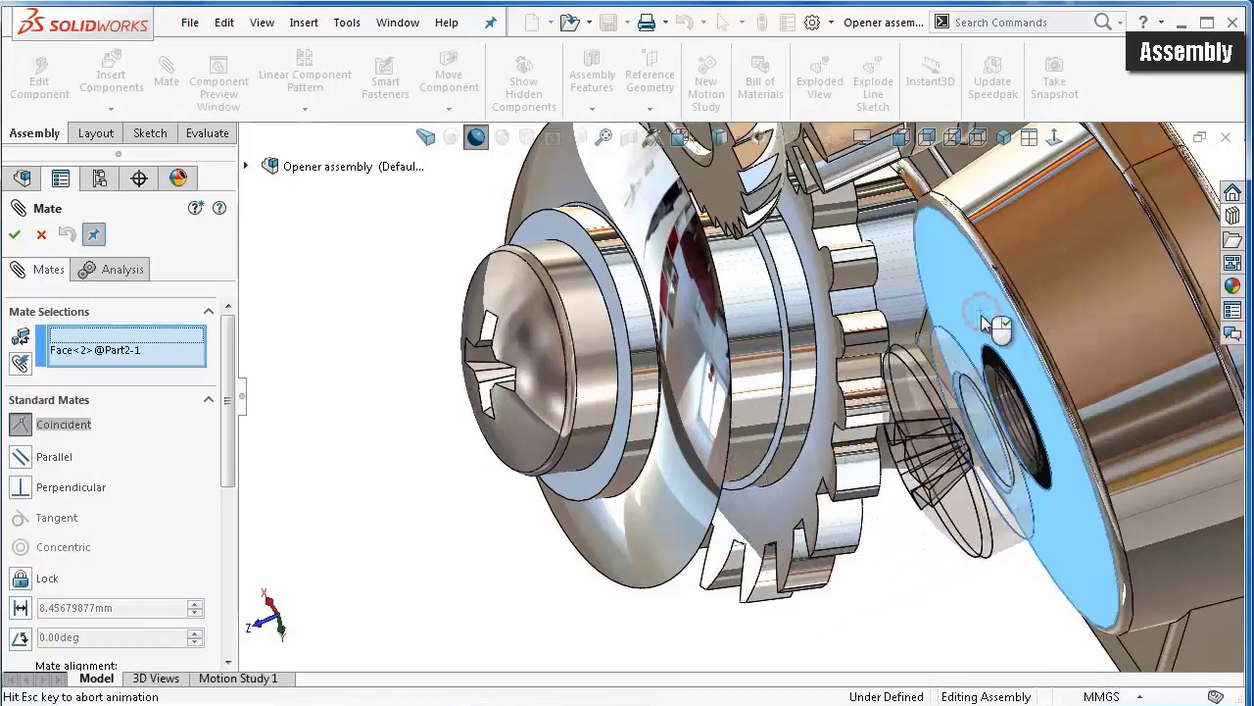
click(1202, 292)
mouse_move(1105, 334)
middle_down()
mouse_move(1019, 421)
mouse_move(1011, 470)
middle_up()
- Make Part2 and then Part1 transparent
click(1154, 176)
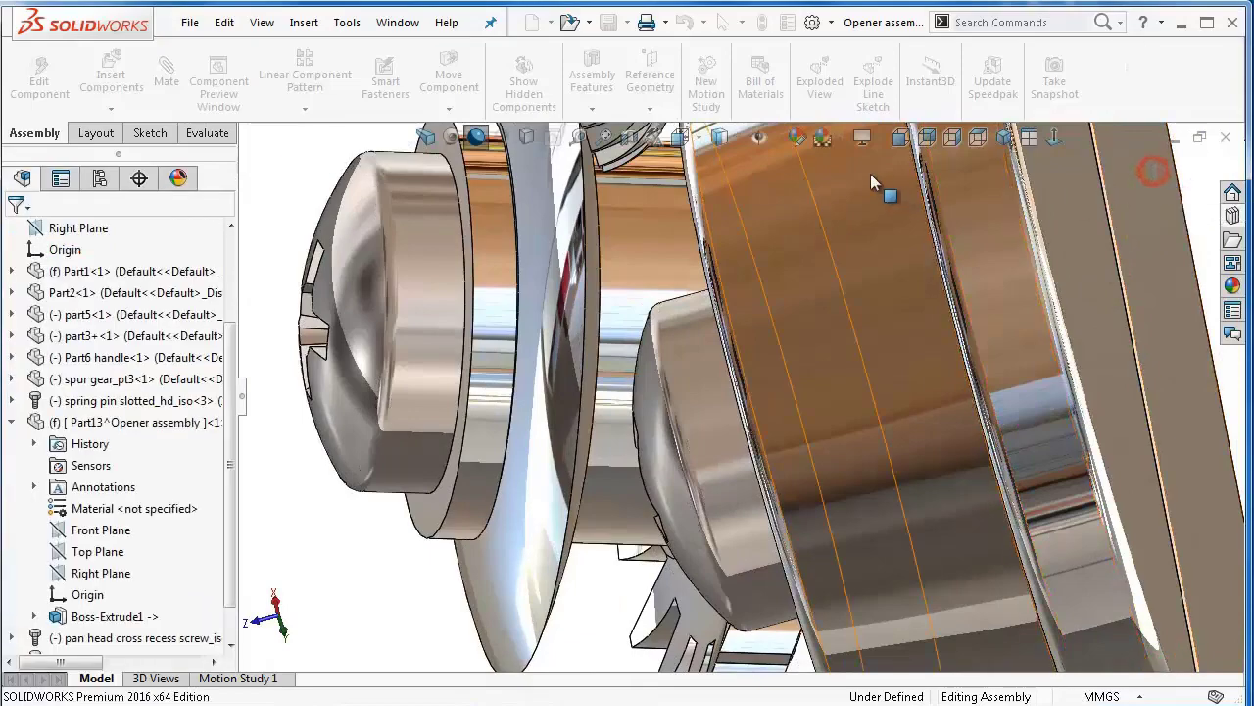
scroll(901, 411, up, 3)
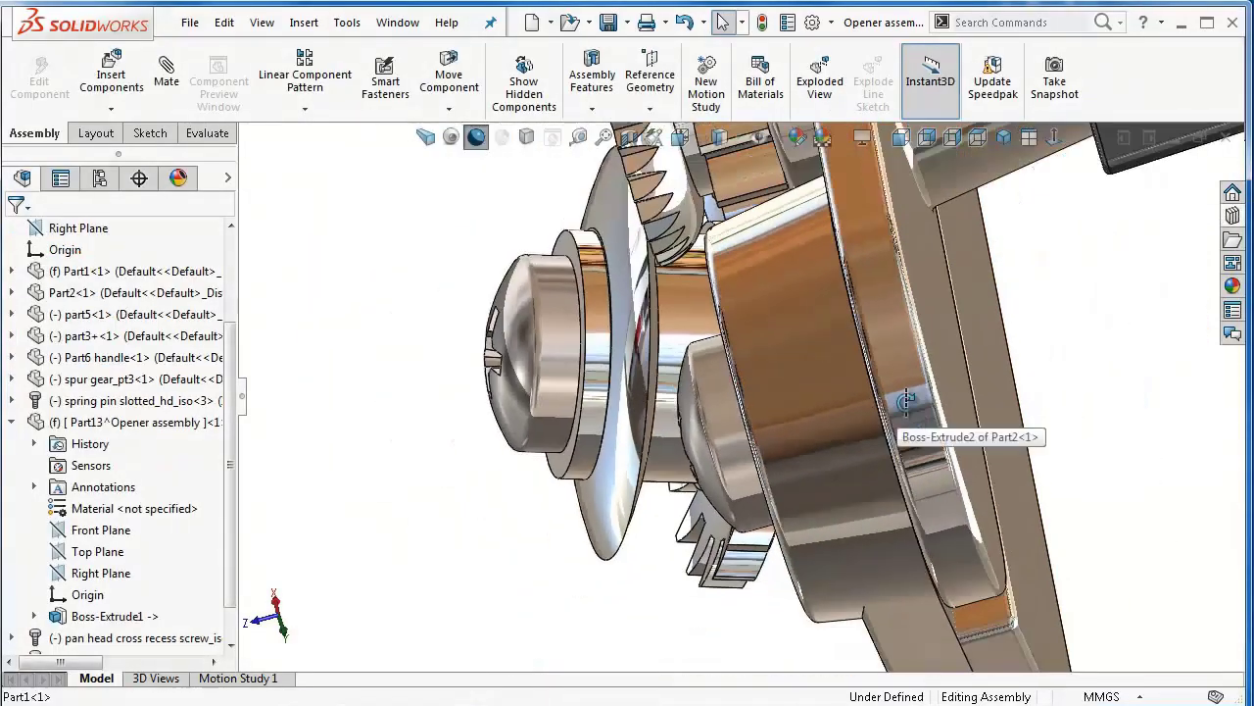
middle_drag(896, 426, 900, 408)
click(865, 428)
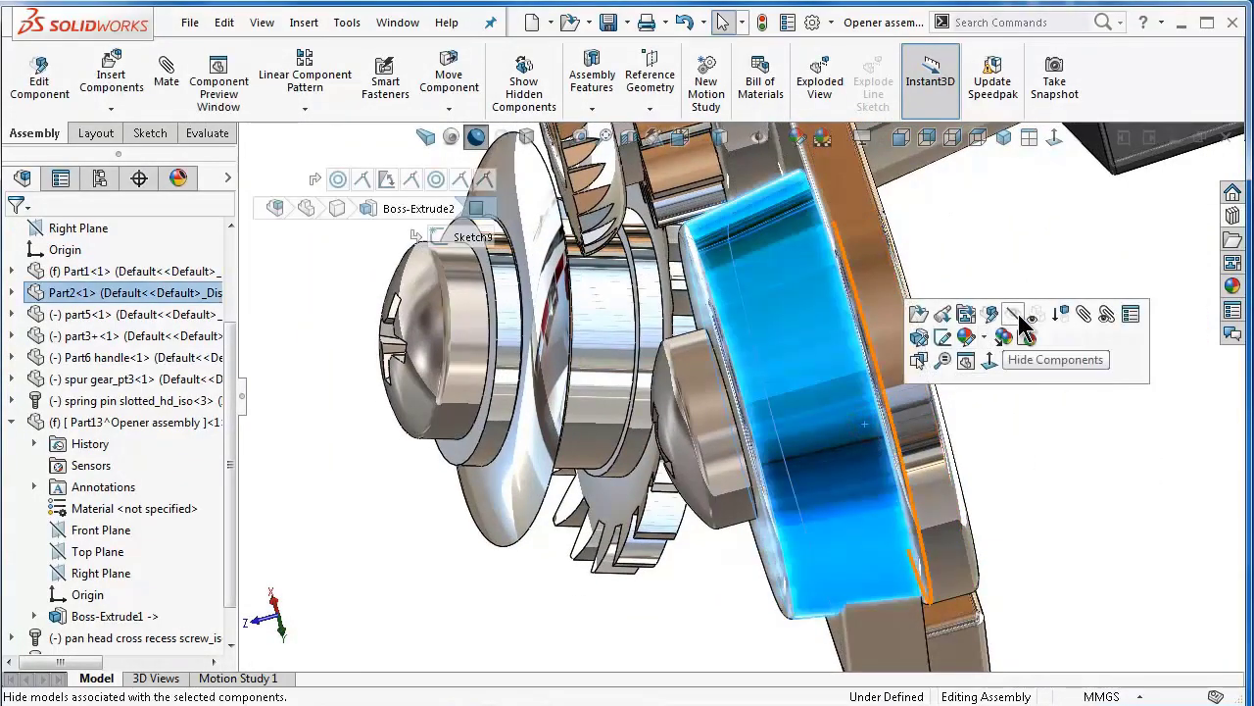
click(1034, 324)
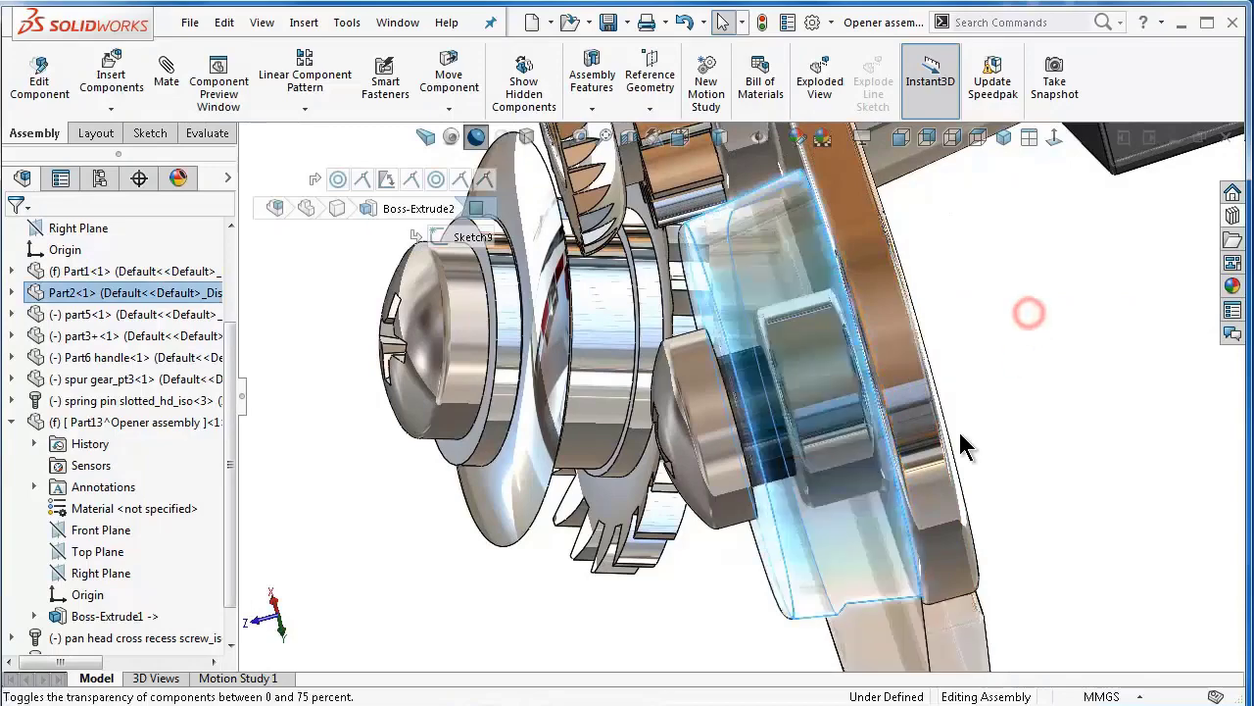
middle_drag(958, 429, 867, 429)
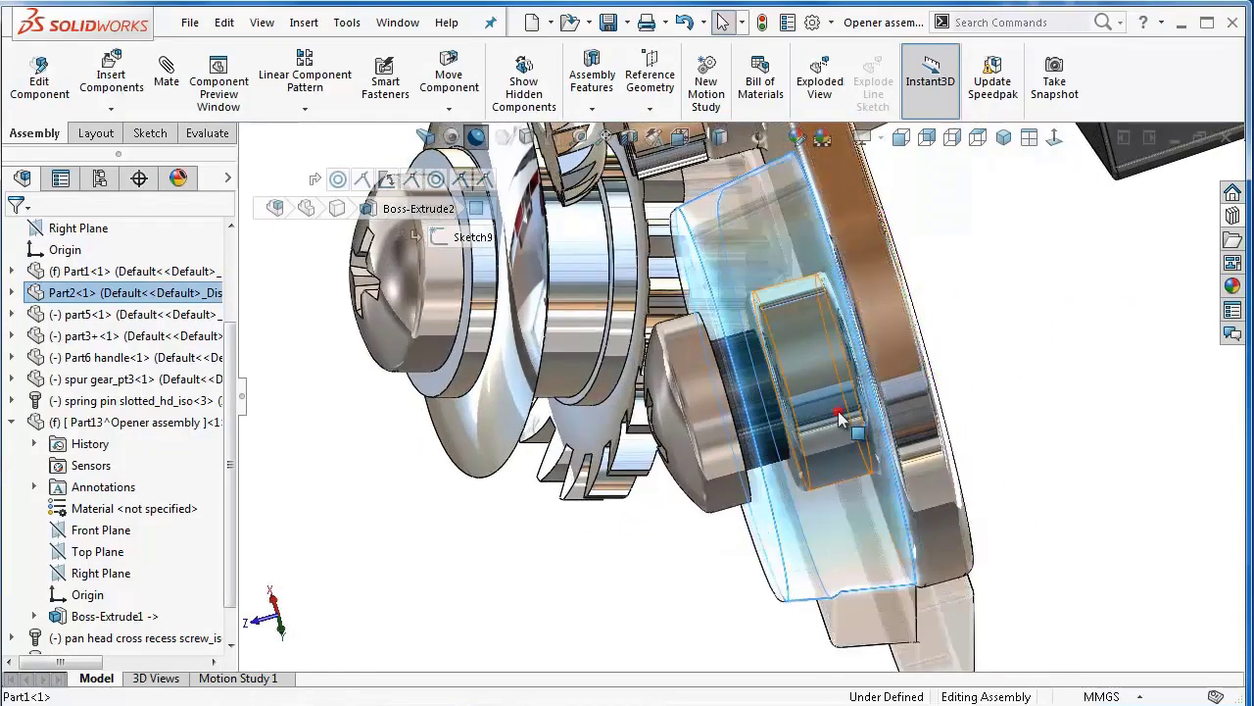
click(840, 419)
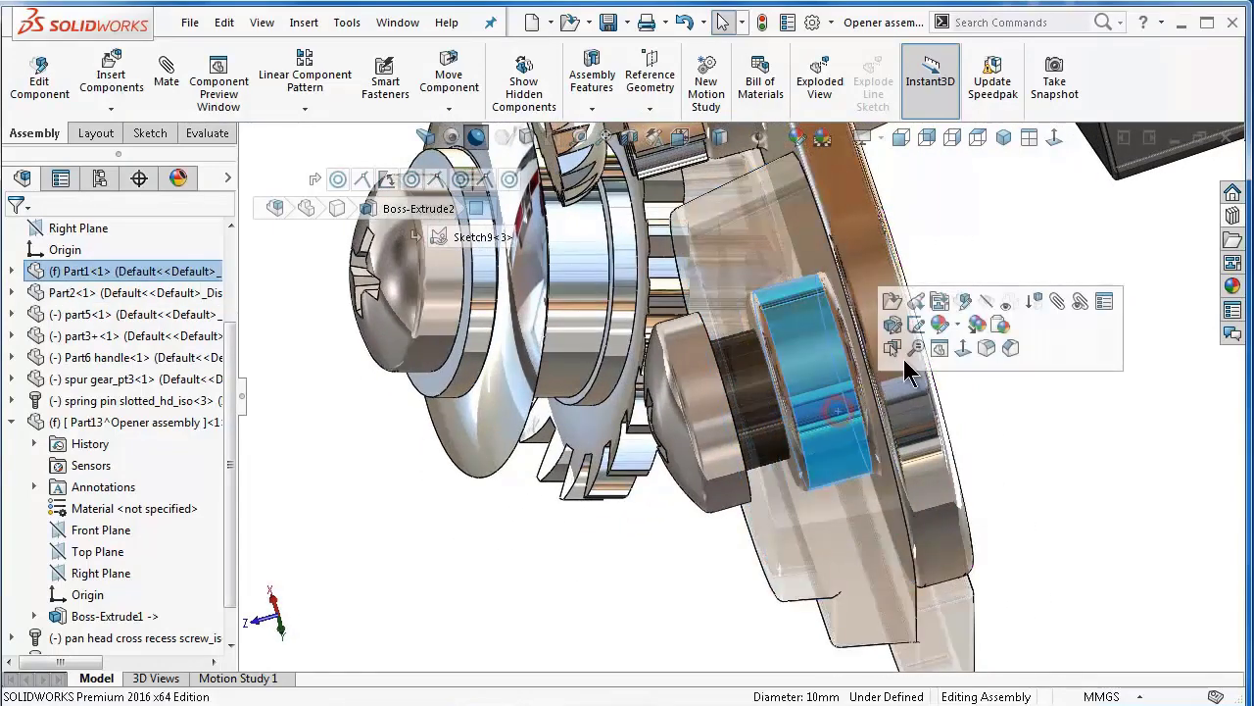
click(1010, 304)
mouse_move(967, 373)
middle_down()
mouse_move(936, 389)
mouse_move(930, 373)
middle_up()
click(1019, 354)
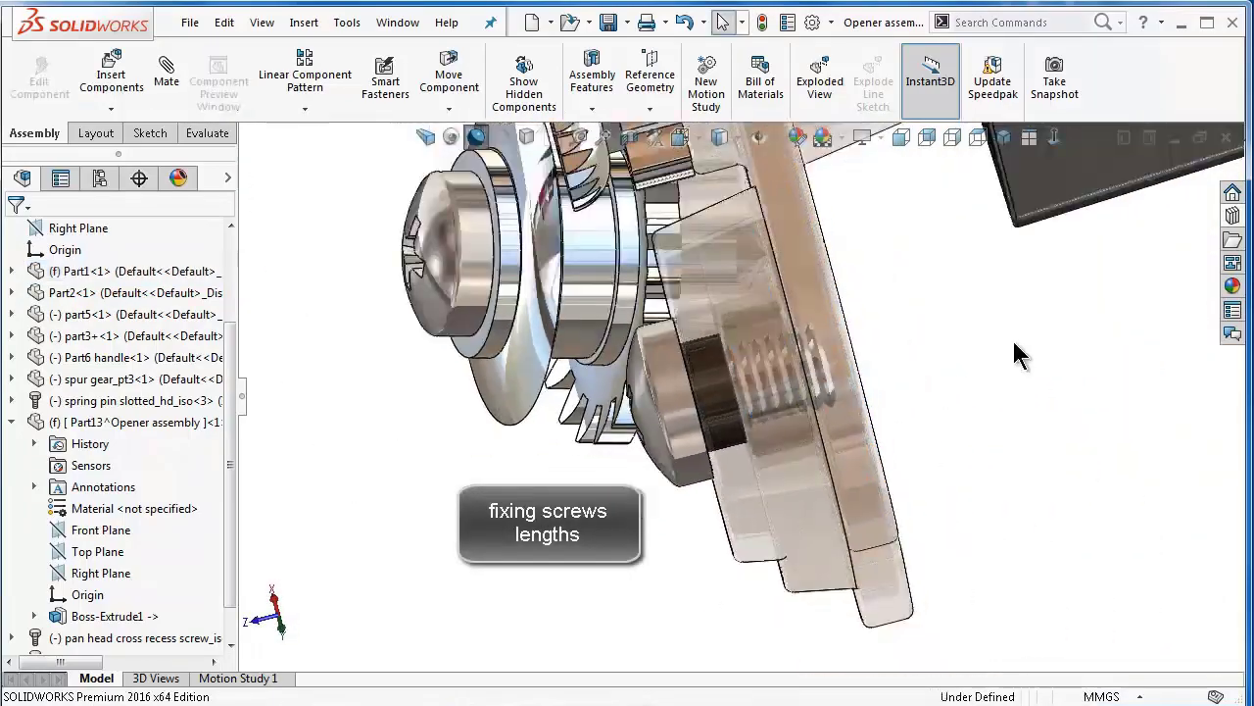
- Select the second screw and check its length inside the see-through parts
middle_drag(810, 323, 879, 238)
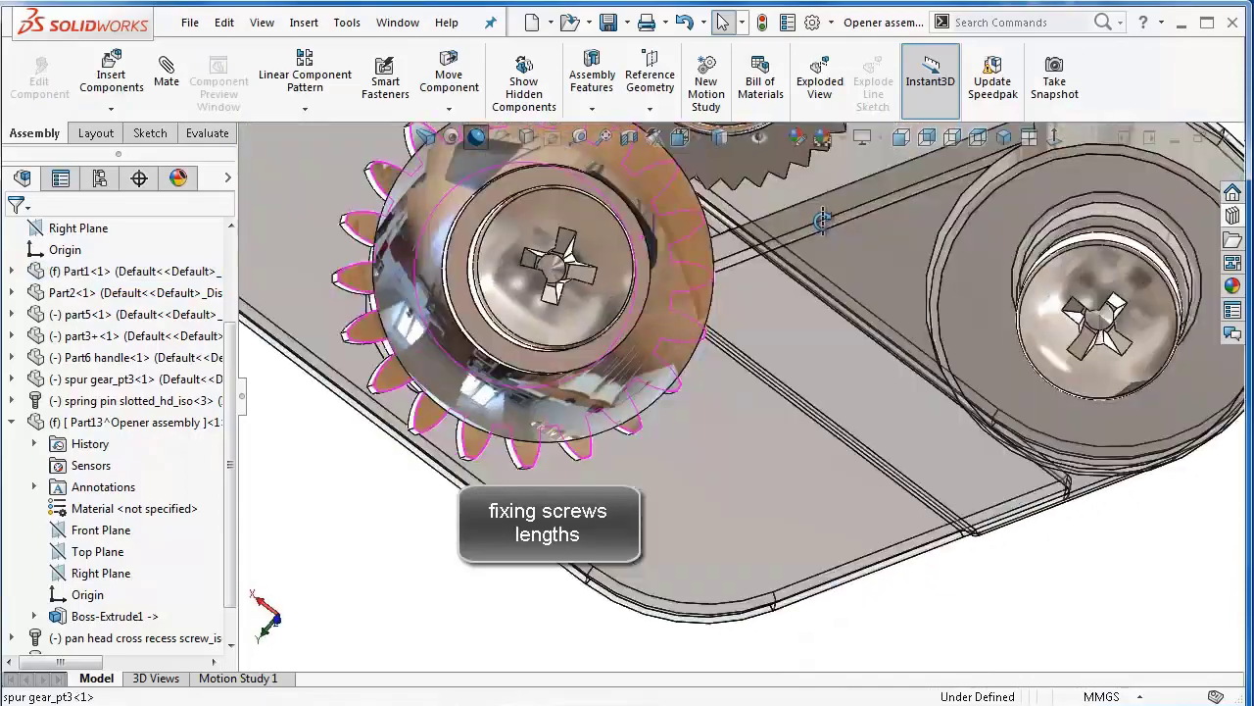
scroll(824, 343, down, 5)
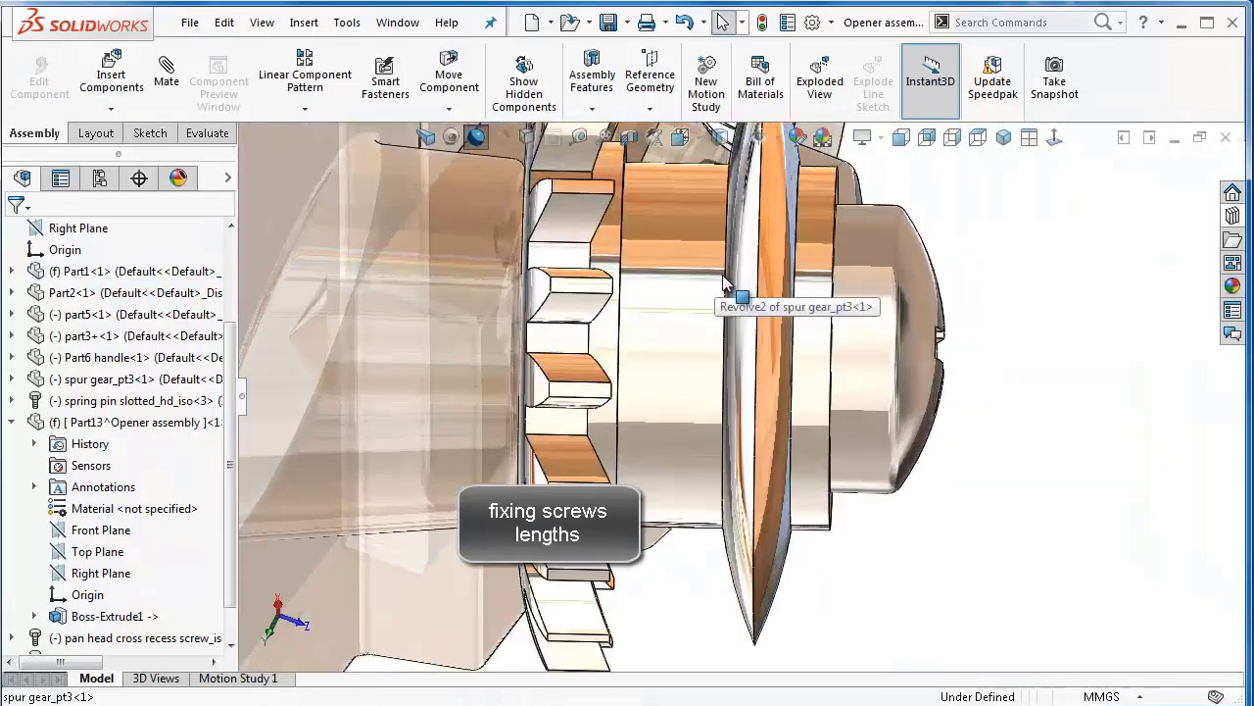
click(838, 345)
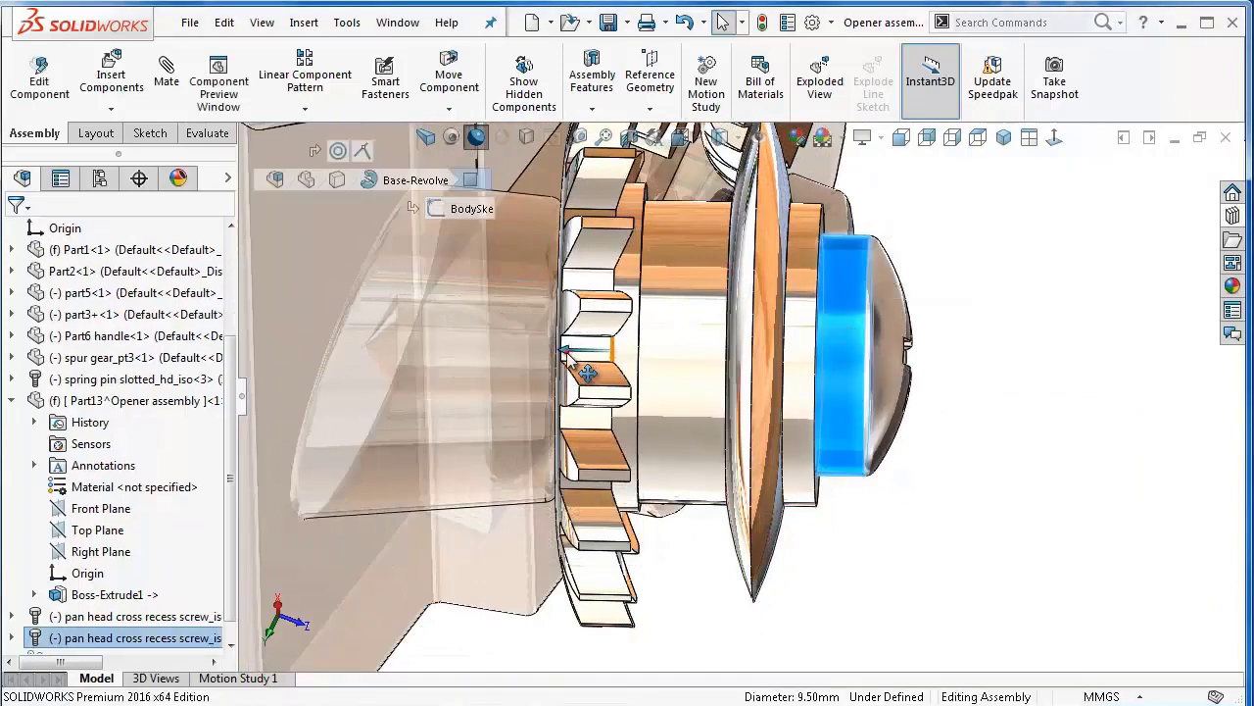
drag(529, 351, 379, 354)
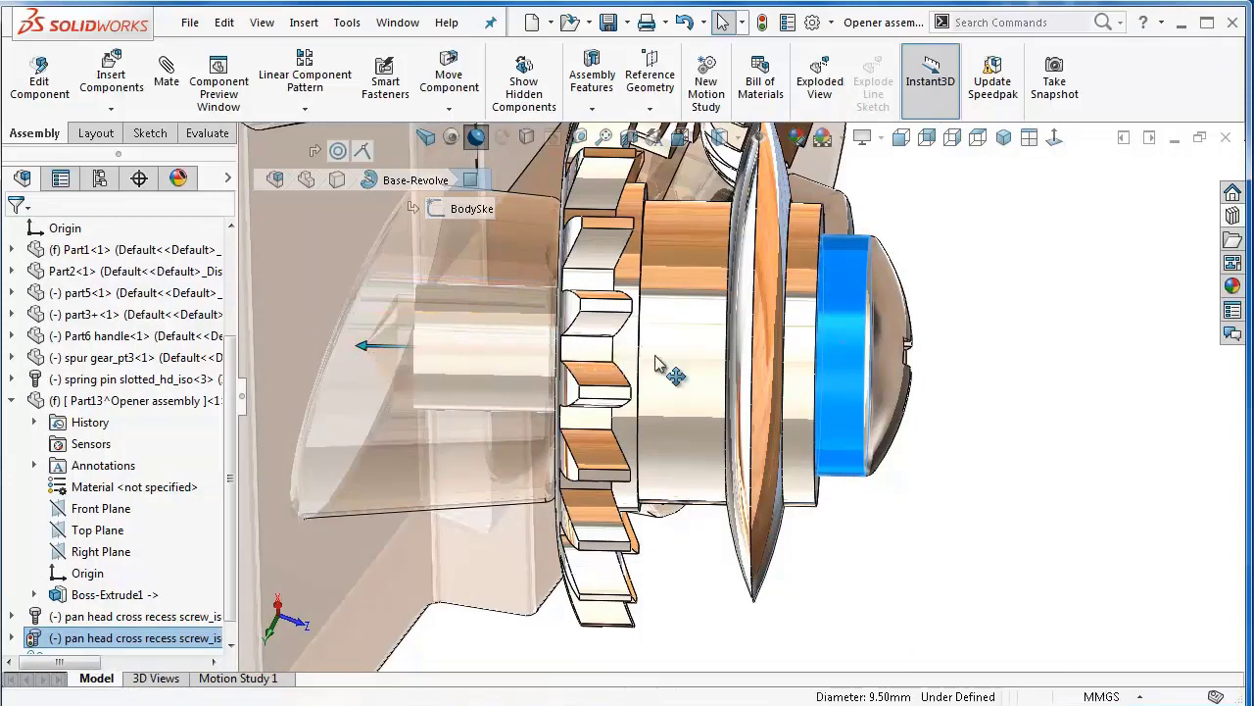
scroll(944, 328, up, 3)
scroll(944, 328, up, 2)
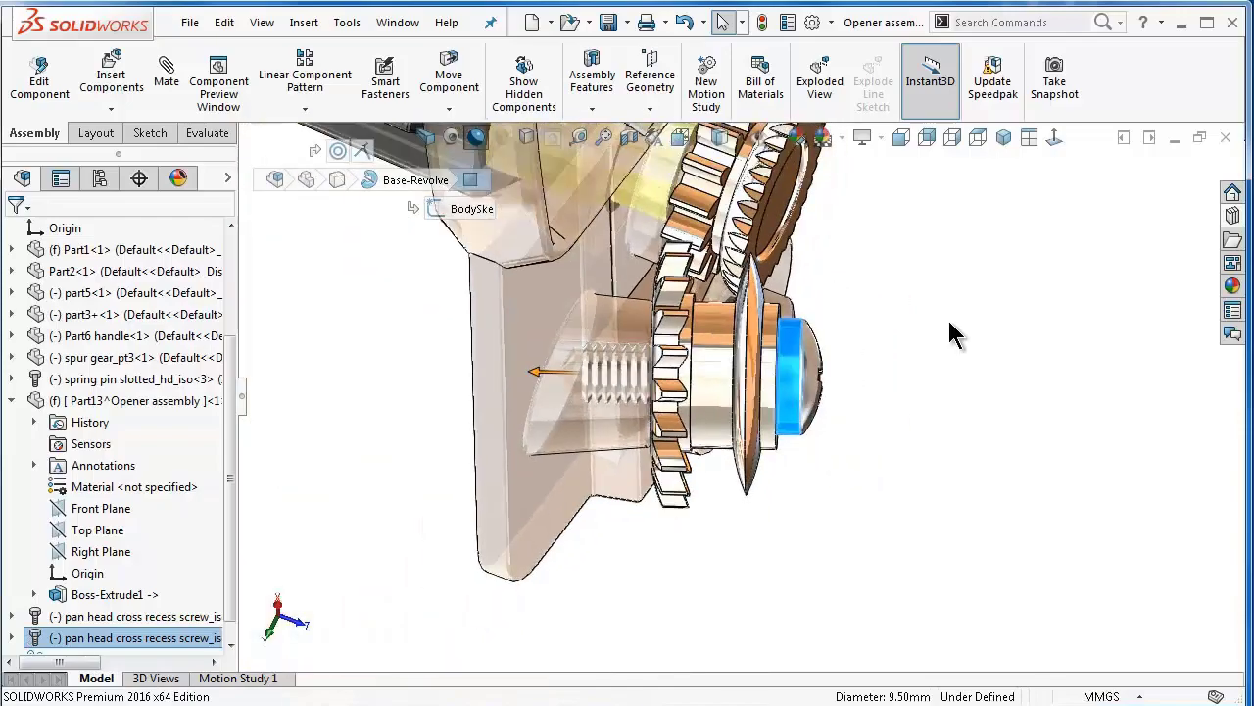
click(947, 328)
middle_drag(924, 345, 692, 319)
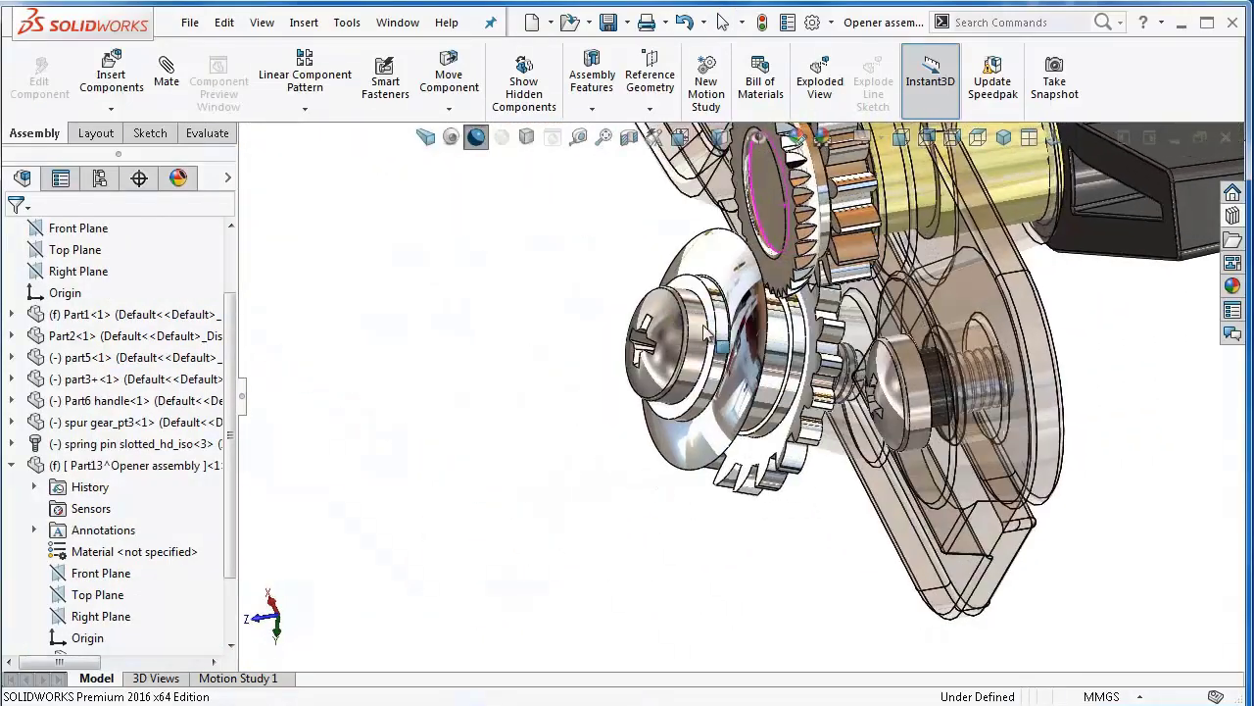
- Restore Part2 and Part1 to opaque display
scroll(1007, 357, down, 3)
scroll(1008, 356, down, 2)
middle_drag(993, 384, 1029, 343)
scroll(1019, 358, up, 3)
scroll(942, 535, down, 2)
click(855, 573)
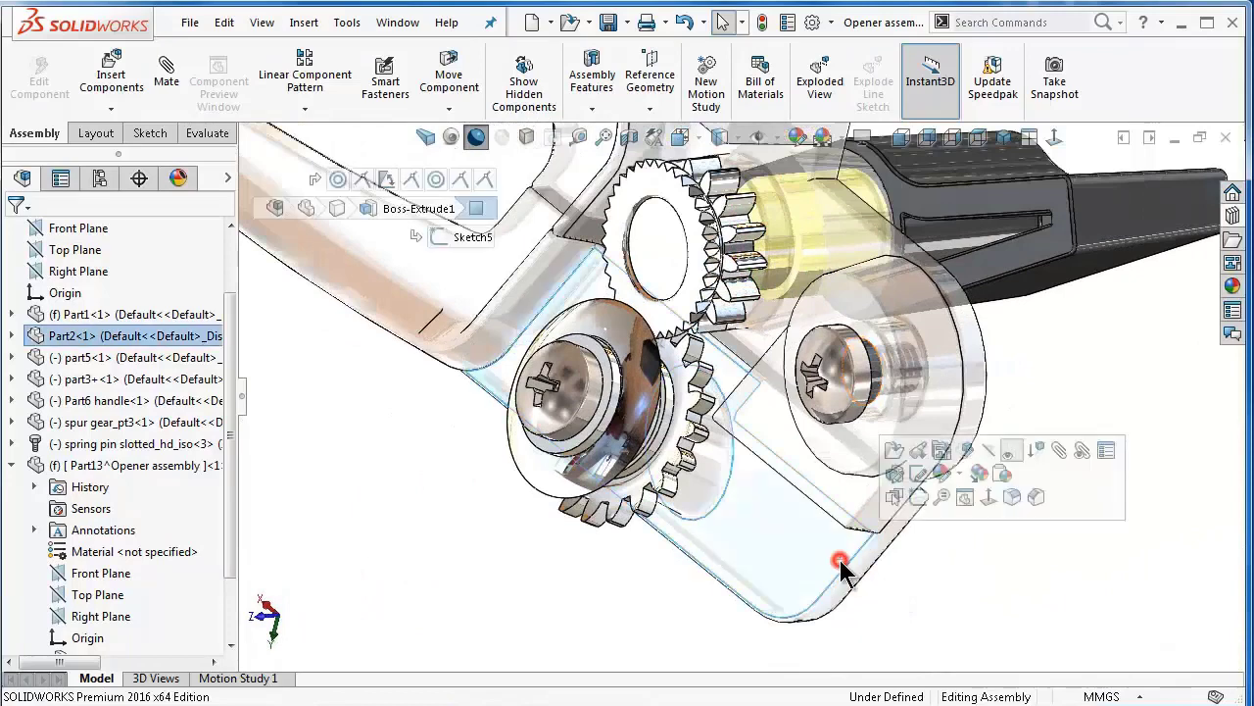
click(1010, 452)
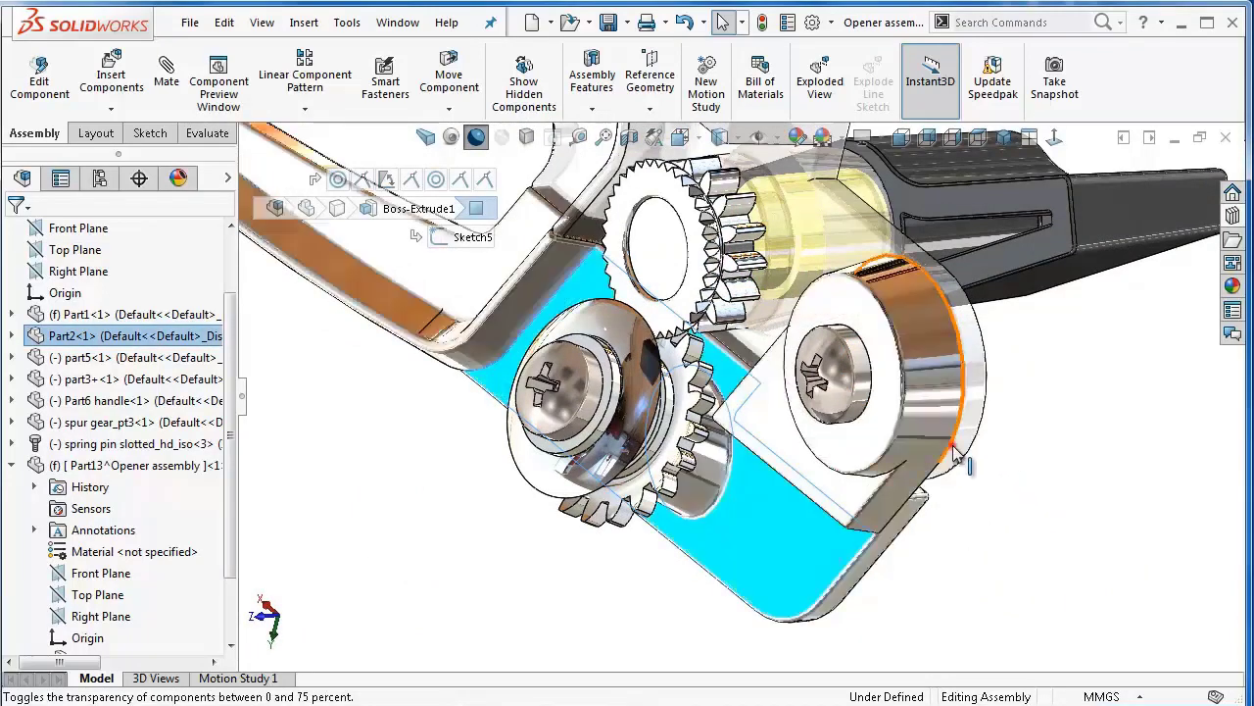
click(956, 454)
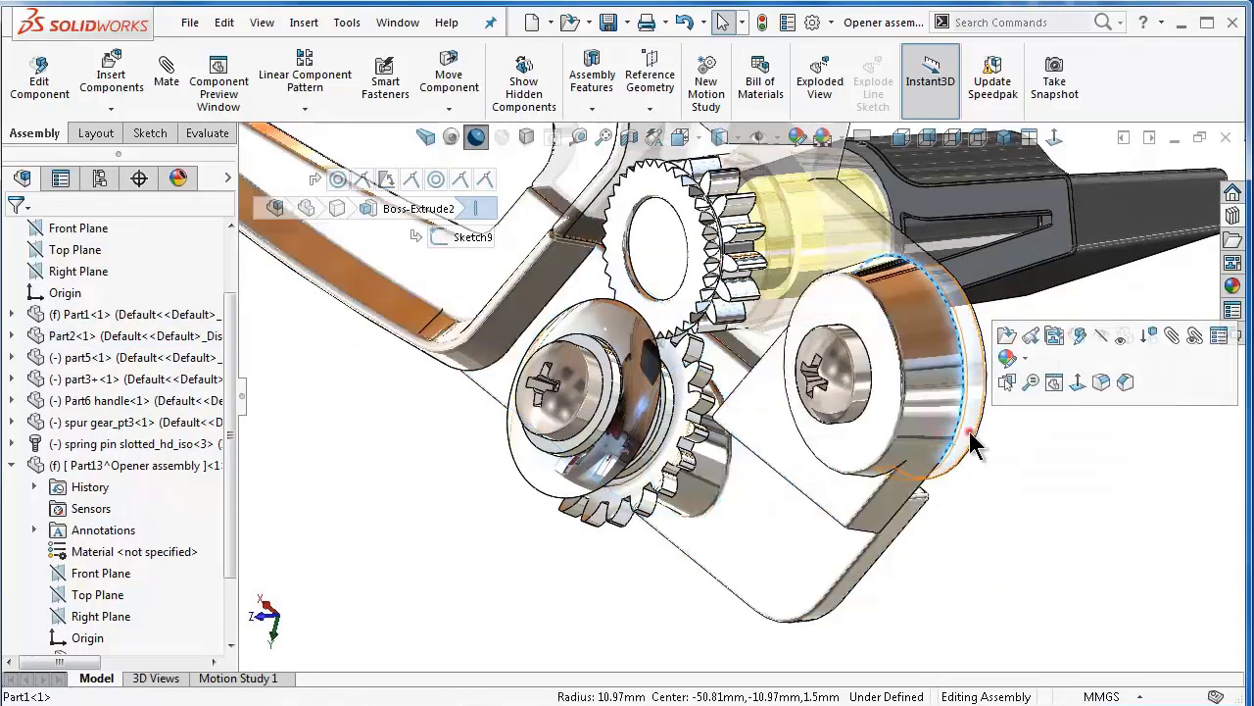
click(1134, 328)
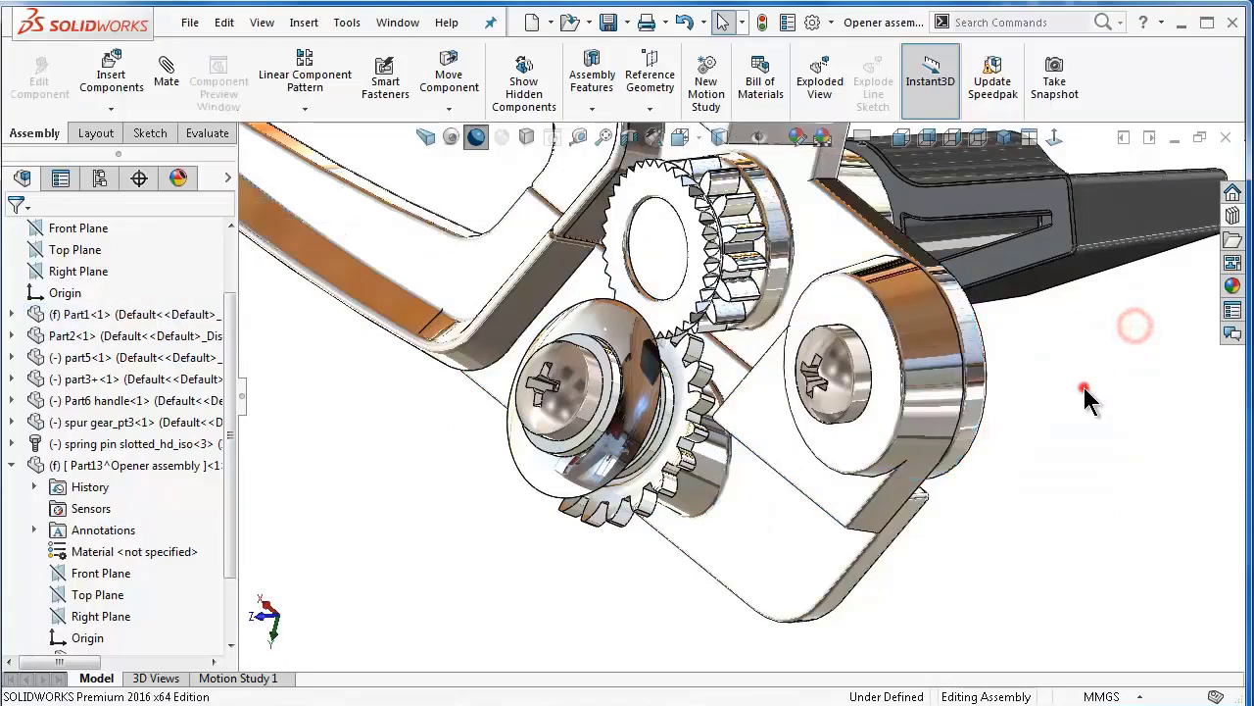
- Drag the handle block, upper arm and lower handle around their pivots to test the mechanism
scroll(1048, 422, up, 2)
scroll(1005, 443, up, 1)
scroll(997, 441, up, 1)
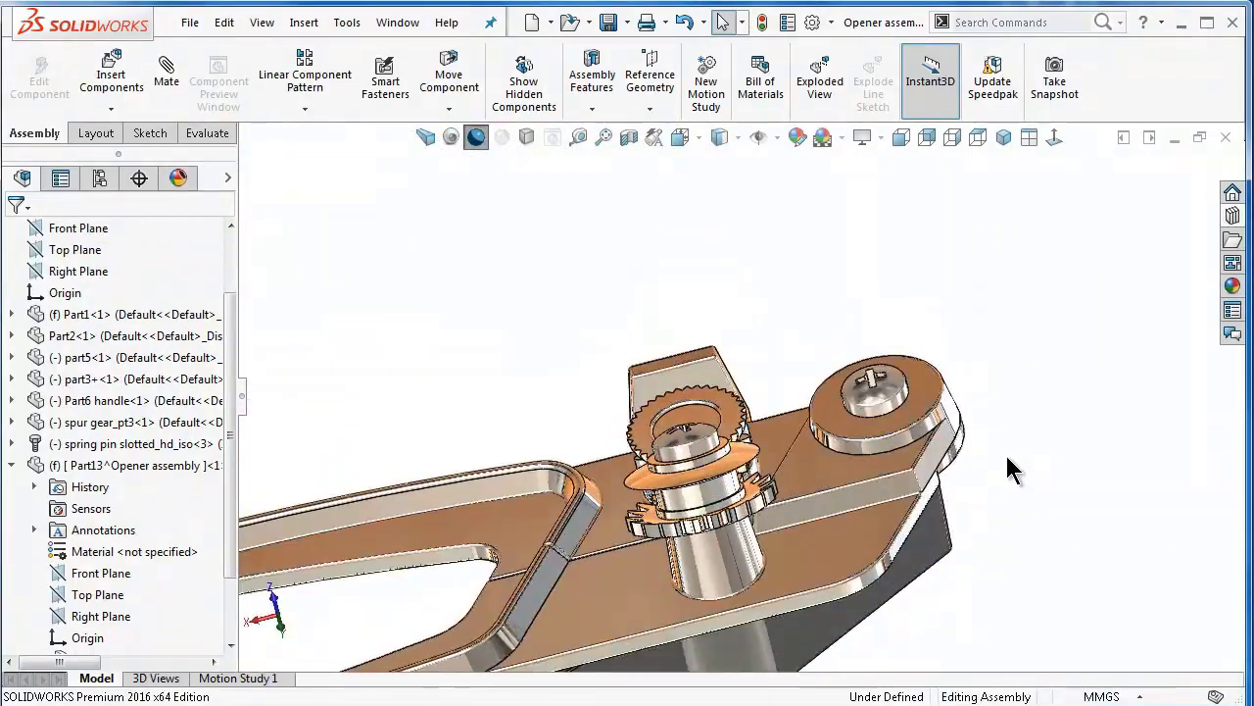
key(Down)
key(Down)
key(Down)
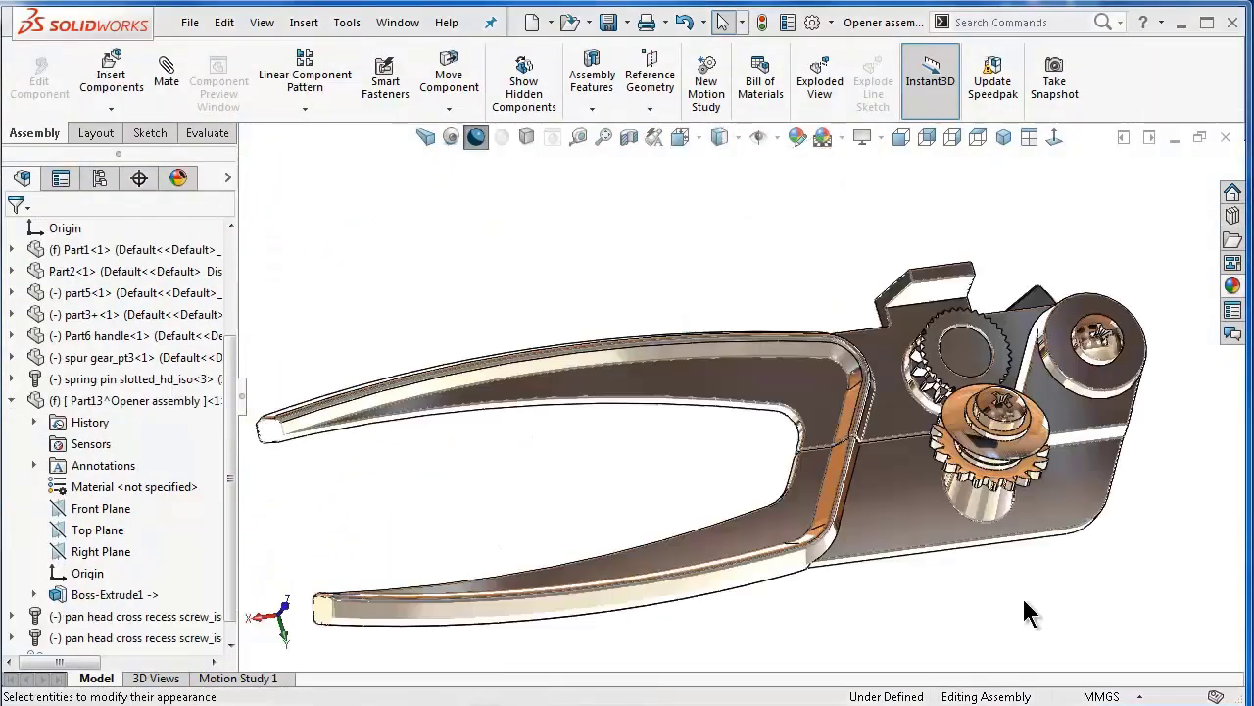
click(1026, 596)
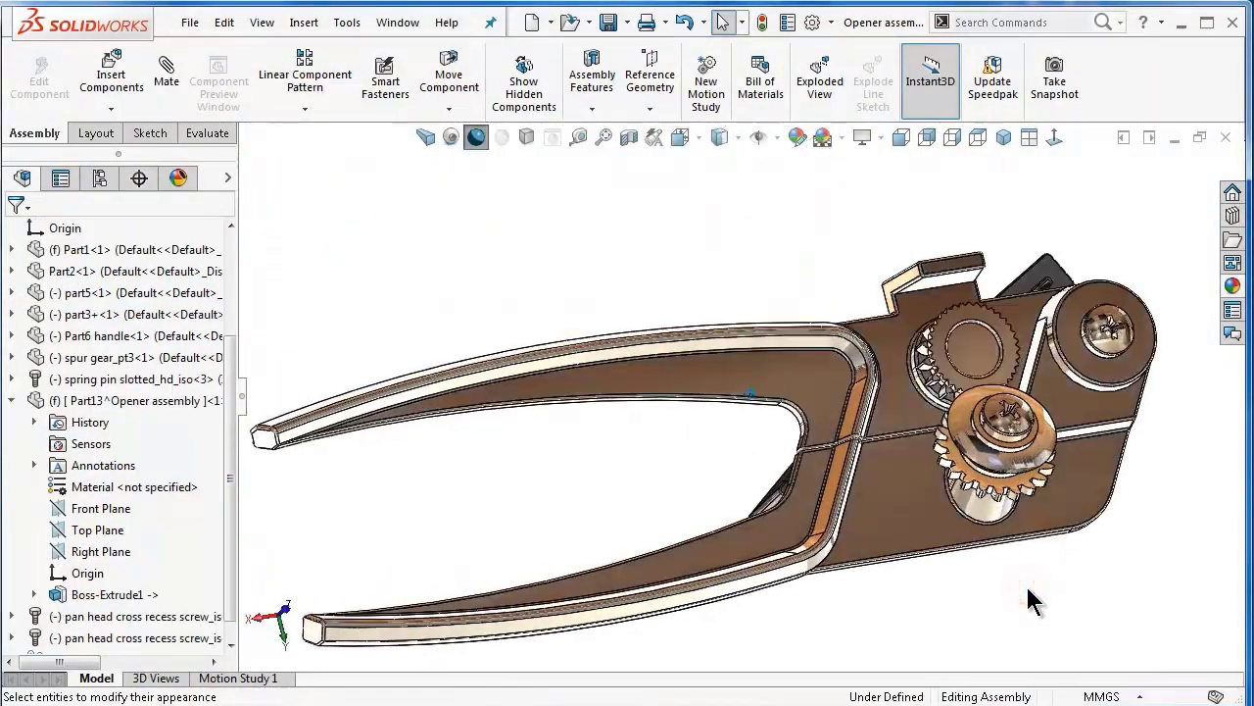
key(Up)
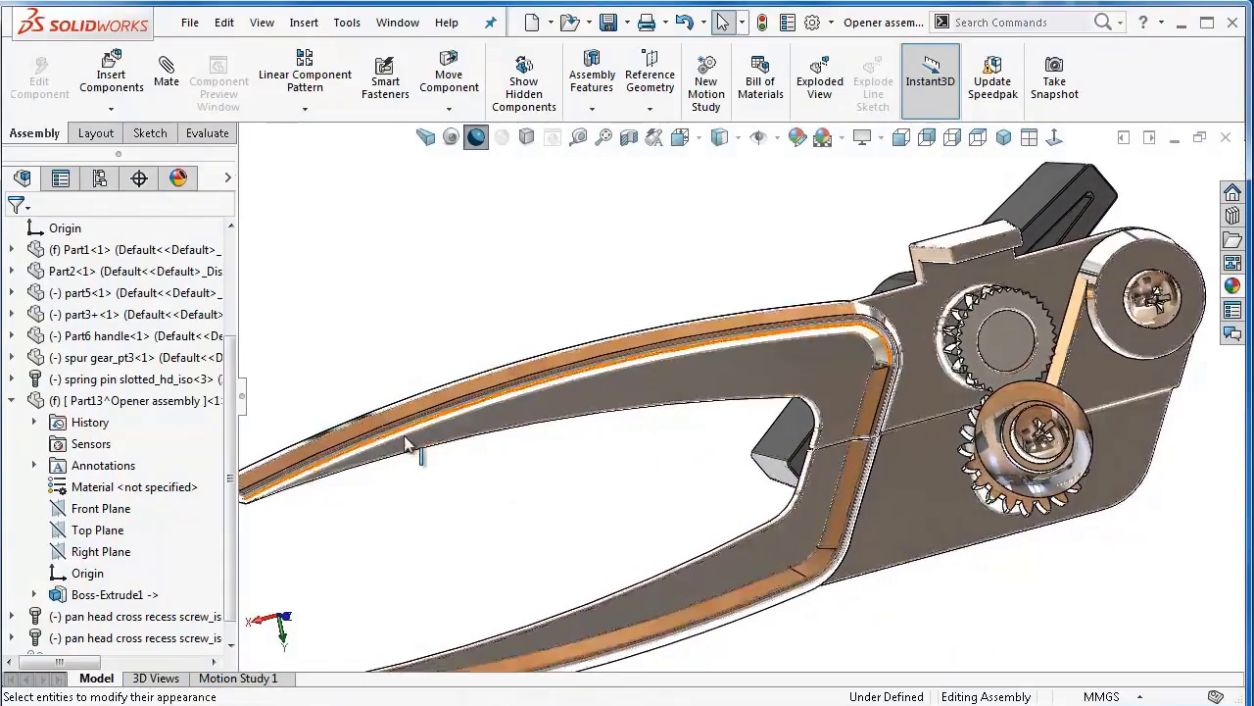
key(Left)
key(Left)
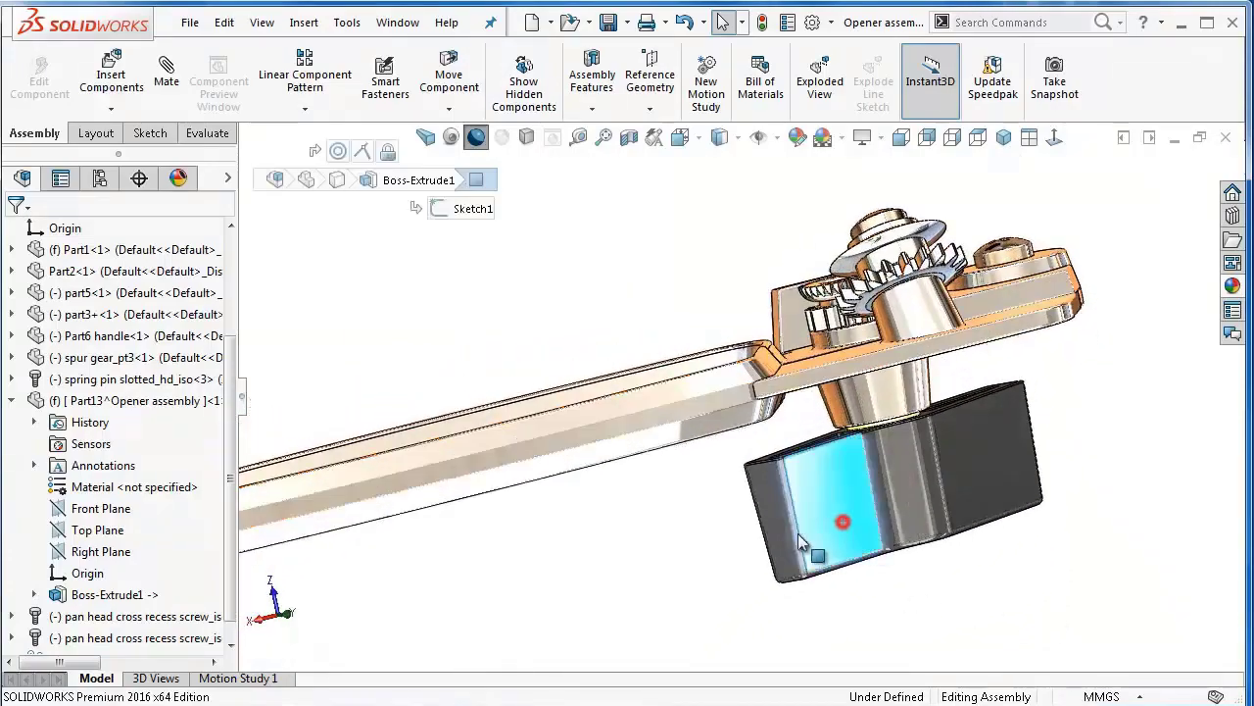
click(792, 551)
drag(792, 552, 911, 432)
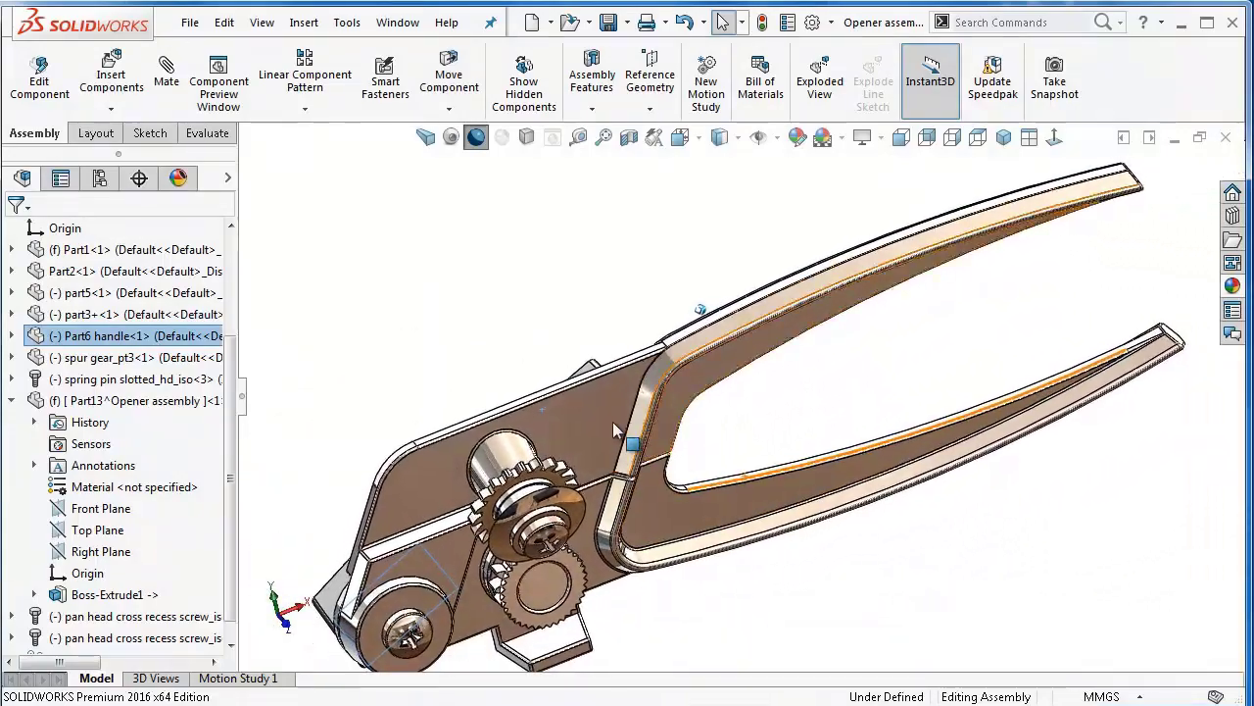
click(594, 400)
mouse_move(592, 402)
mouse_down()
mouse_move(550, 392)
mouse_move(560, 340)
mouse_move(730, 380)
mouse_up()
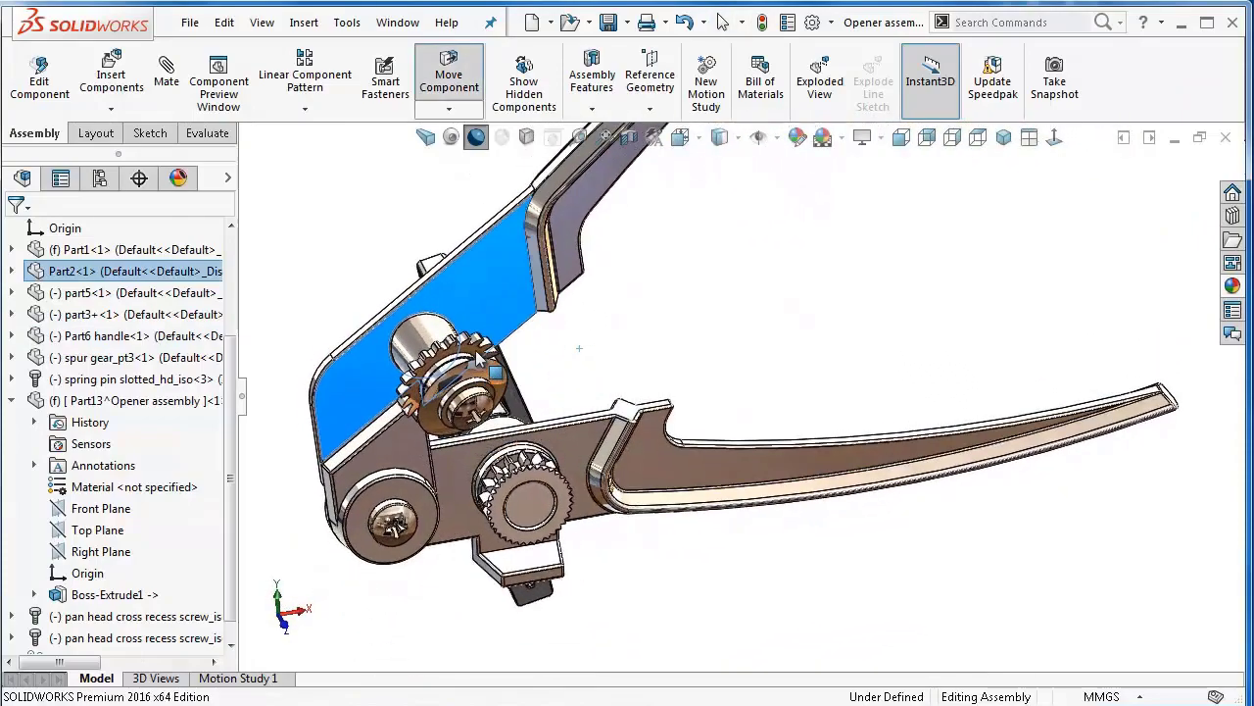
mouse_move(534, 583)
mouse_down()
mouse_move(529, 512)
mouse_move(589, 558)
mouse_up()
click(667, 595)
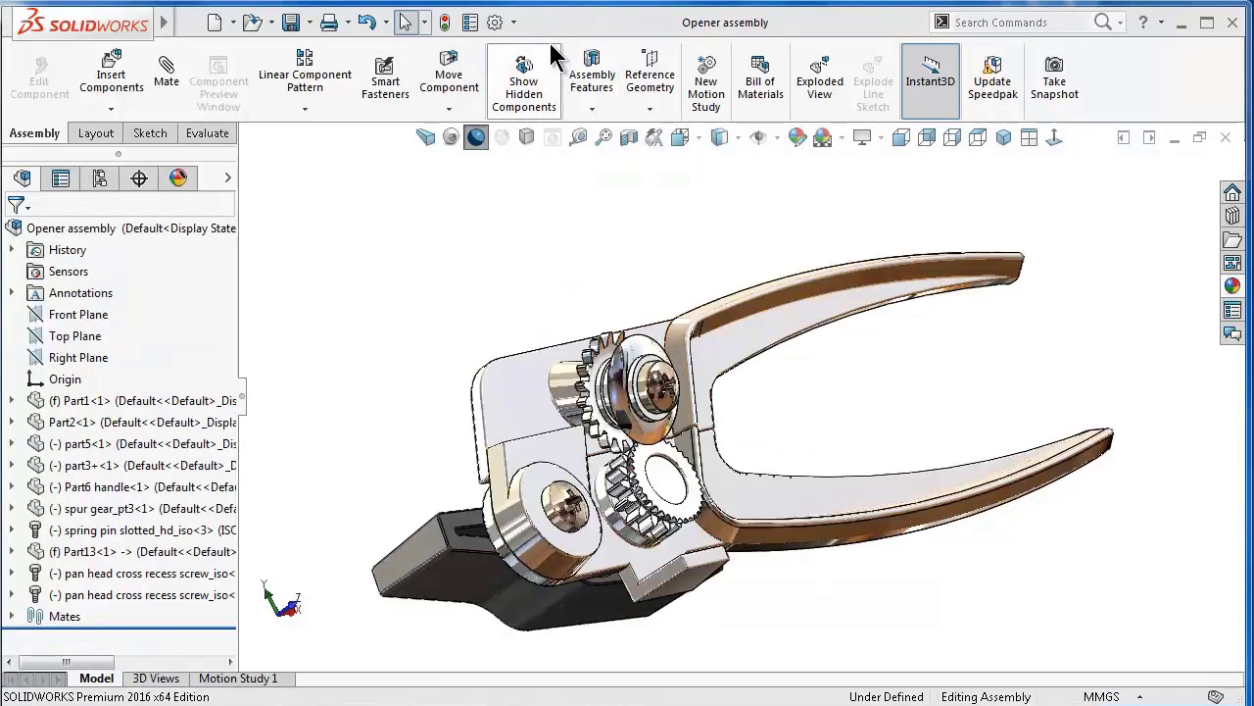
- Enable the SOLIDWORKS Motion add-in and expand the assembly's Mates folder
click(512, 22)
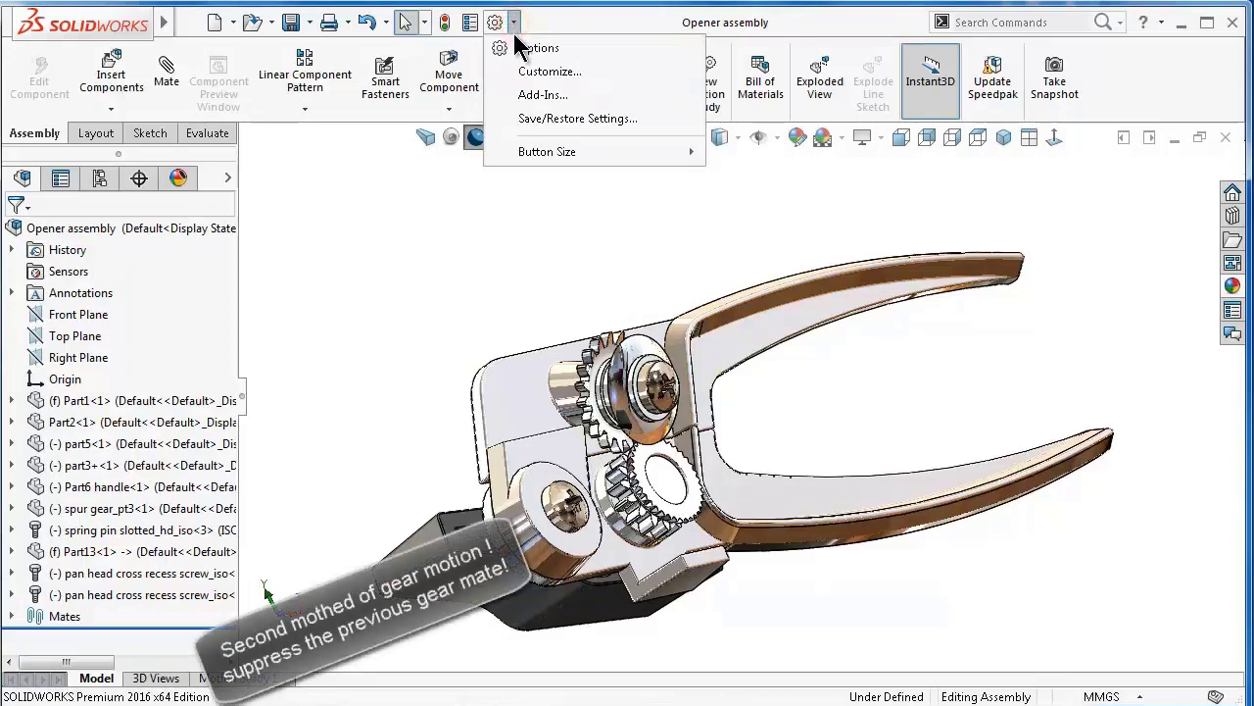
click(542, 95)
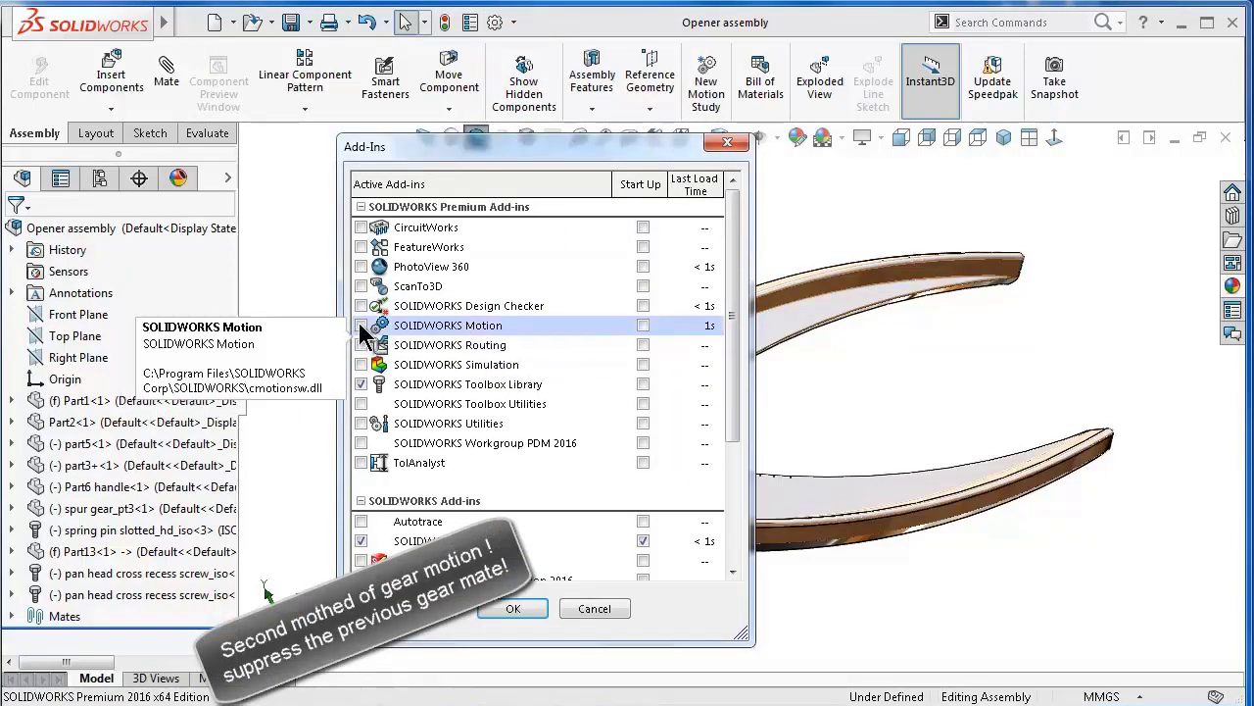
click(513, 609)
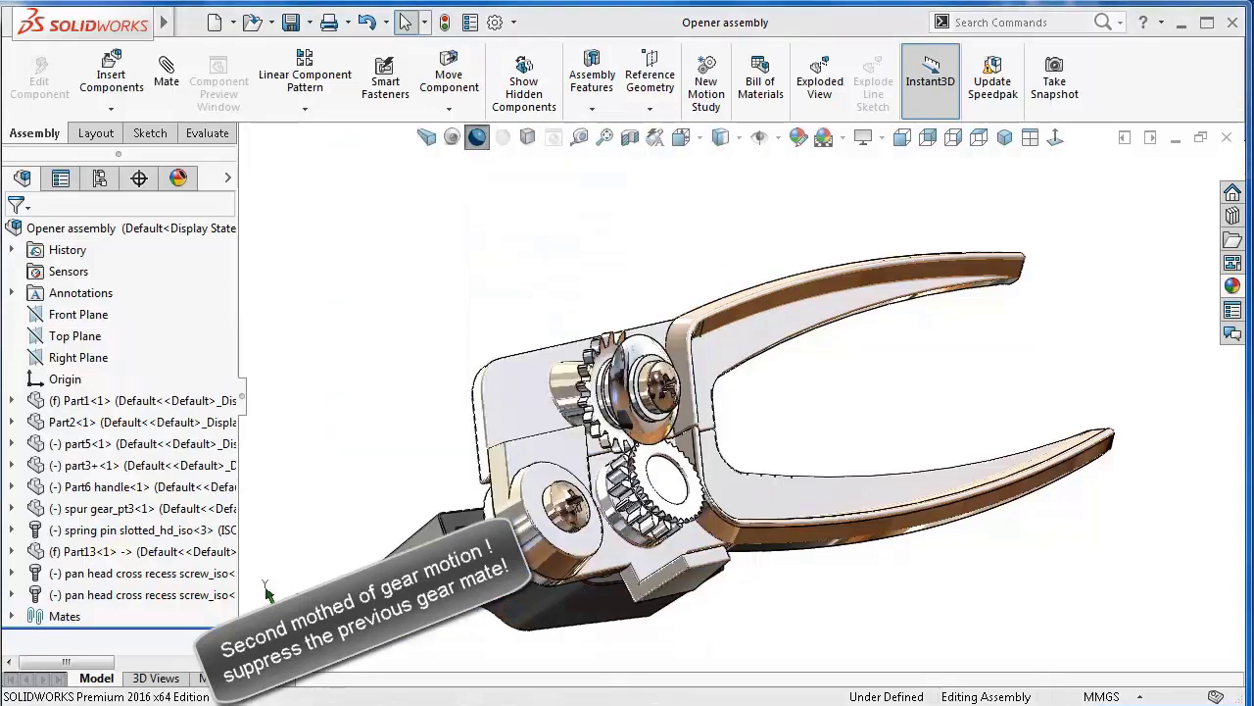
click(12, 615)
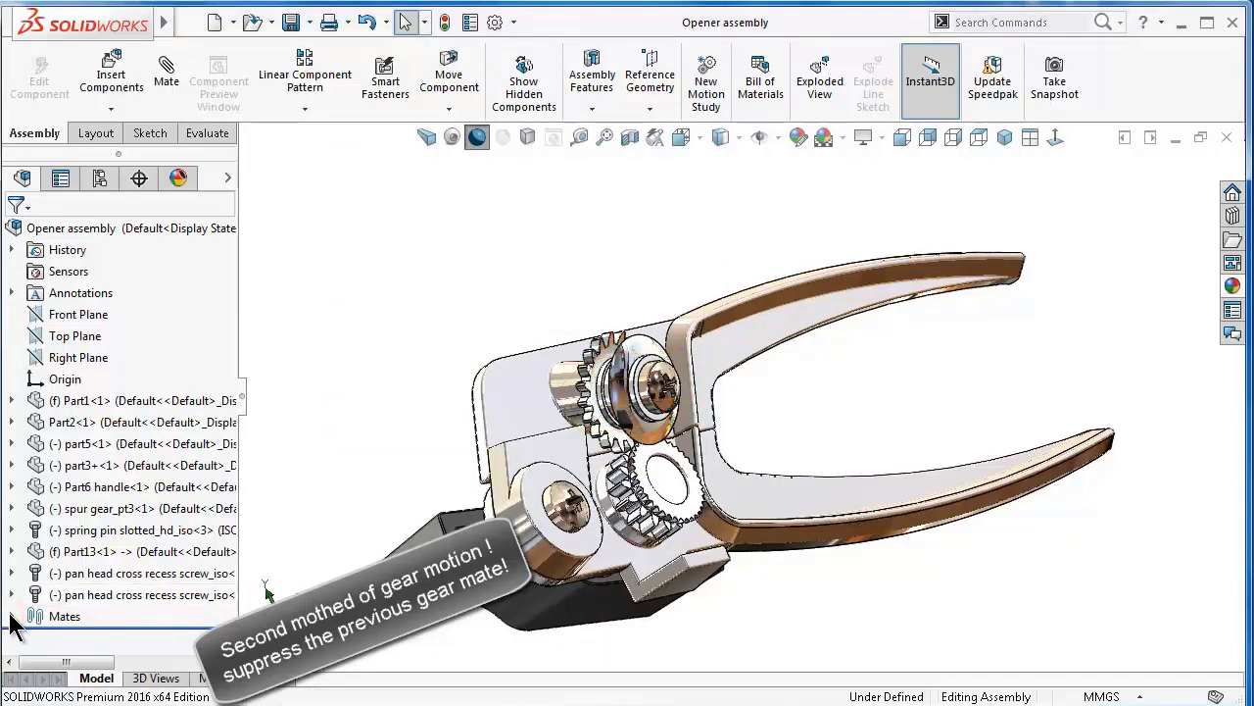
click(222, 552)
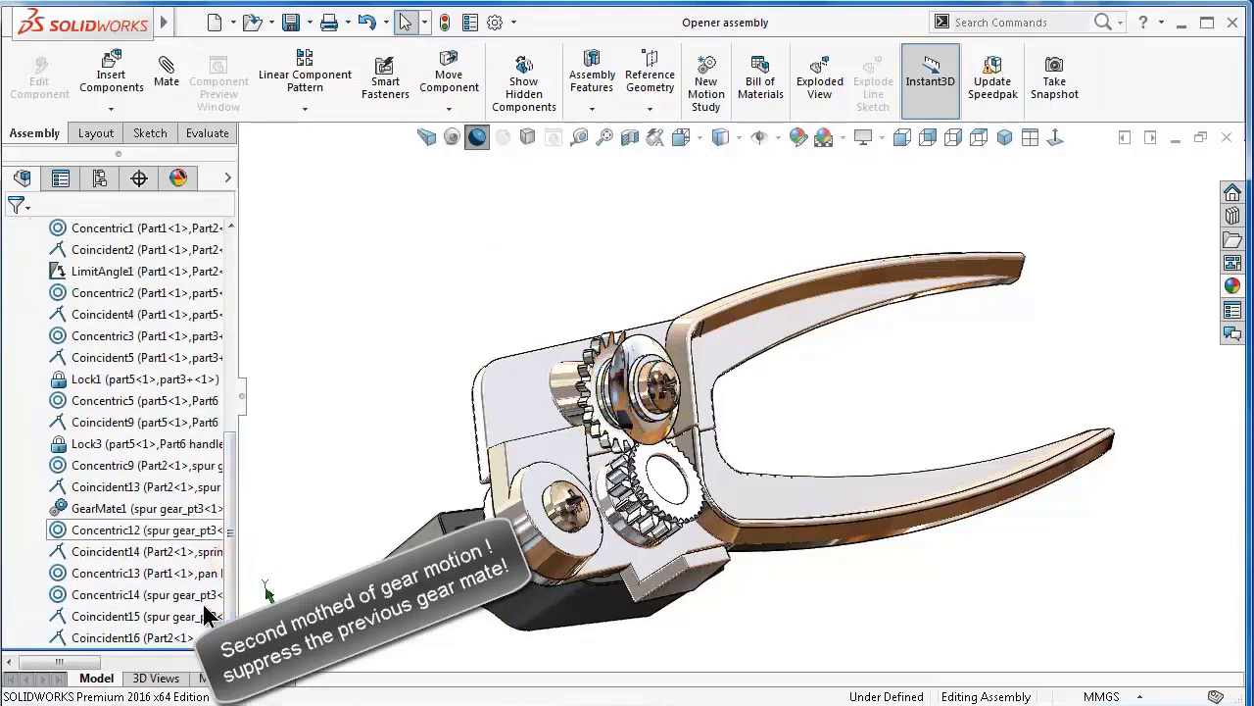
- Suppress the GearMate1 gear mate and collapse the Mates folder
click(108, 508)
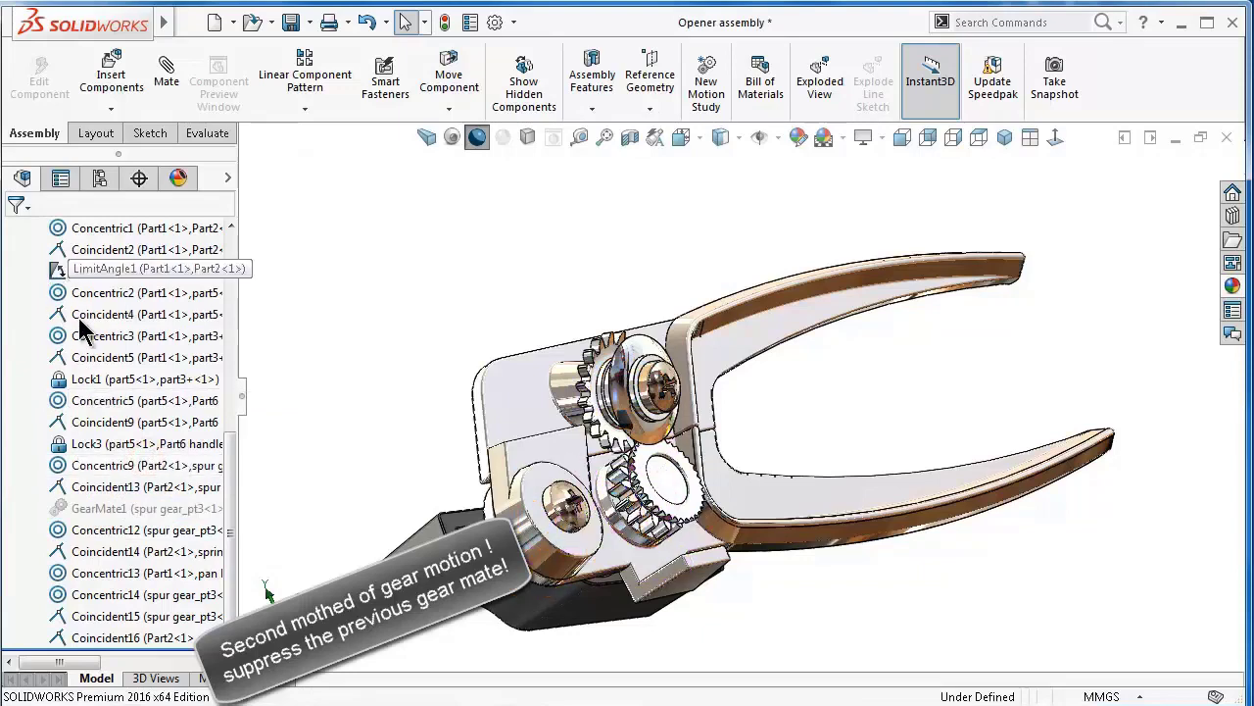
drag(235, 468, 186, 407)
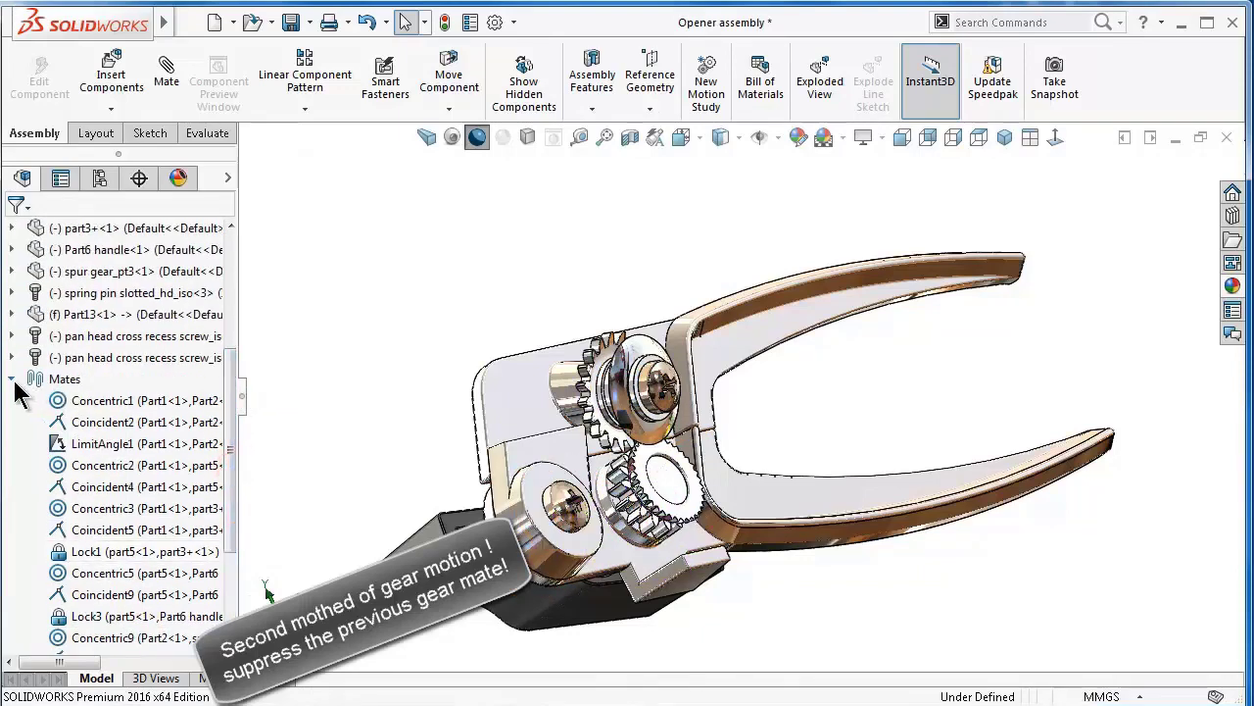
click(11, 379)
- Drag the upper plate and upper handle to test the gears' freedom without the mate
middle_drag(803, 345, 767, 487)
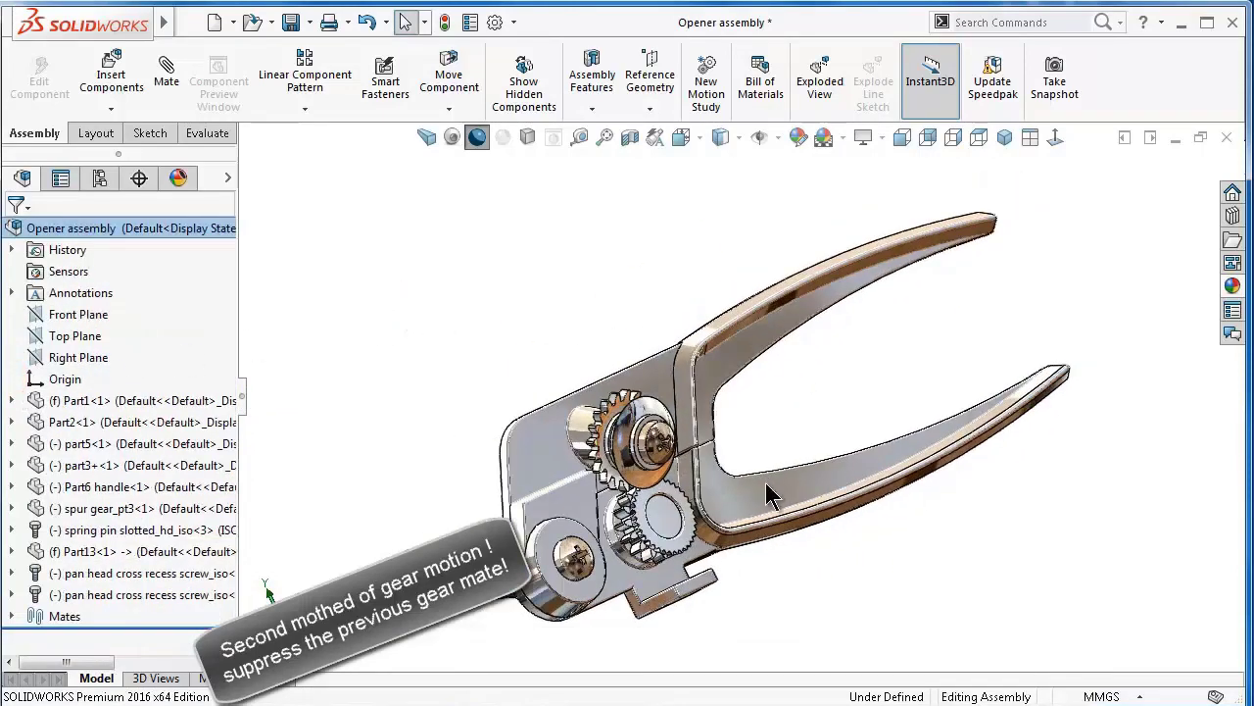
click(242, 404)
mouse_move(684, 553)
middle_down()
mouse_move(751, 616)
mouse_move(715, 617)
mouse_move(734, 562)
mouse_move(761, 559)
mouse_move(765, 546)
mouse_move(639, 362)
middle_up()
scroll(716, 618, down, 3)
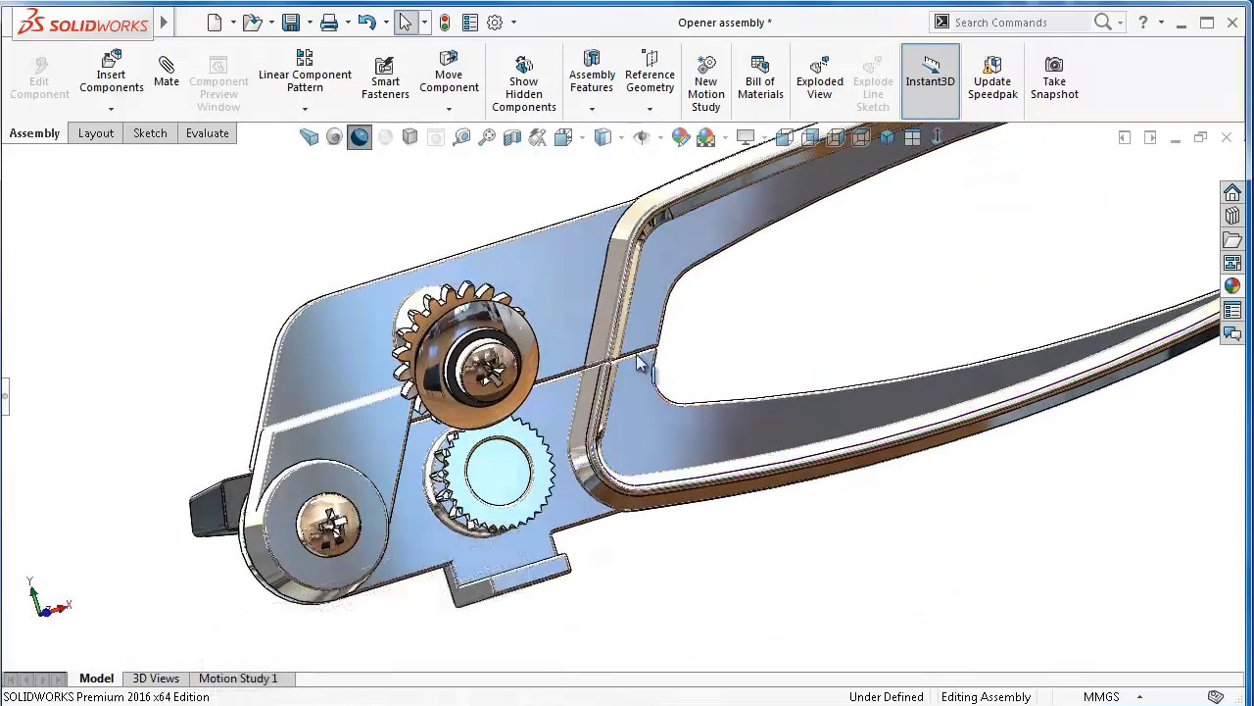
drag(550, 312, 484, 268)
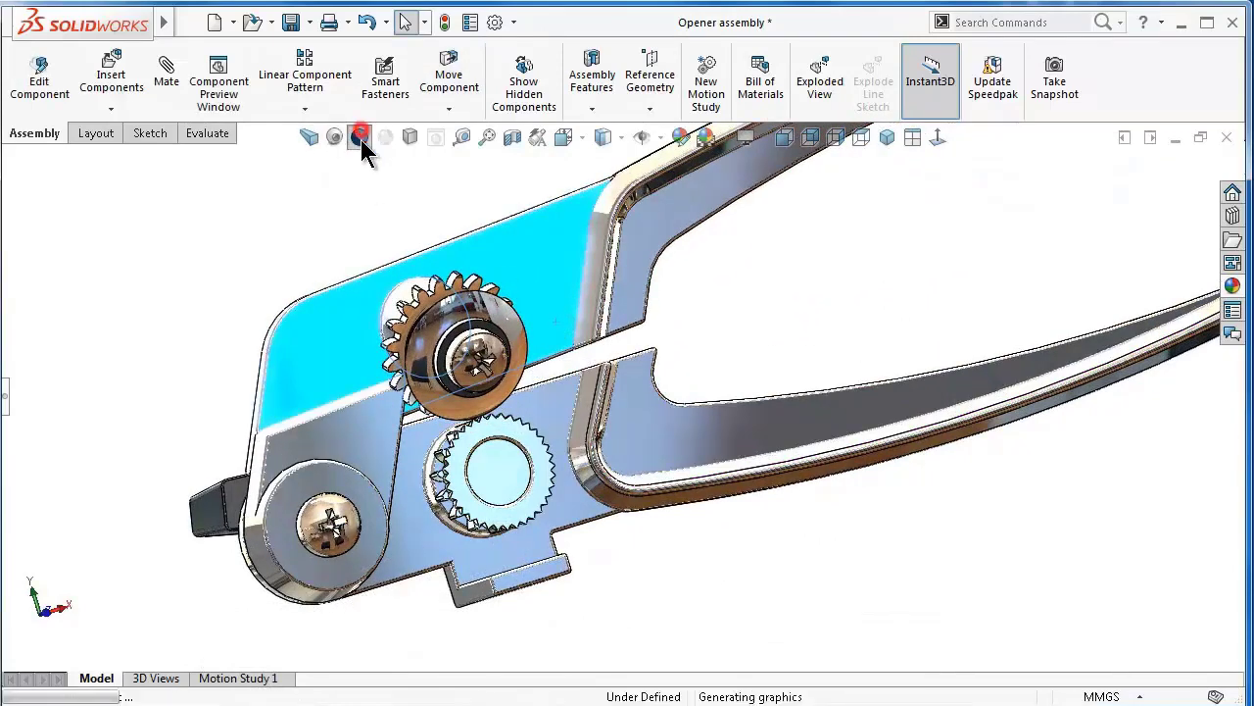
click(747, 315)
click(596, 274)
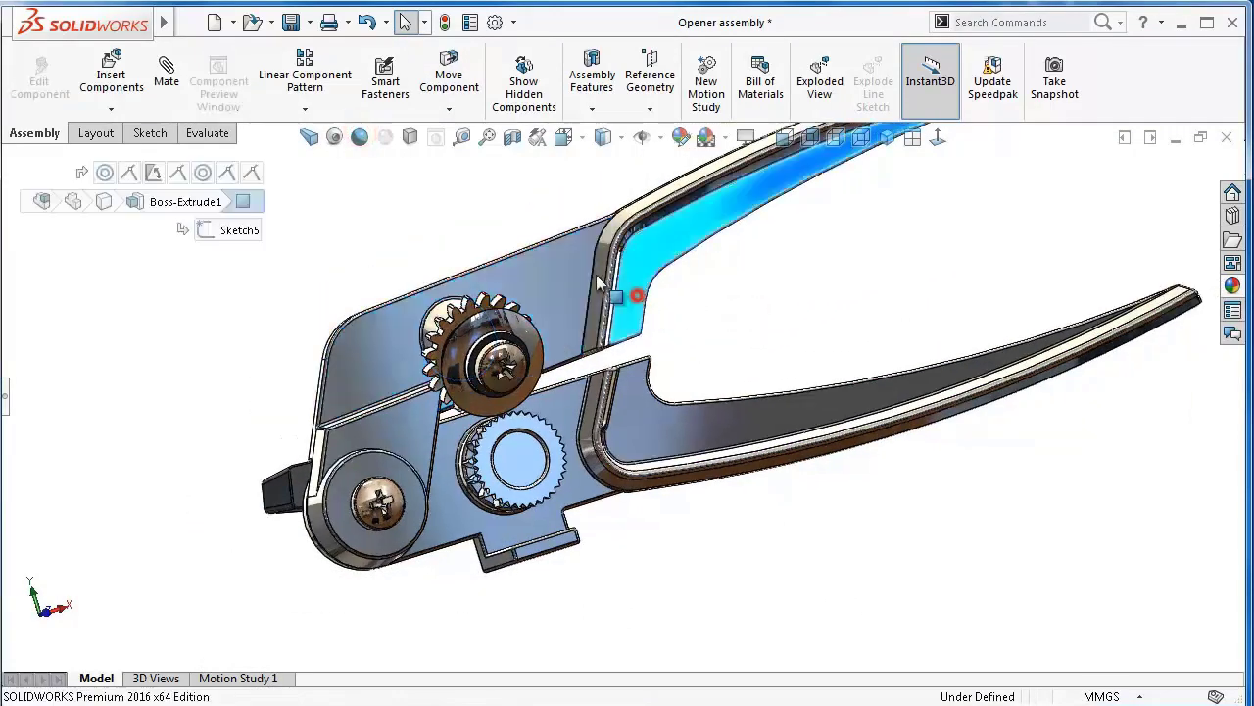
mouse_move(595, 275)
mouse_down()
mouse_move(457, 245)
mouse_move(490, 441)
mouse_move(671, 557)
mouse_up()
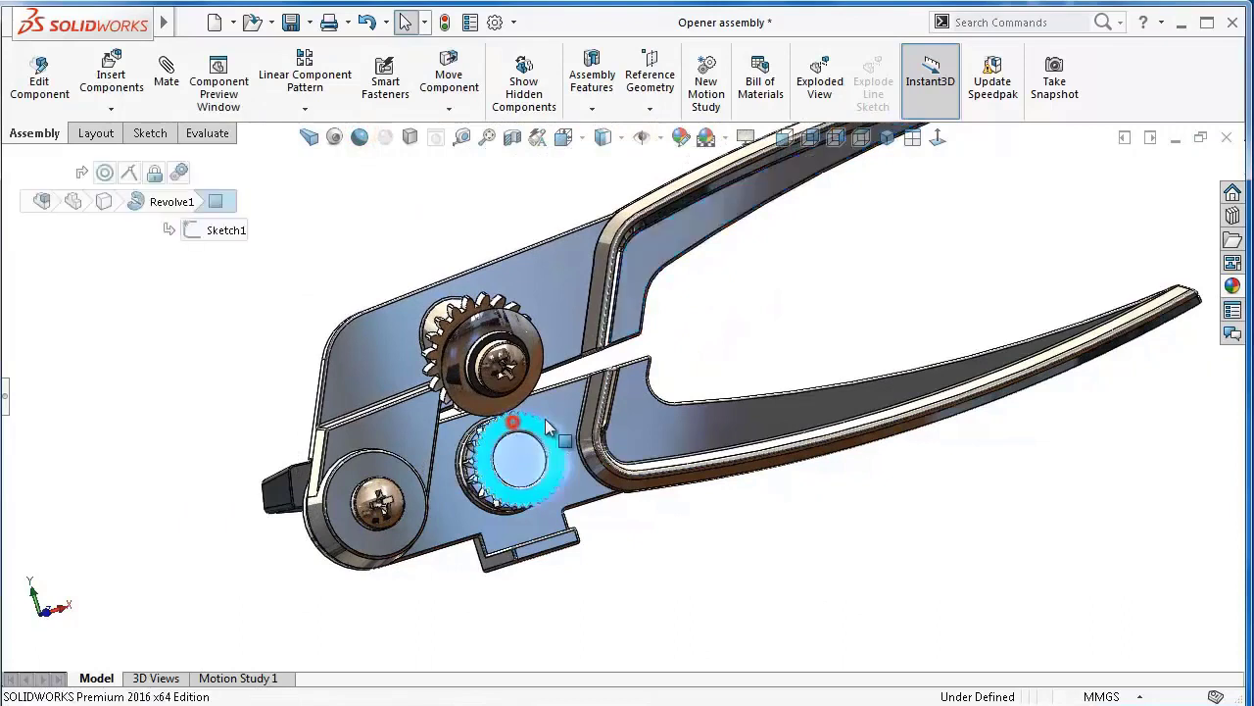
click(671, 547)
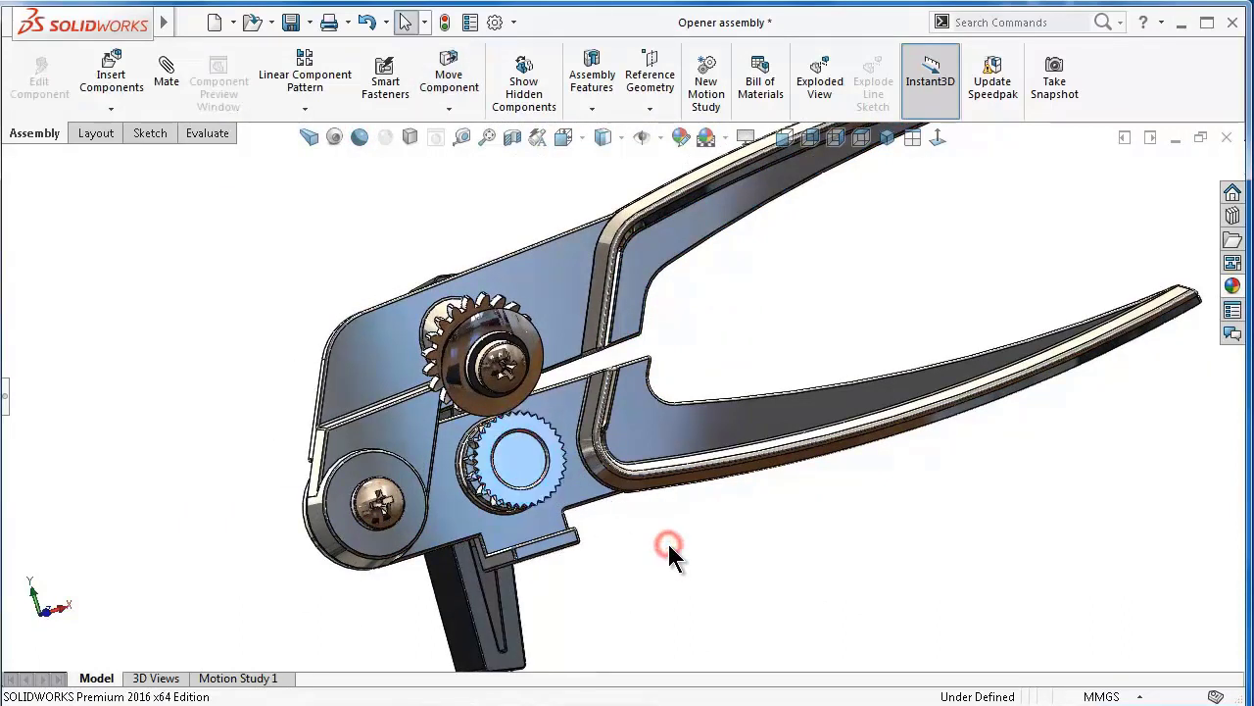
- Create Motion Study 2 and set its study type to Motion Analysis
click(271, 677)
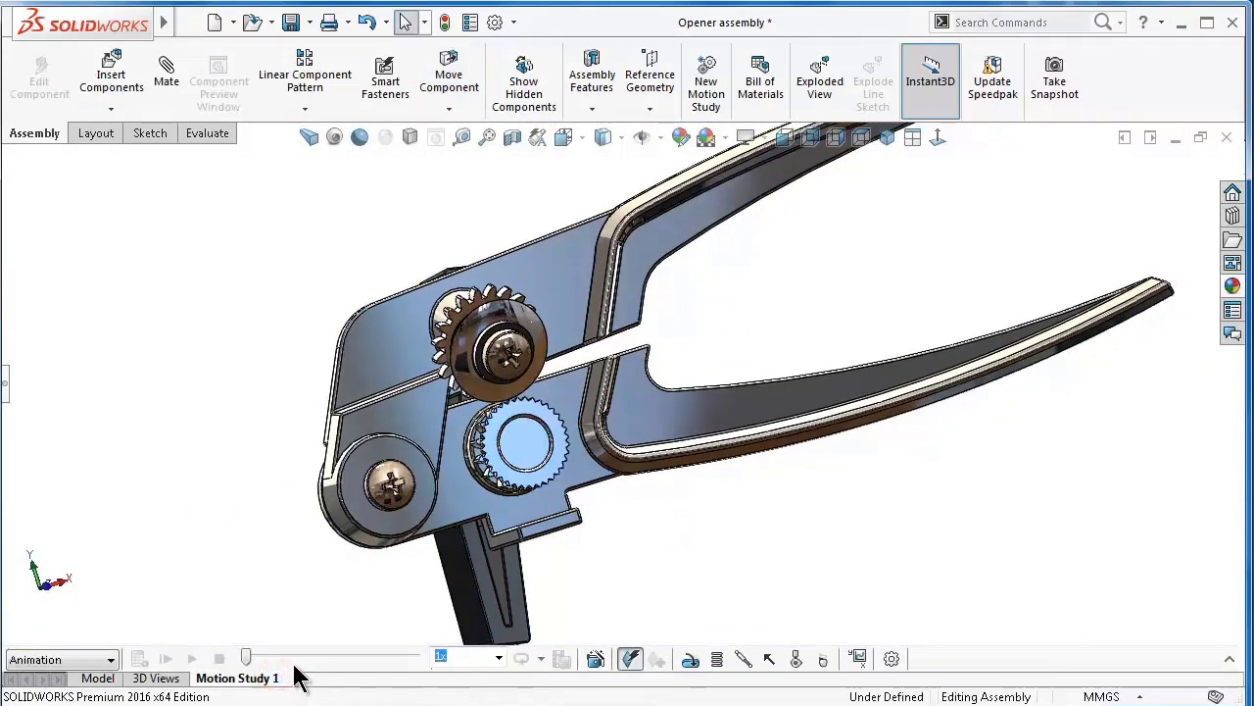
click(1229, 659)
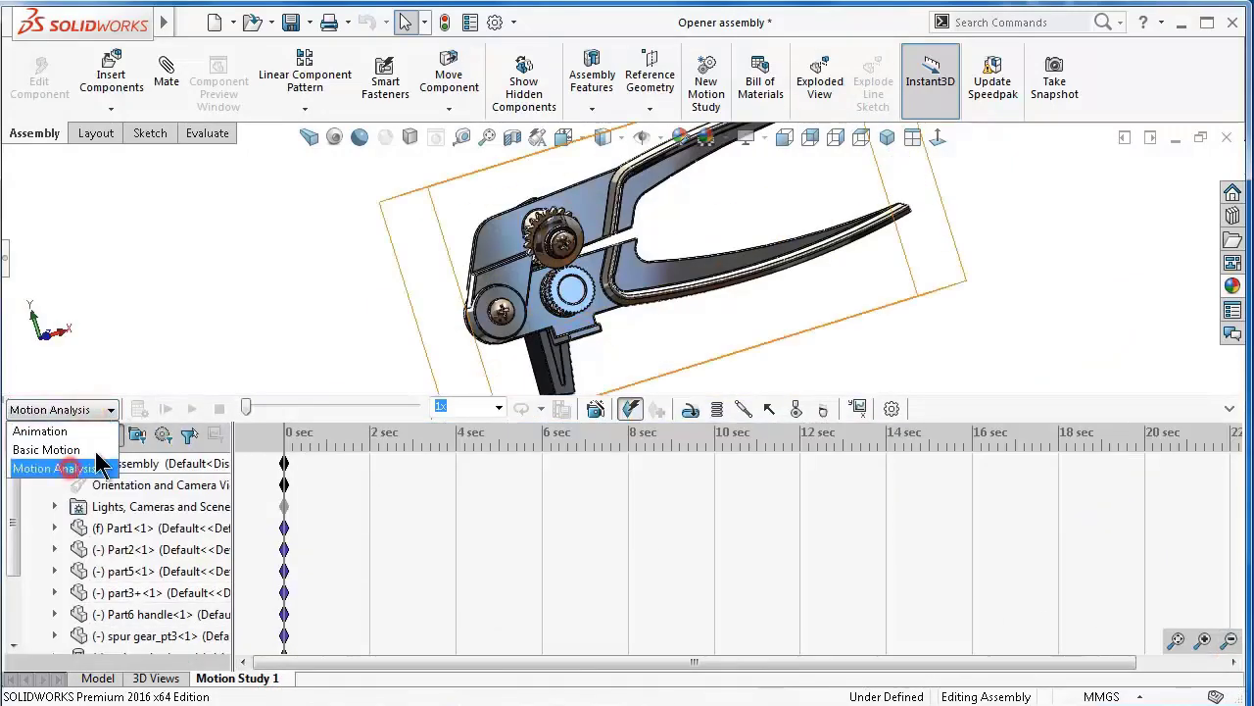
click(73, 467)
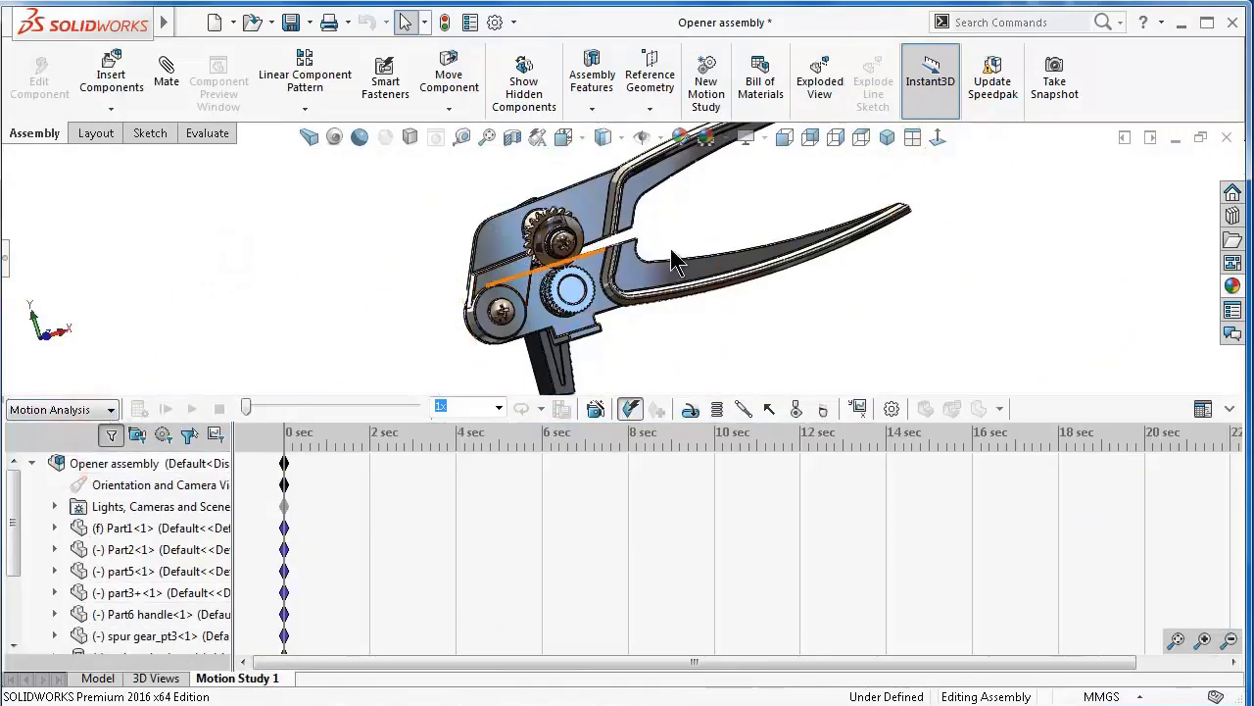
middle_drag(710, 278, 729, 305)
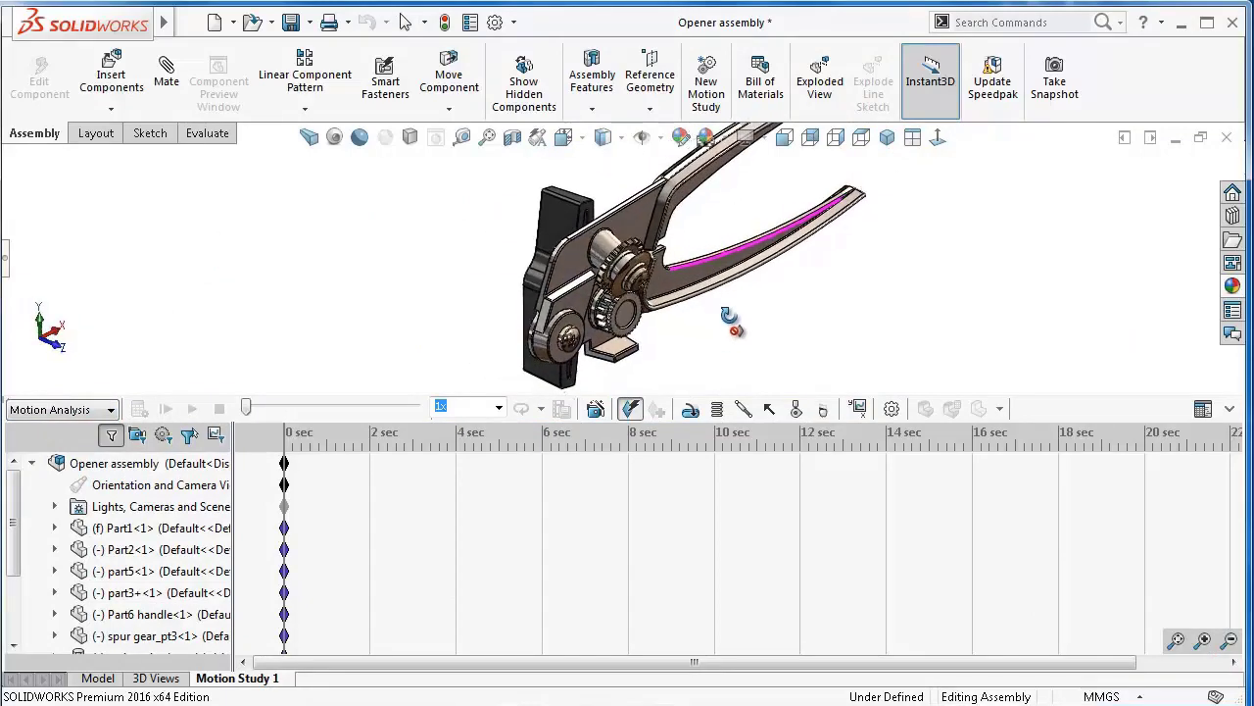
scroll(733, 307, down, 2)
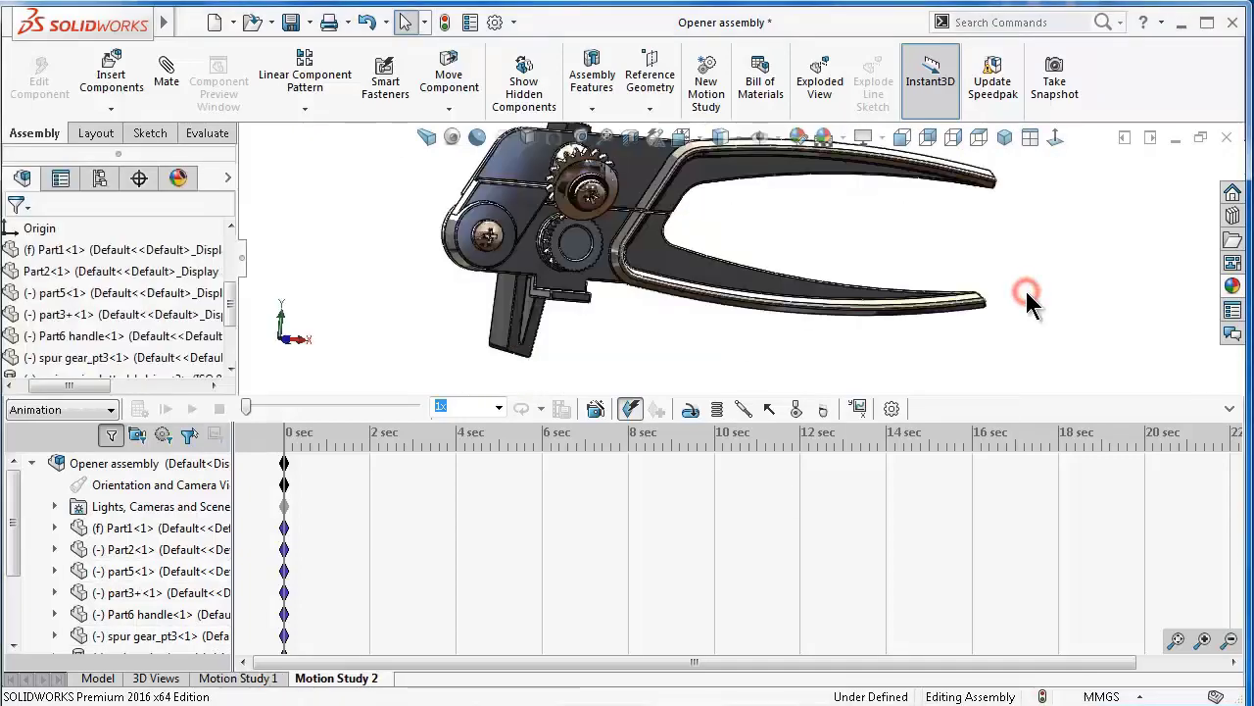
scroll(887, 264, down, 1)
mouse_move(887, 265)
middle_down()
mouse_move(714, 302)
mouse_move(632, 247)
mouse_move(748, 261)
mouse_move(735, 324)
mouse_move(745, 387)
mouse_move(784, 284)
middle_up()
click(632, 247)
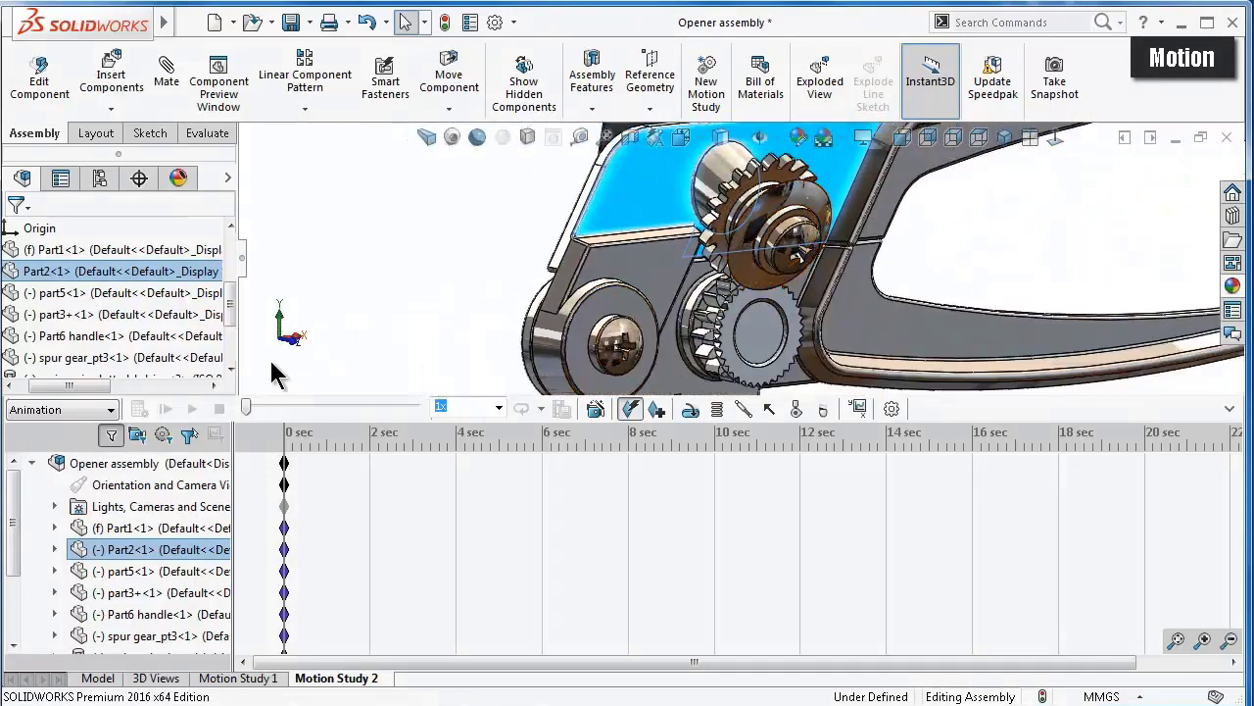
click(83, 468)
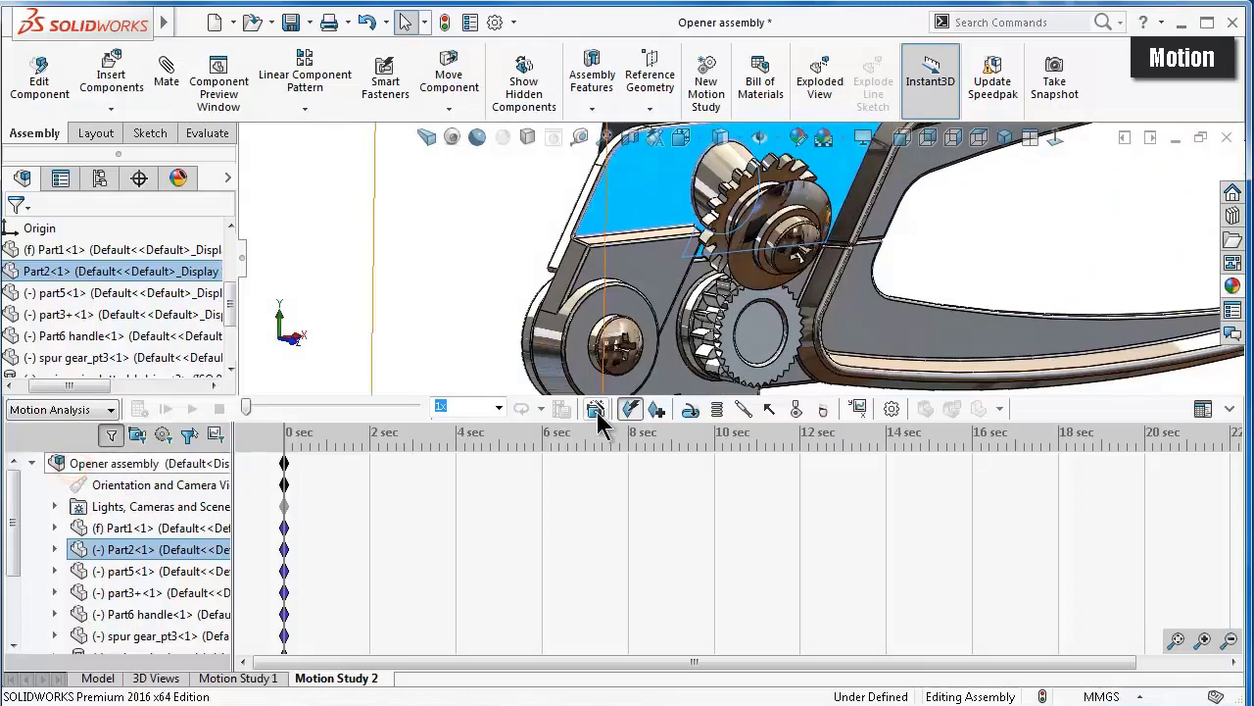
click(689, 408)
- Add RotaryMotor3 at constant 100 RPM on the black key's cylindrical shaft
mouse_move(637, 411)
middle_down()
mouse_move(537, 348)
mouse_move(576, 287)
mouse_move(627, 324)
mouse_move(359, 308)
middle_up()
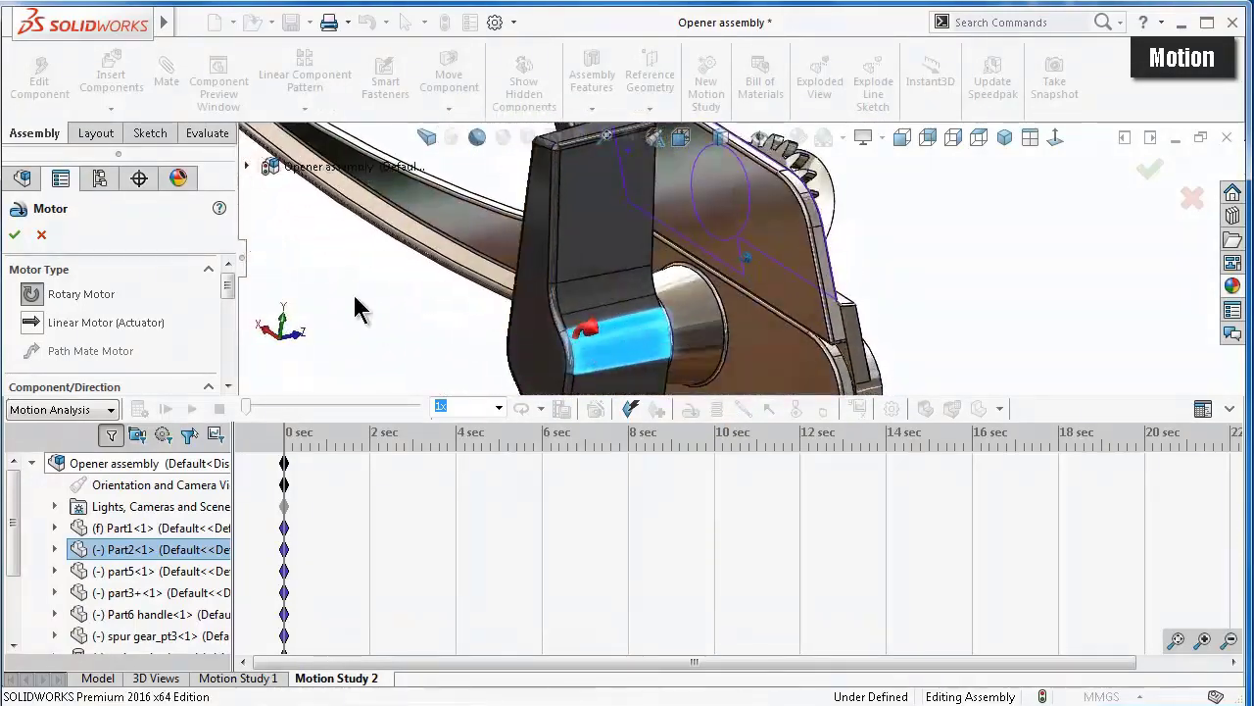
drag(230, 299, 230, 336)
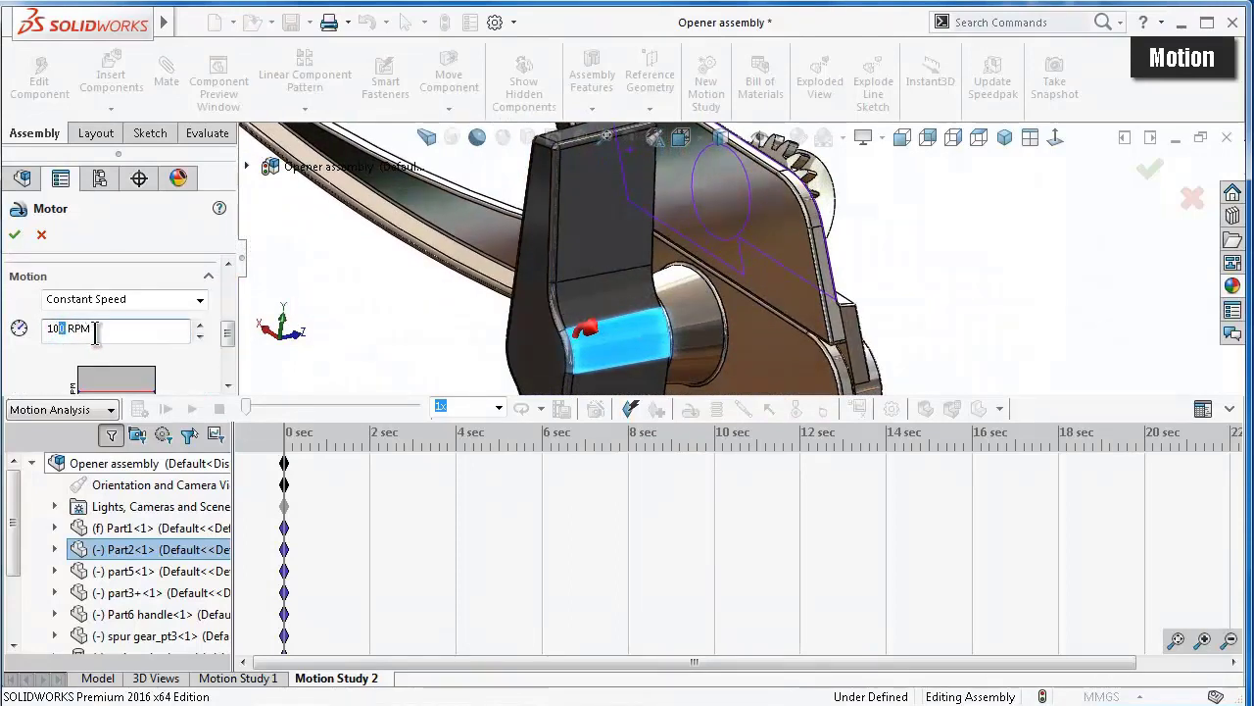
click(17, 236)
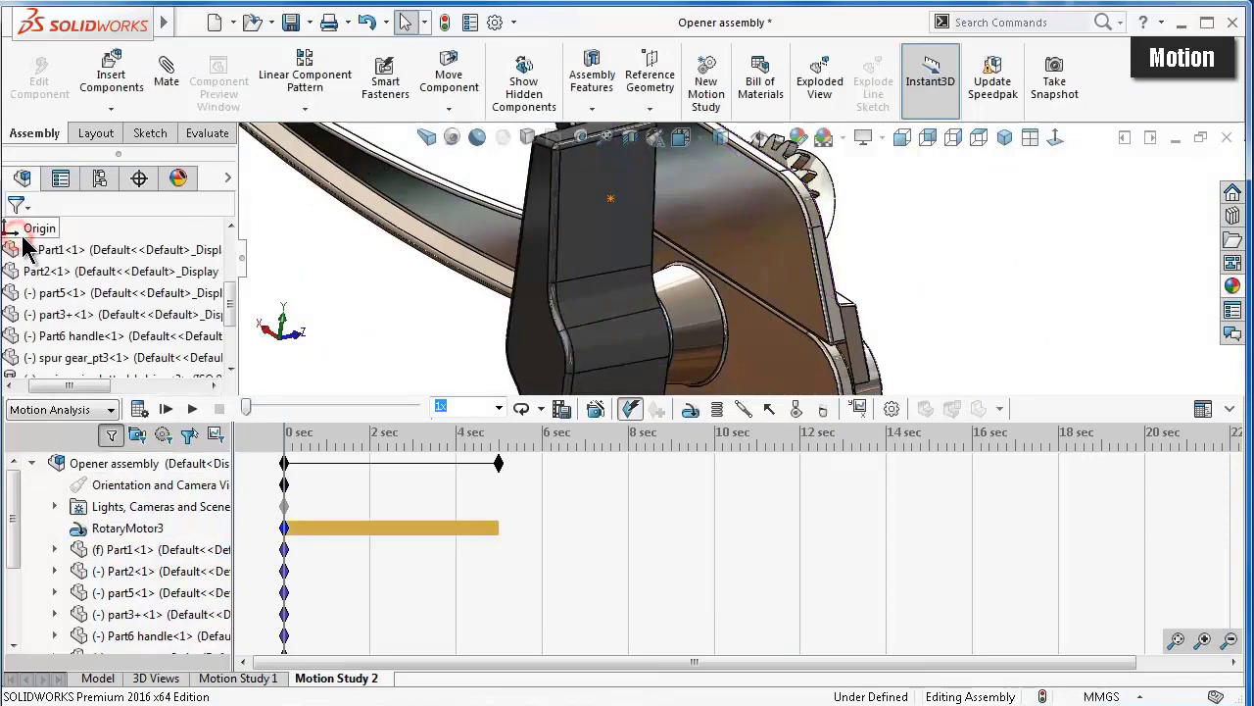
scroll(813, 385, up, 2)
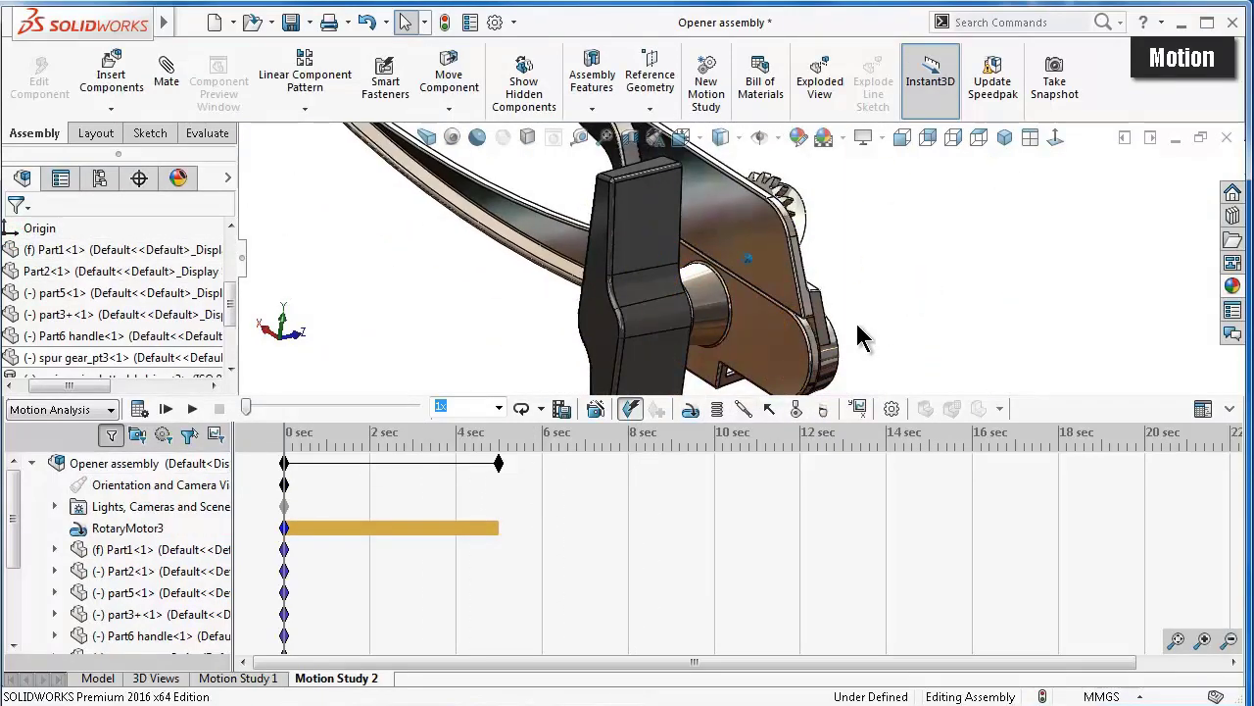
key(Left)
key(Left)
key(Left)
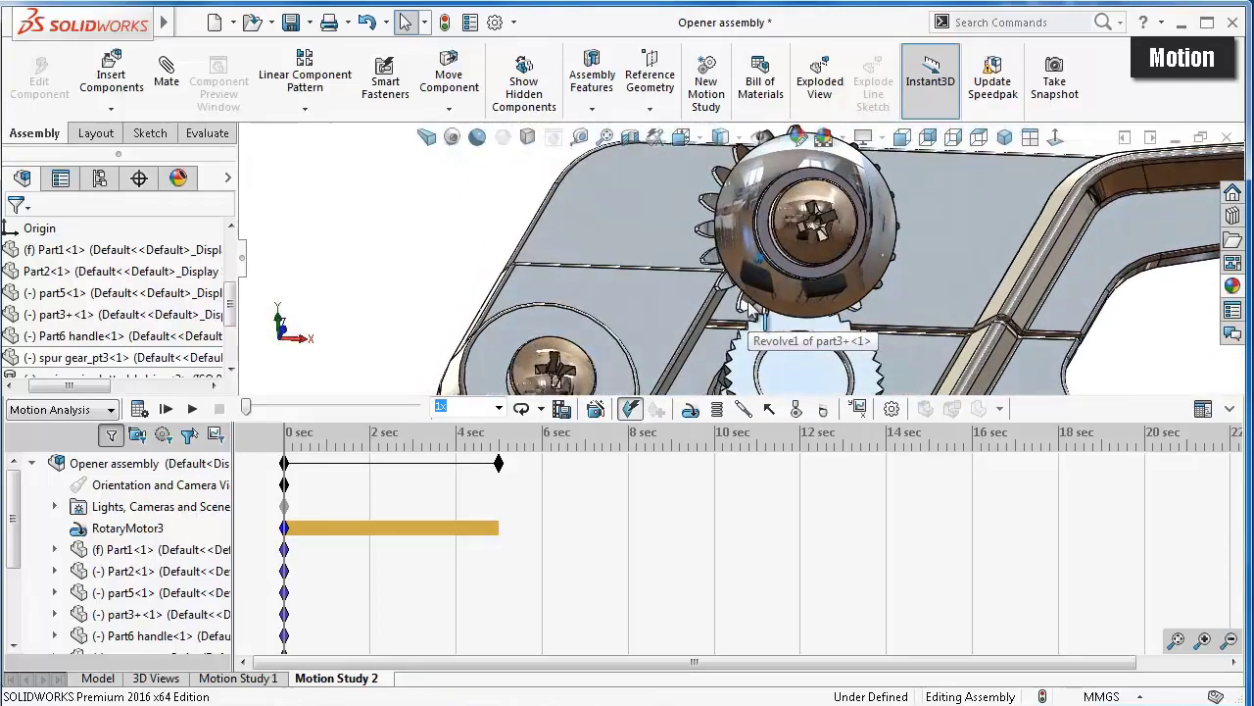
- Add Solid Body Contact3 between the lower and upper spur gears and calculate the study
click(795, 410)
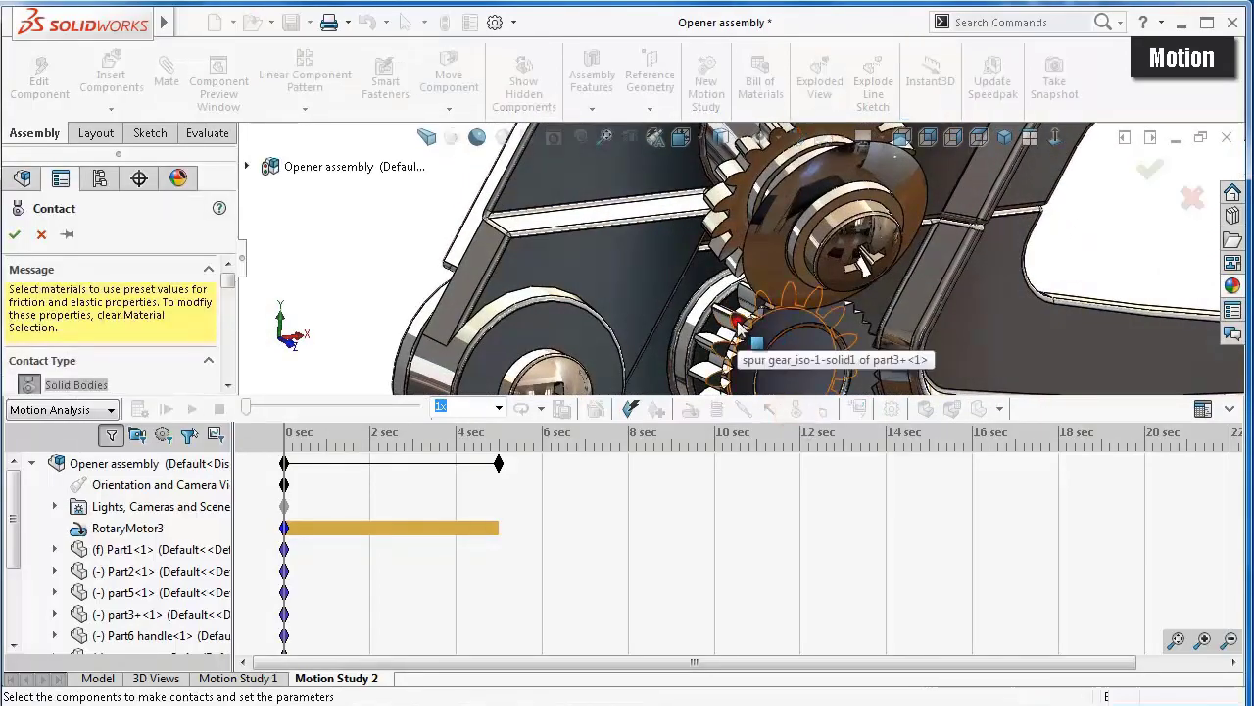
click(742, 325)
click(767, 263)
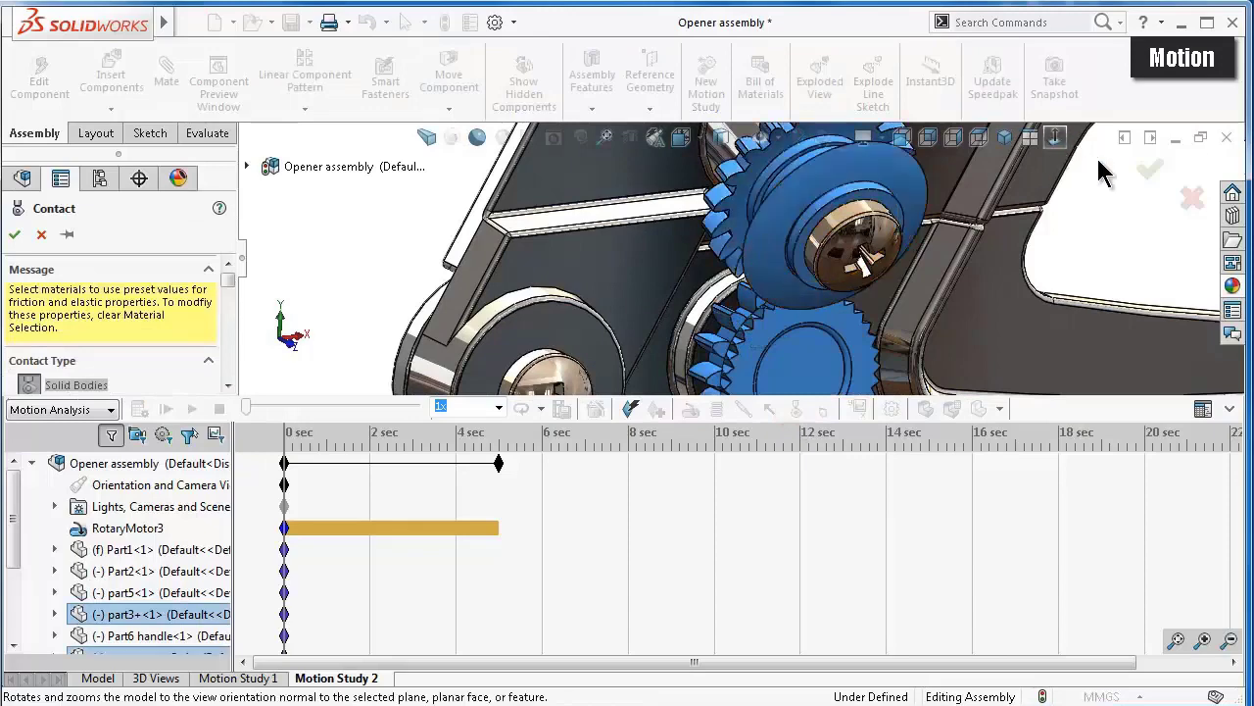
click(1152, 170)
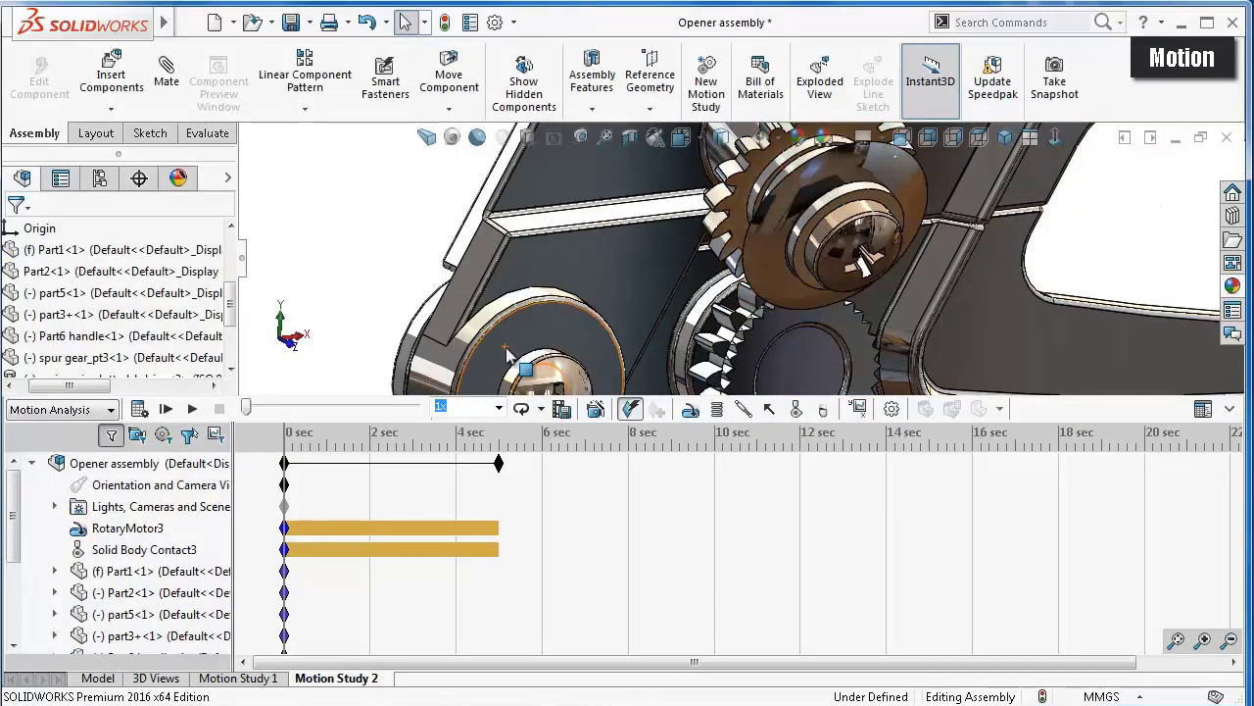
click(143, 406)
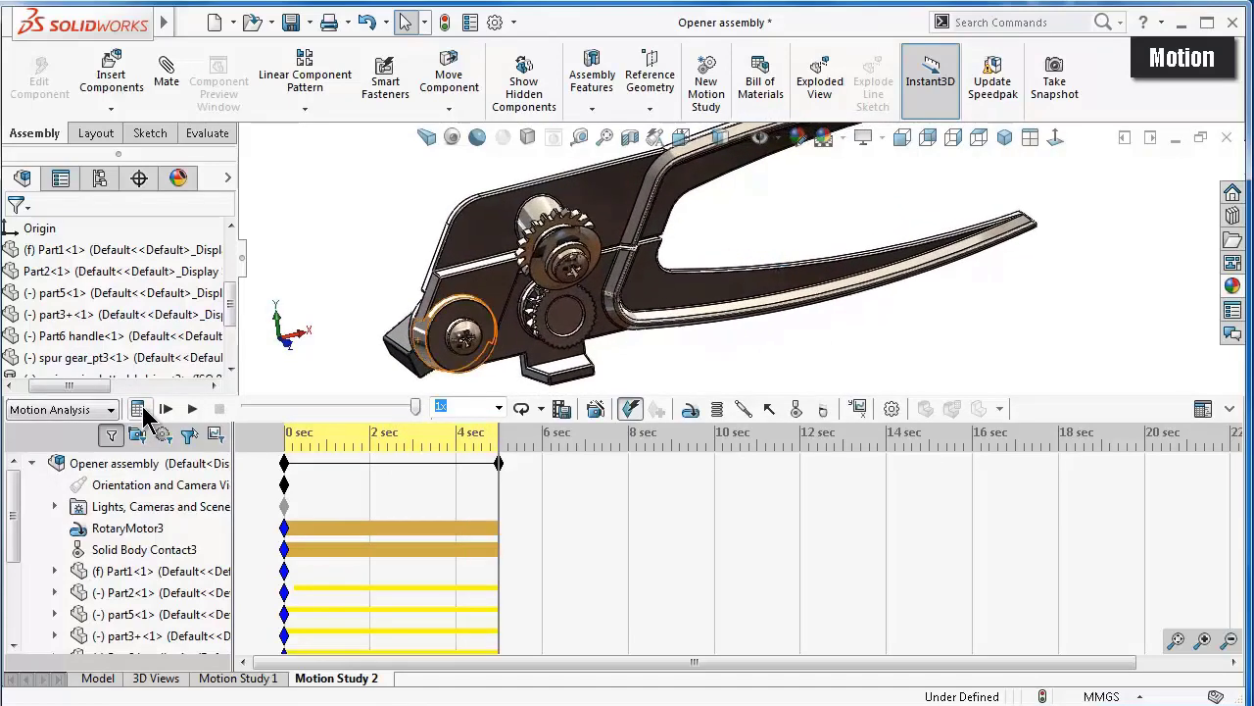
- Move Motion Study 2's end key from 4 to 12 seconds and recalculate the motion
drag(497, 464, 517, 469)
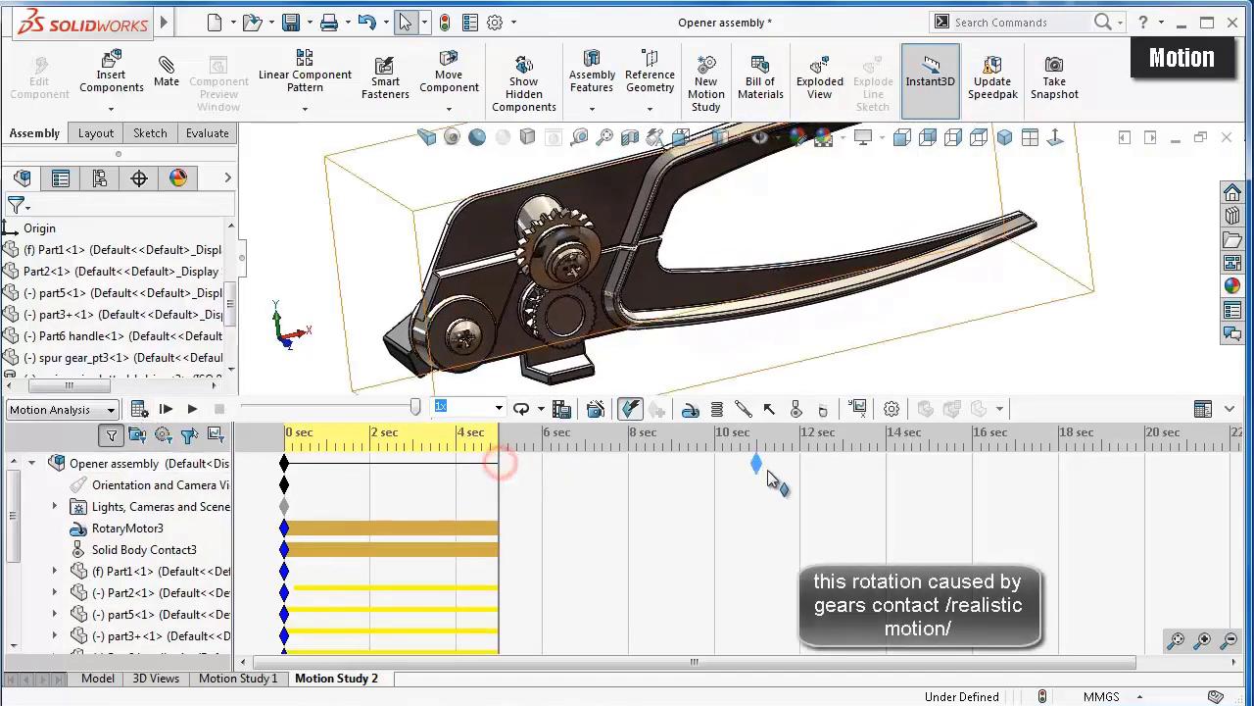
drag(812, 472, 810, 467)
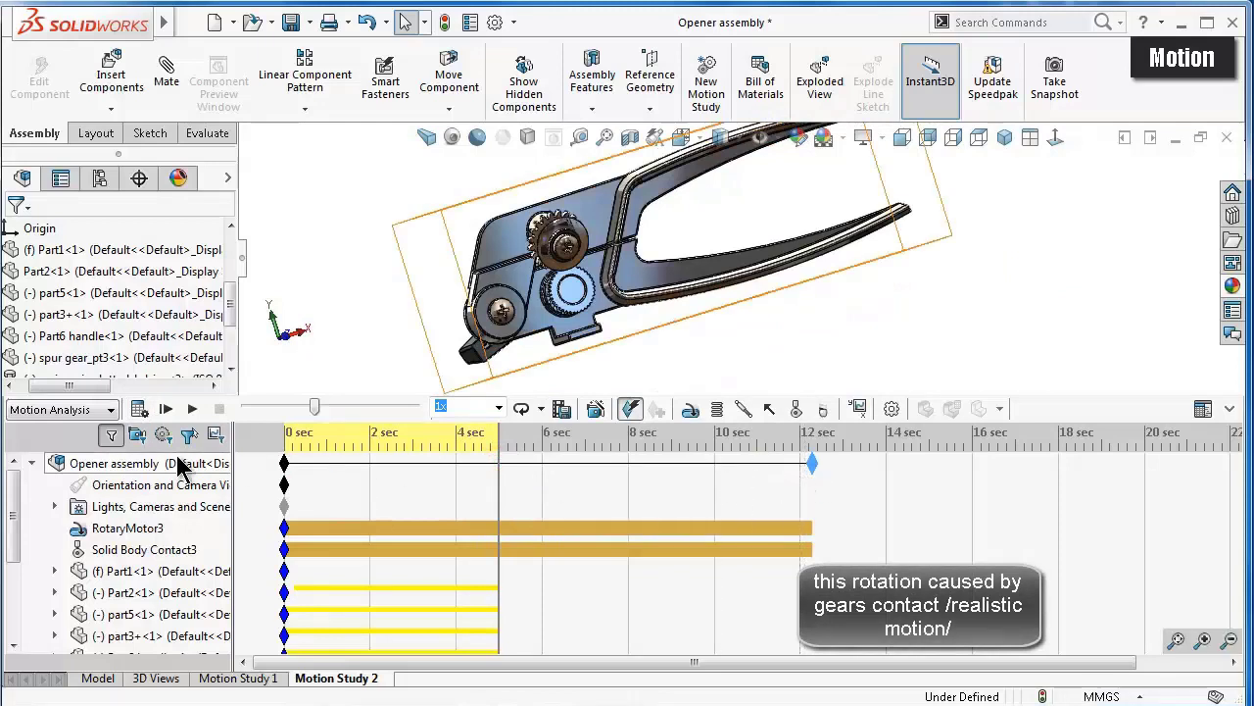
click(139, 410)
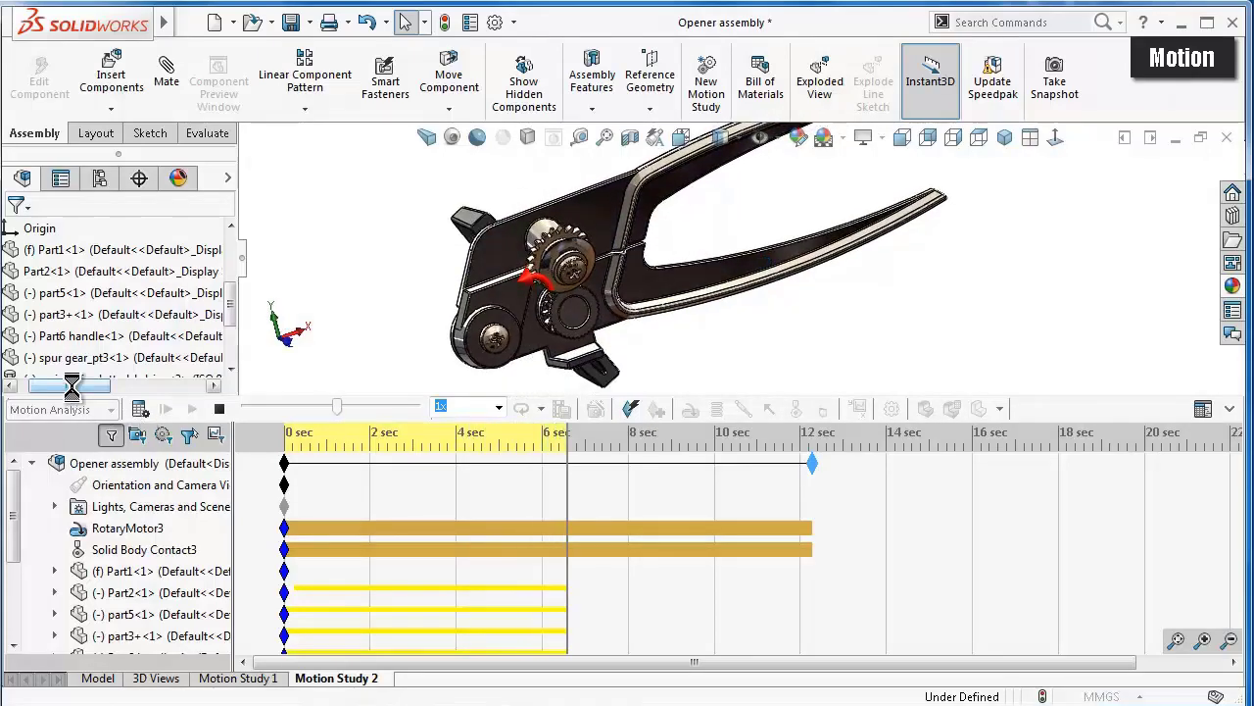
scroll(72, 386, down, 1)
scroll(71, 385, down, 1)
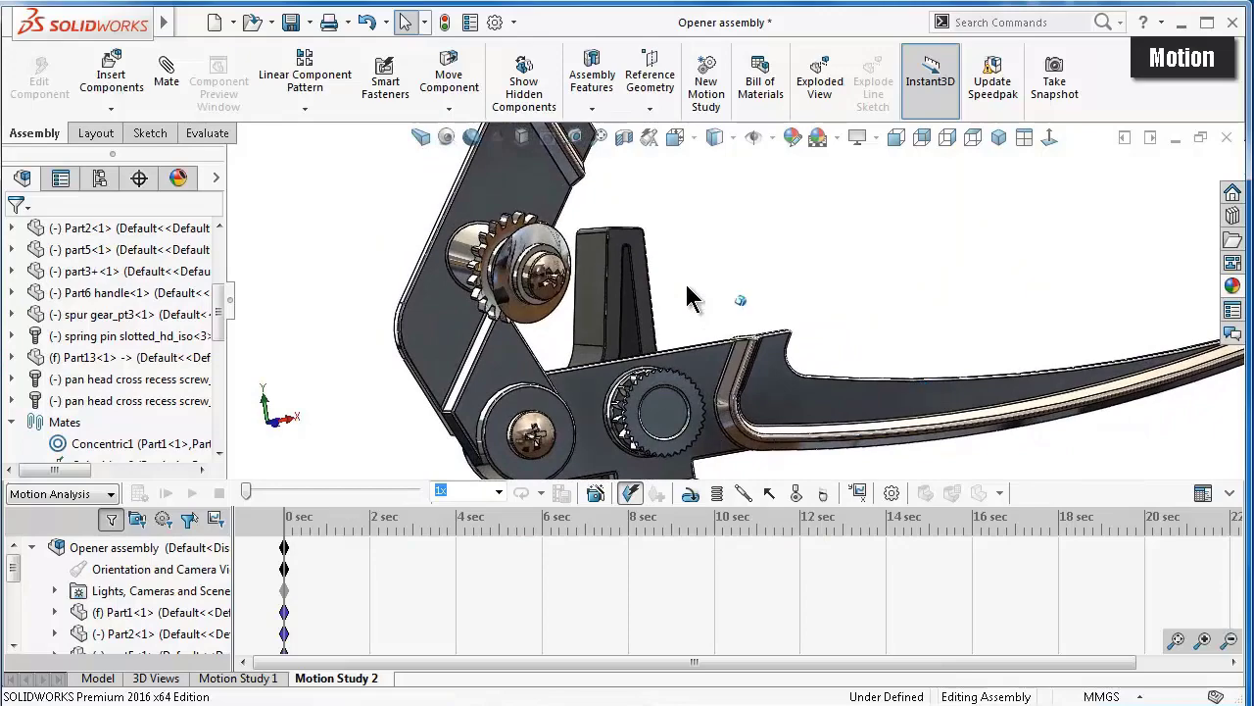
- Add RotaryMotor13 on the Part6 handle's pivot face at a constant 10 RPM
click(686, 485)
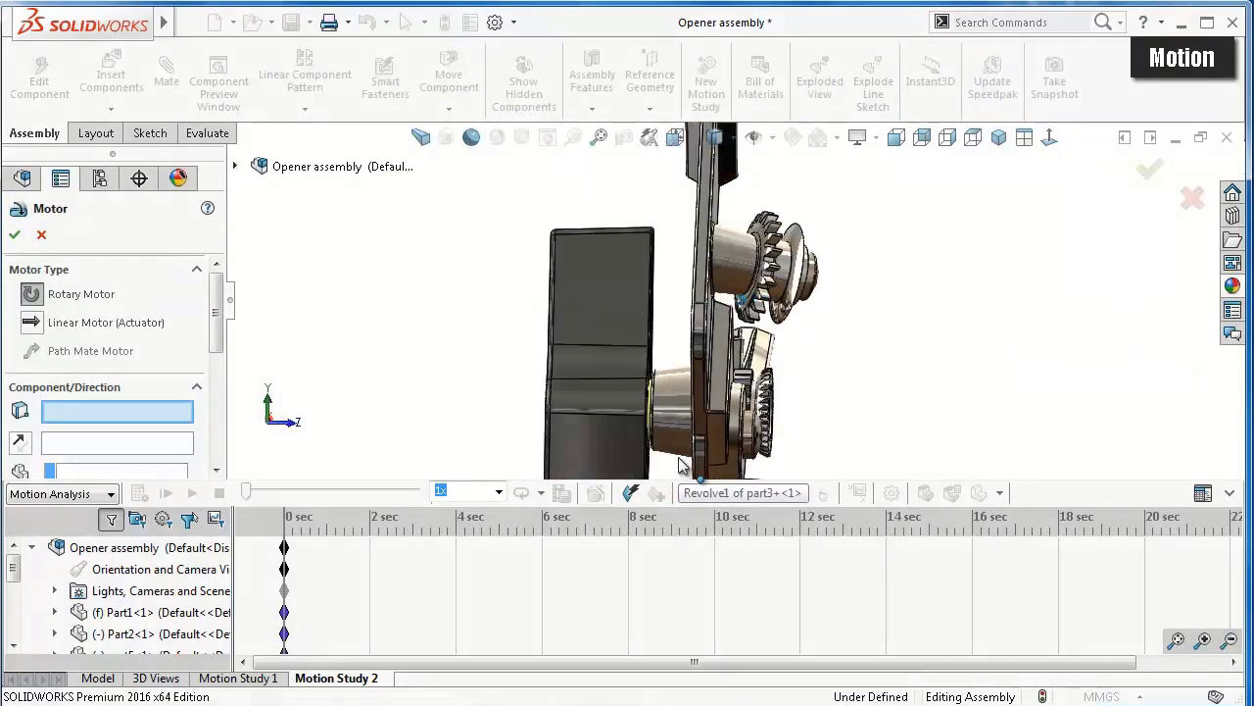
click(699, 404)
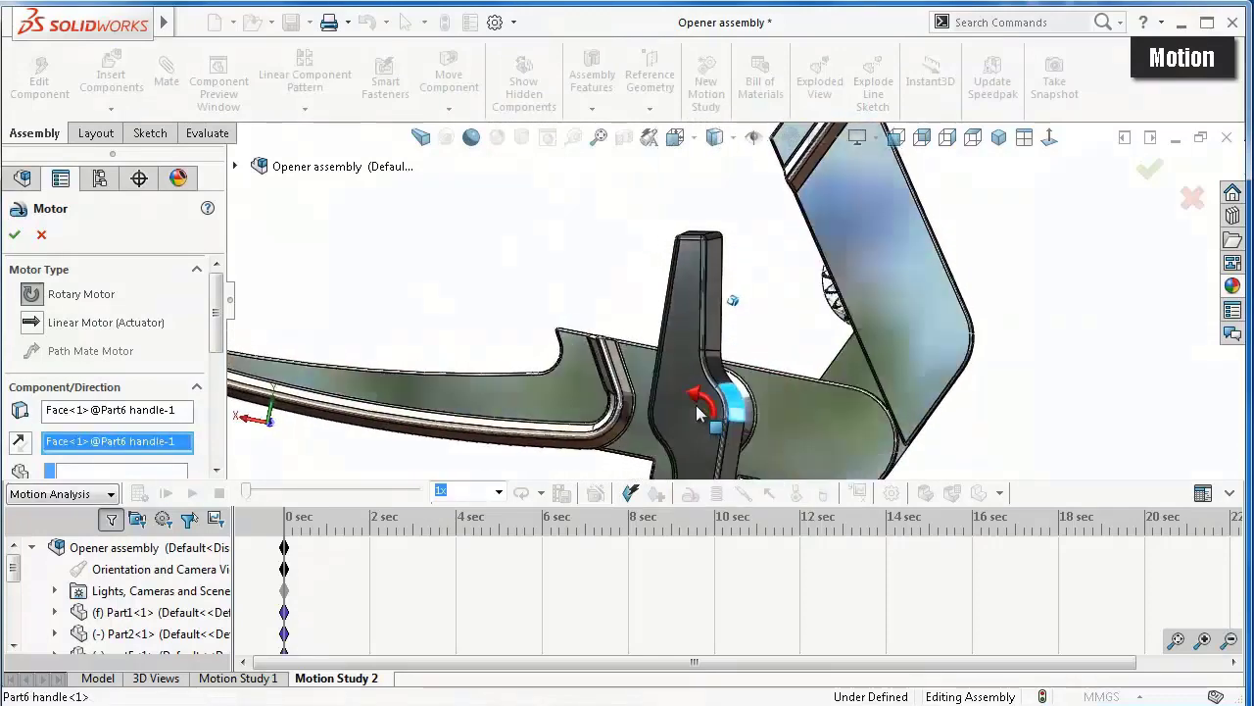
drag(220, 333, 228, 378)
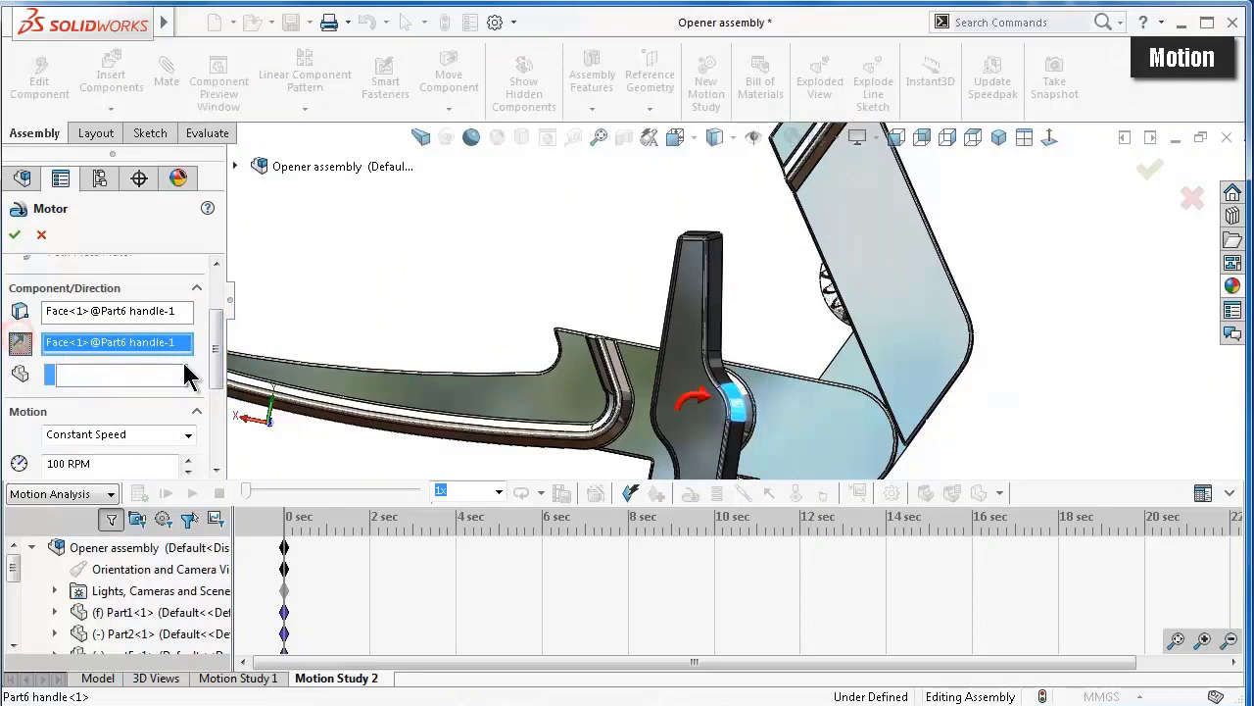
drag(221, 365, 217, 387)
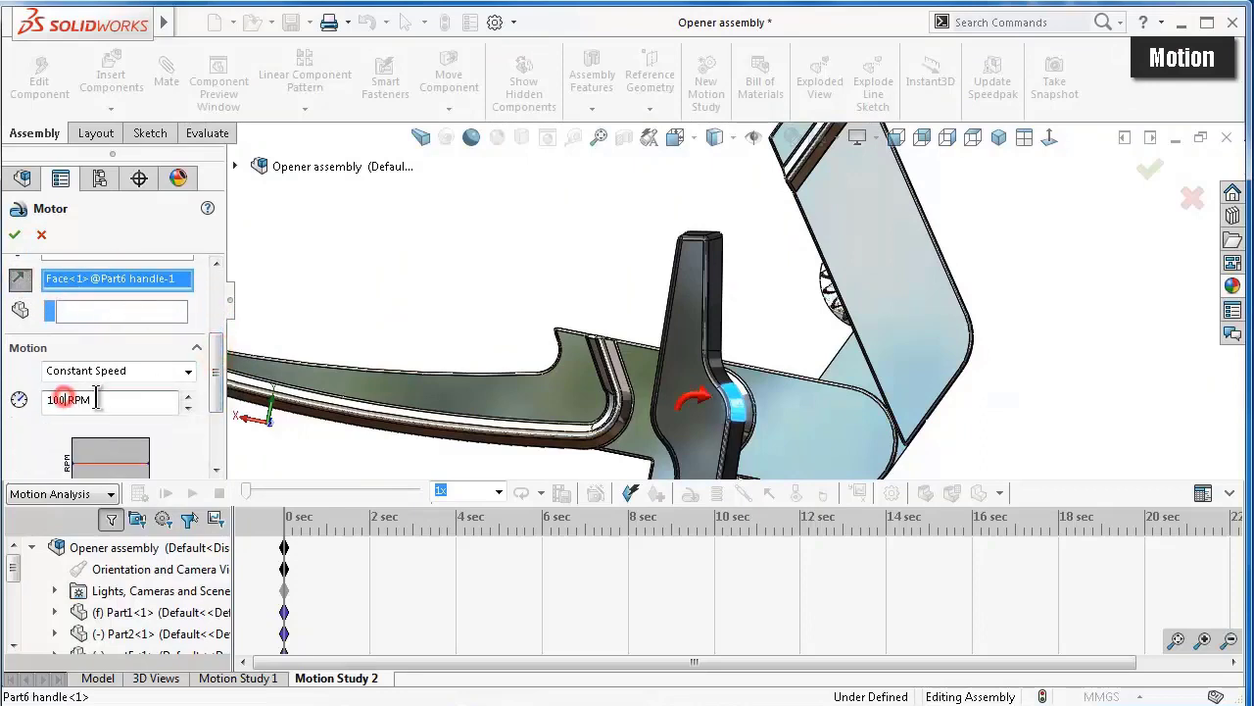
click(17, 236)
middle_drag(592, 366, 602, 370)
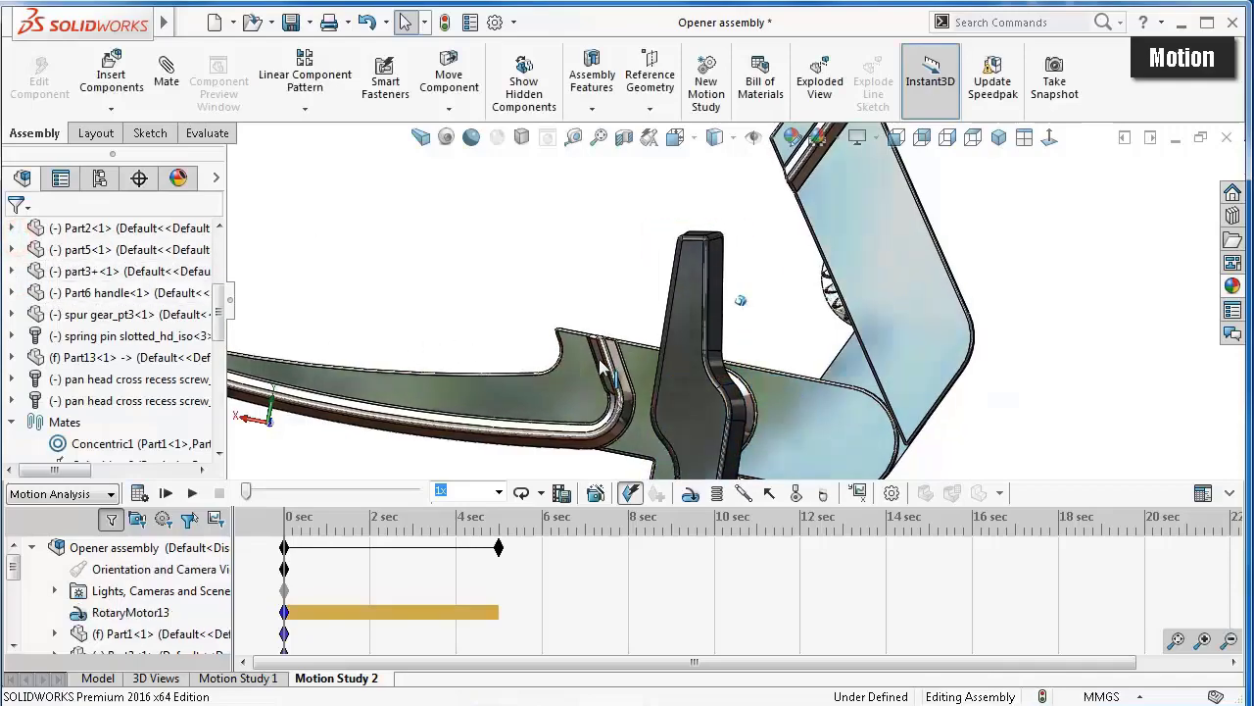
key(Left)
key(Left)
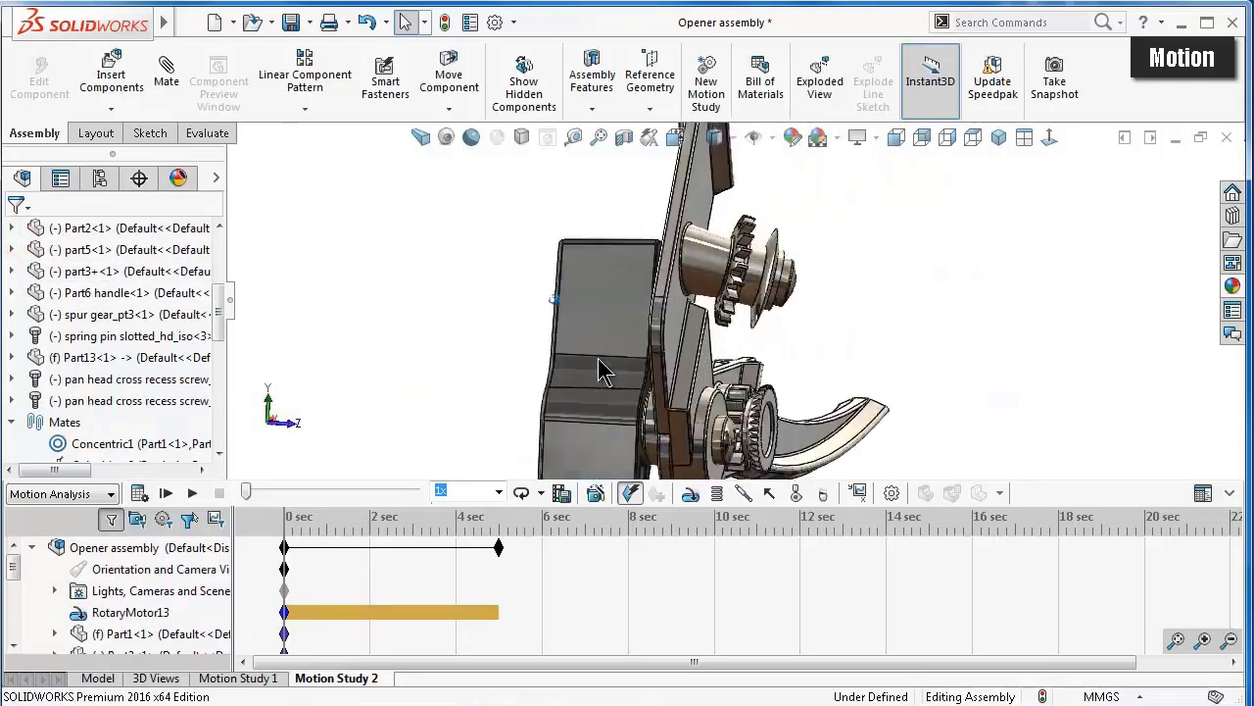
key(Left)
key(Left)
key(Left)
key(Left)
key(Left)
key(Left)
key(Left)
key(Left)
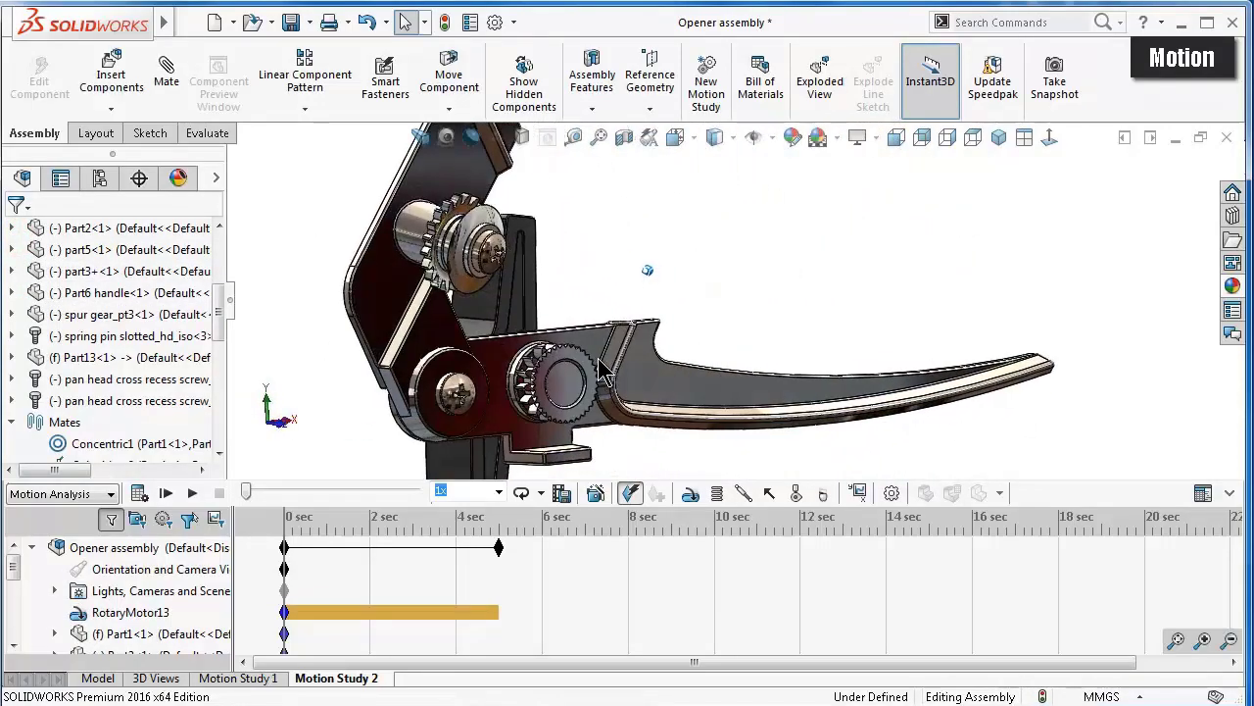
key(Left)
key(Left)
key(Left)
key(Left)
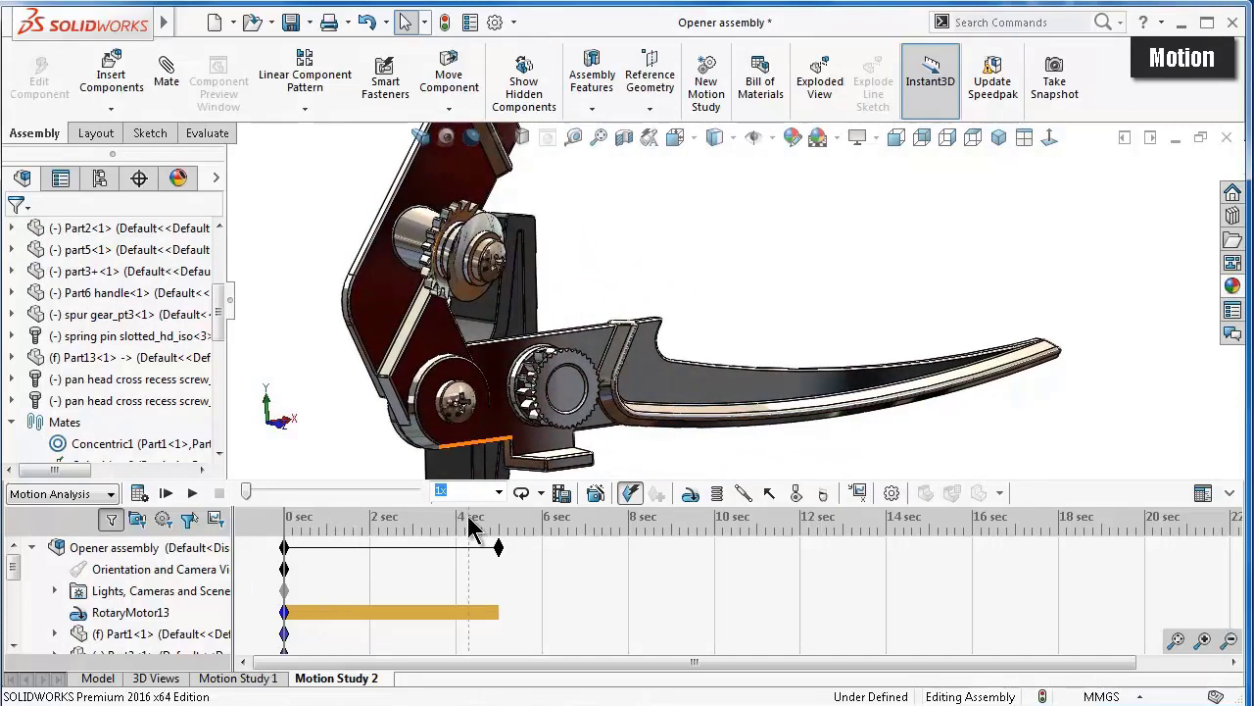
key(Left)
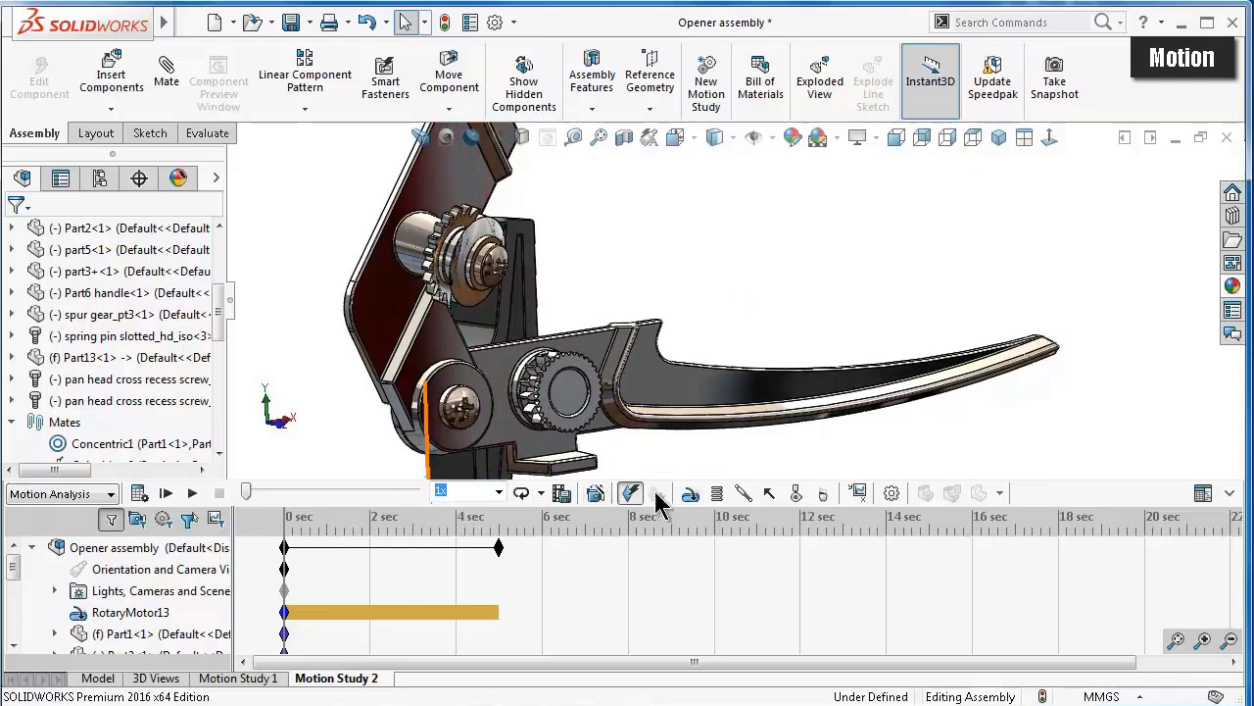
- Add RotaryMotor14 on Part2's circular edge at a constant 2 RPM
click(690, 495)
middle_drag(664, 487, 544, 392)
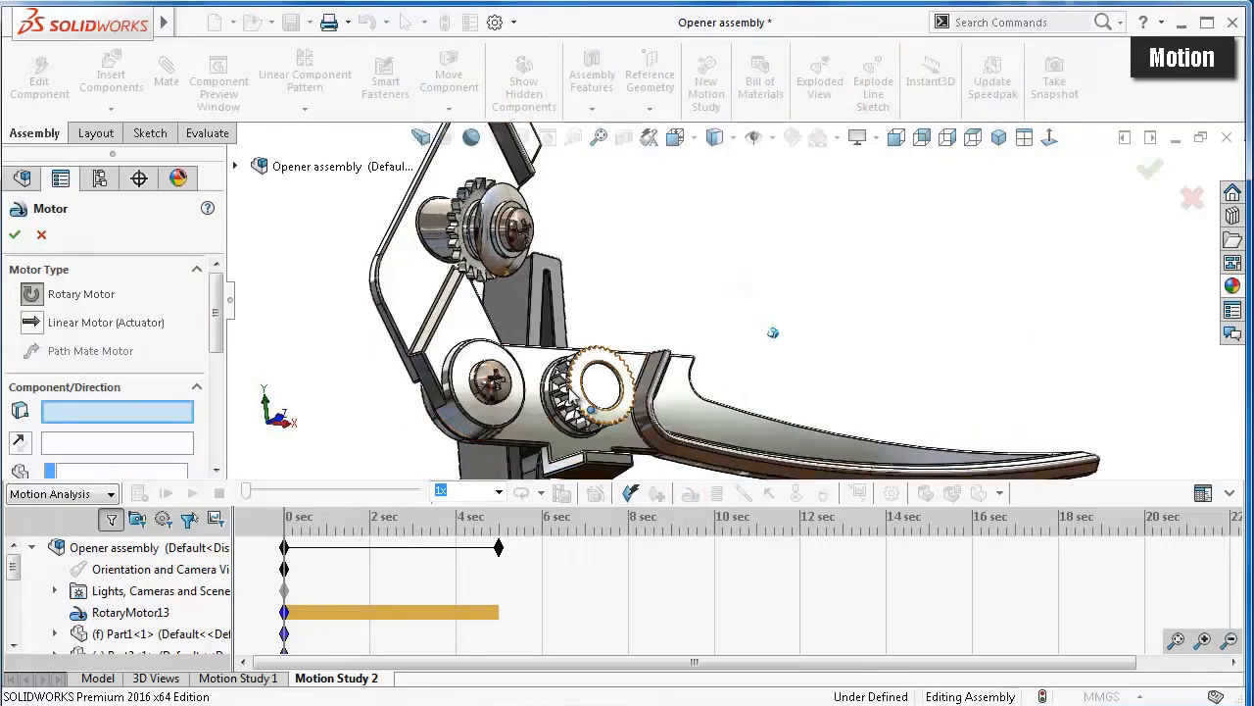
scroll(544, 392, down, 3)
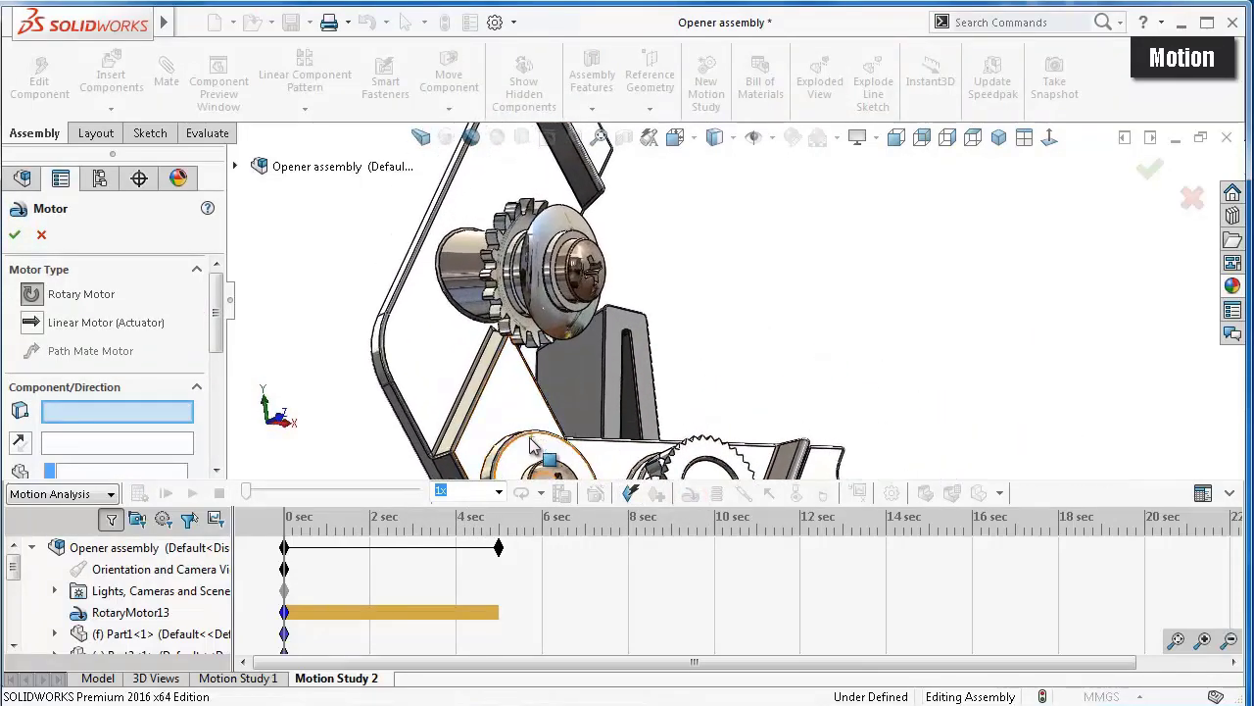
middle_drag(529, 445, 529, 400)
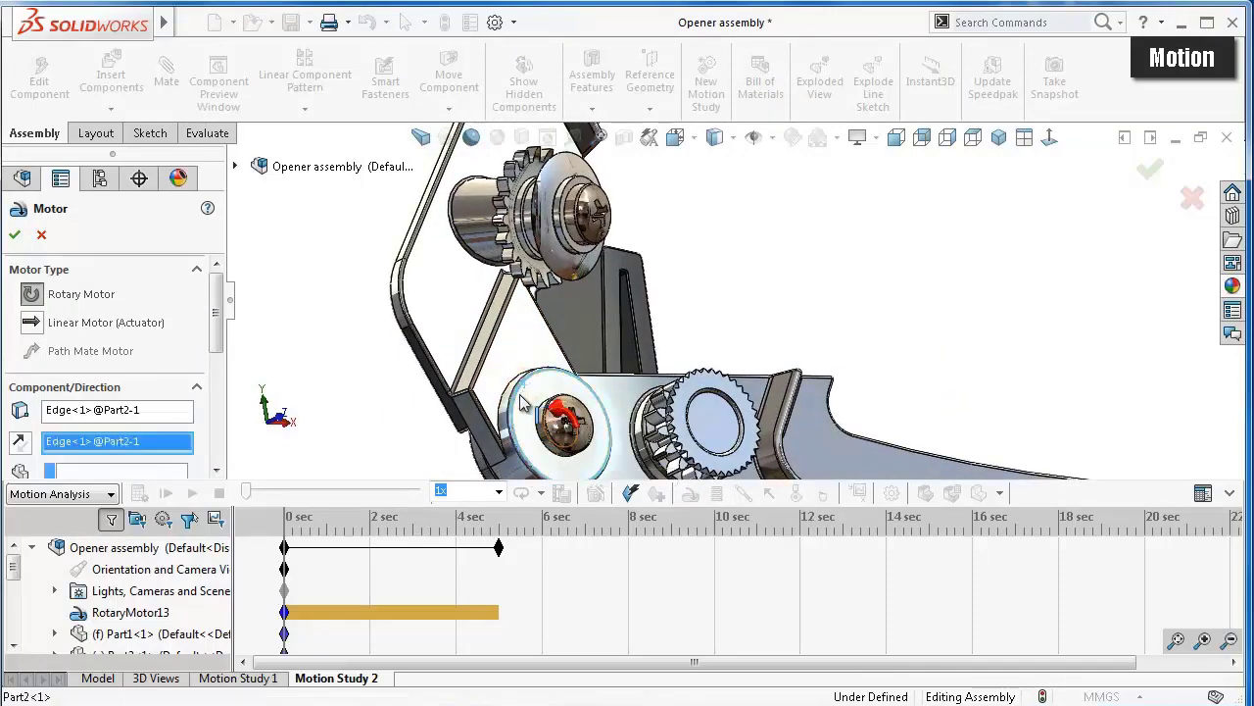
drag(220, 406, 221, 390)
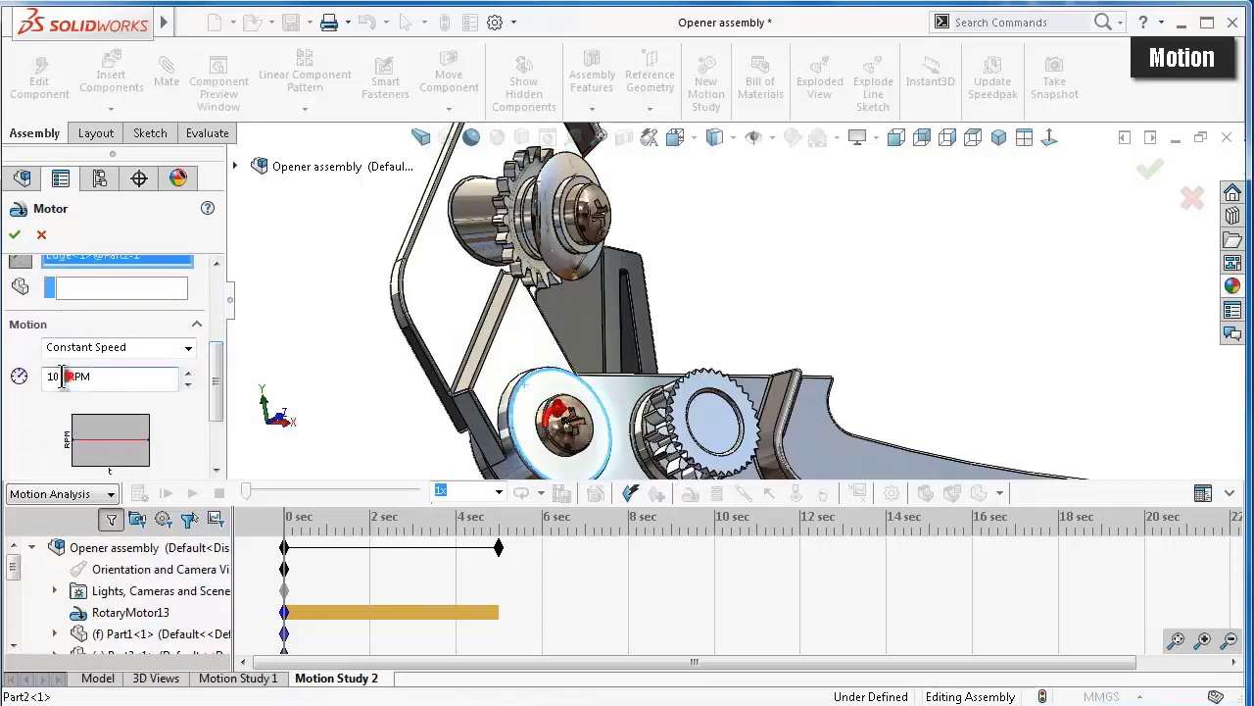
click(17, 236)
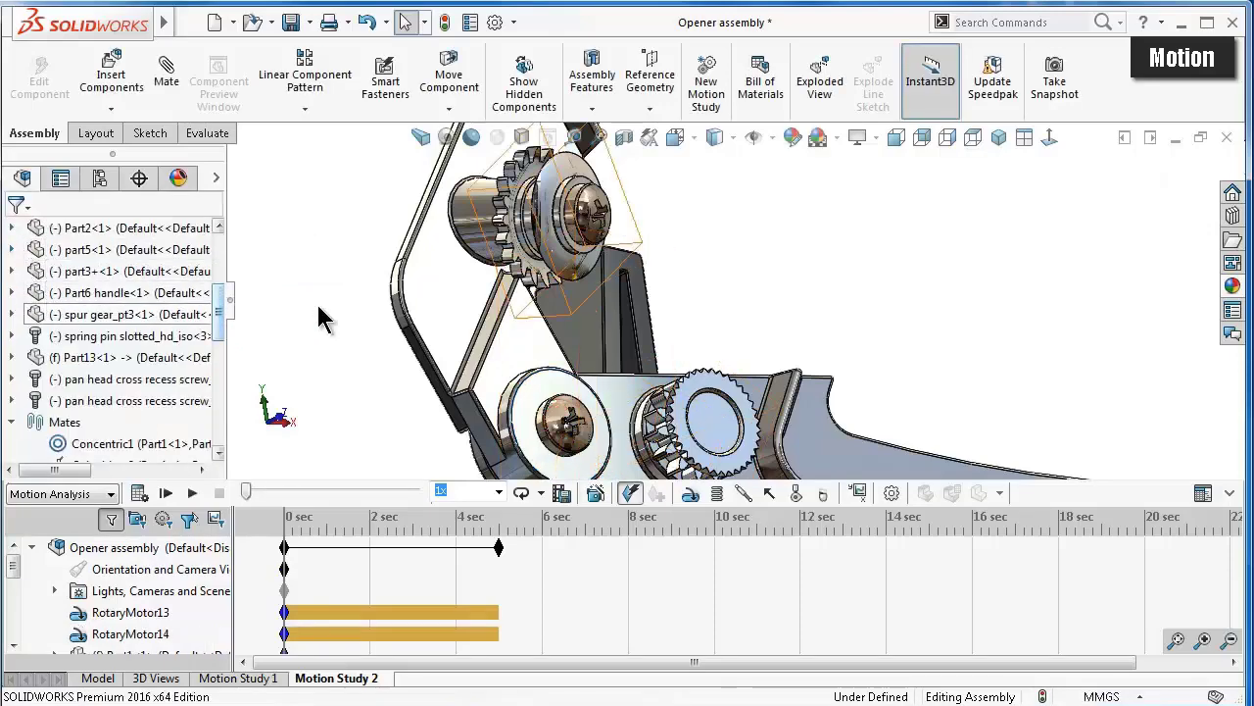
- Create a solid-body contact between the lever Part1 and gear Part2
middle_drag(371, 310, 702, 287)
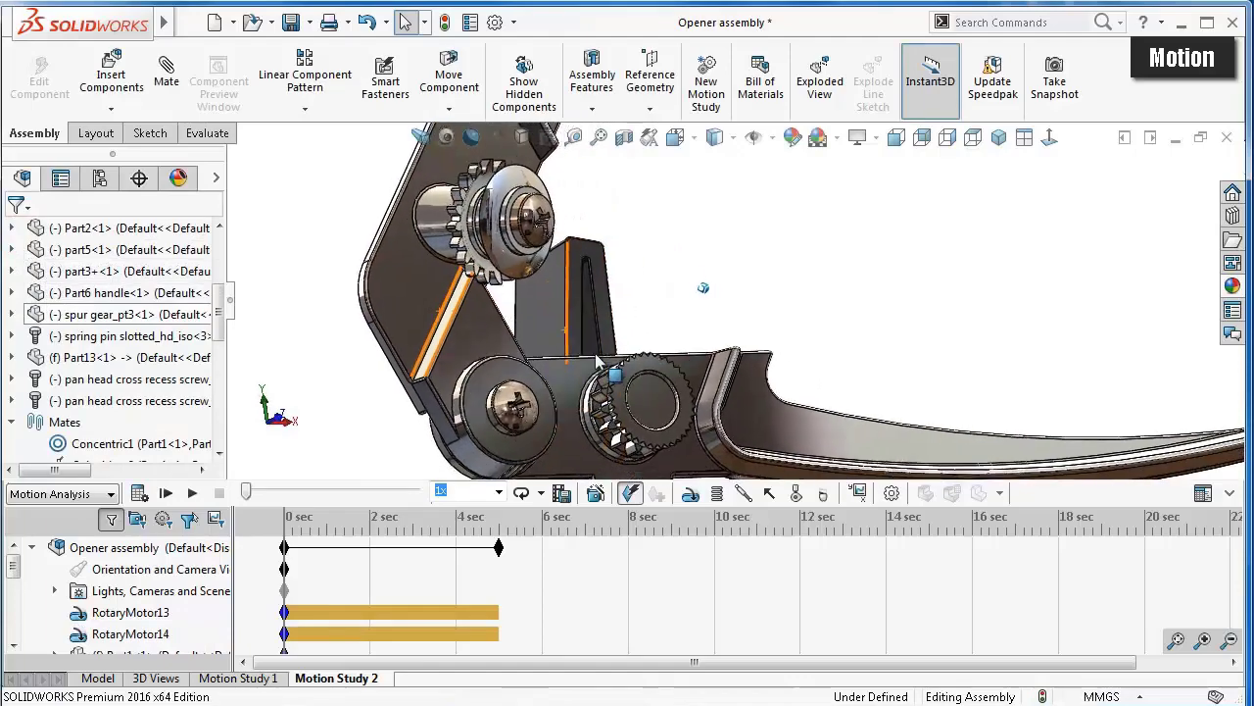
middle_drag(597, 362, 720, 417)
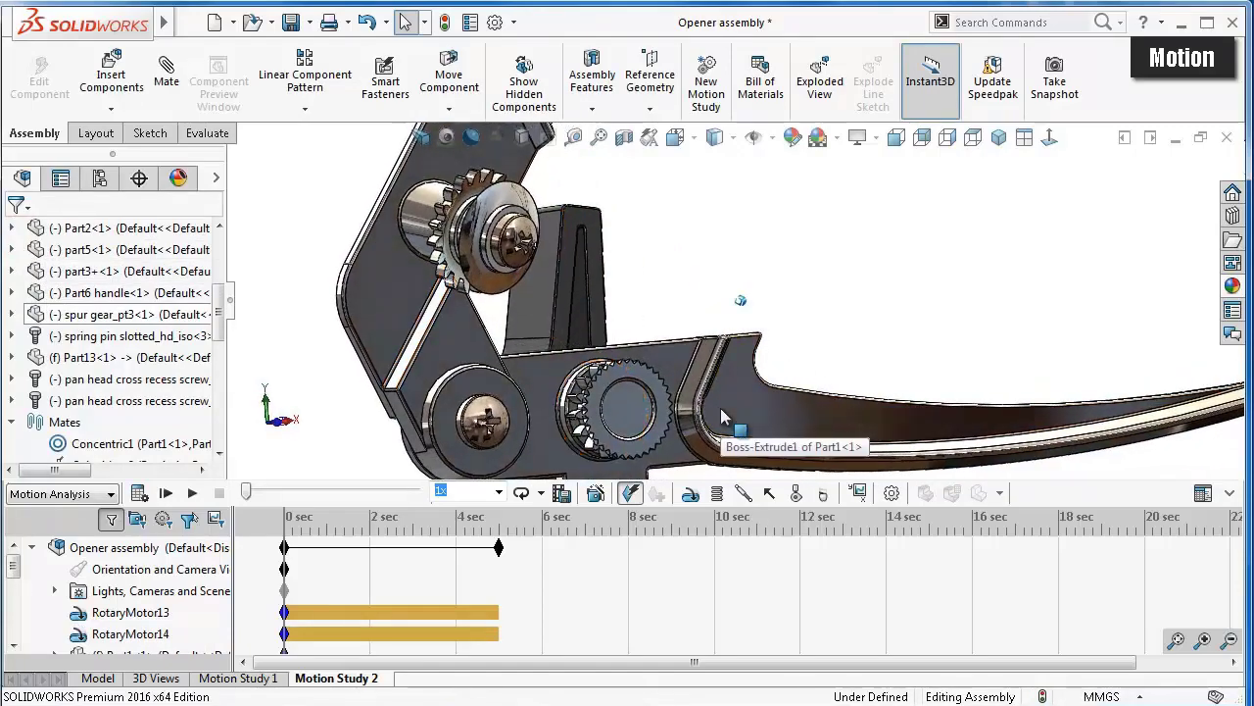
click(796, 494)
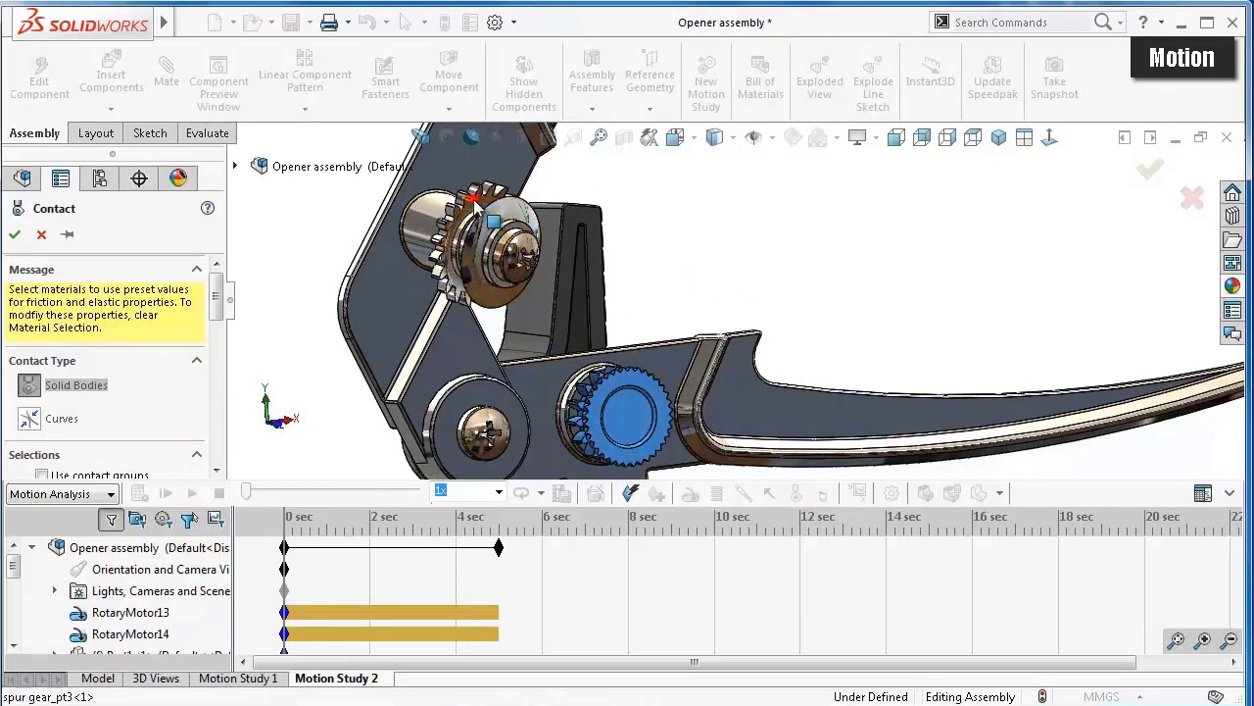
click(1145, 178)
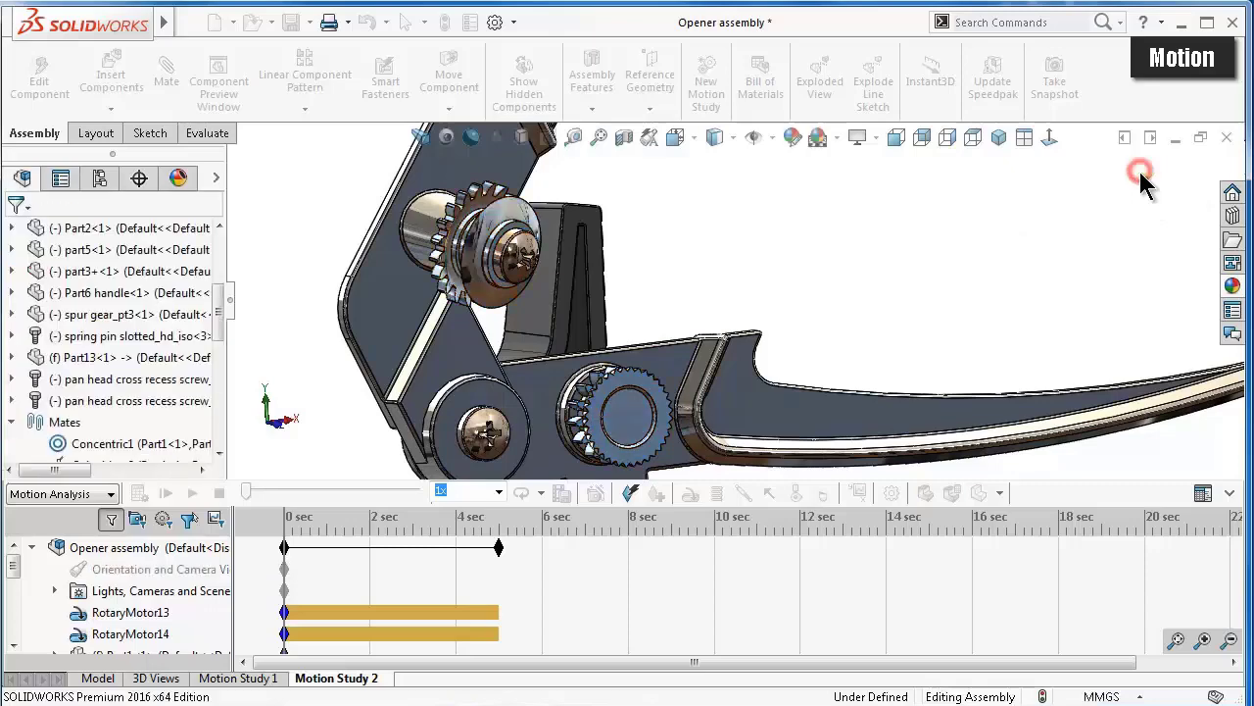
click(797, 494)
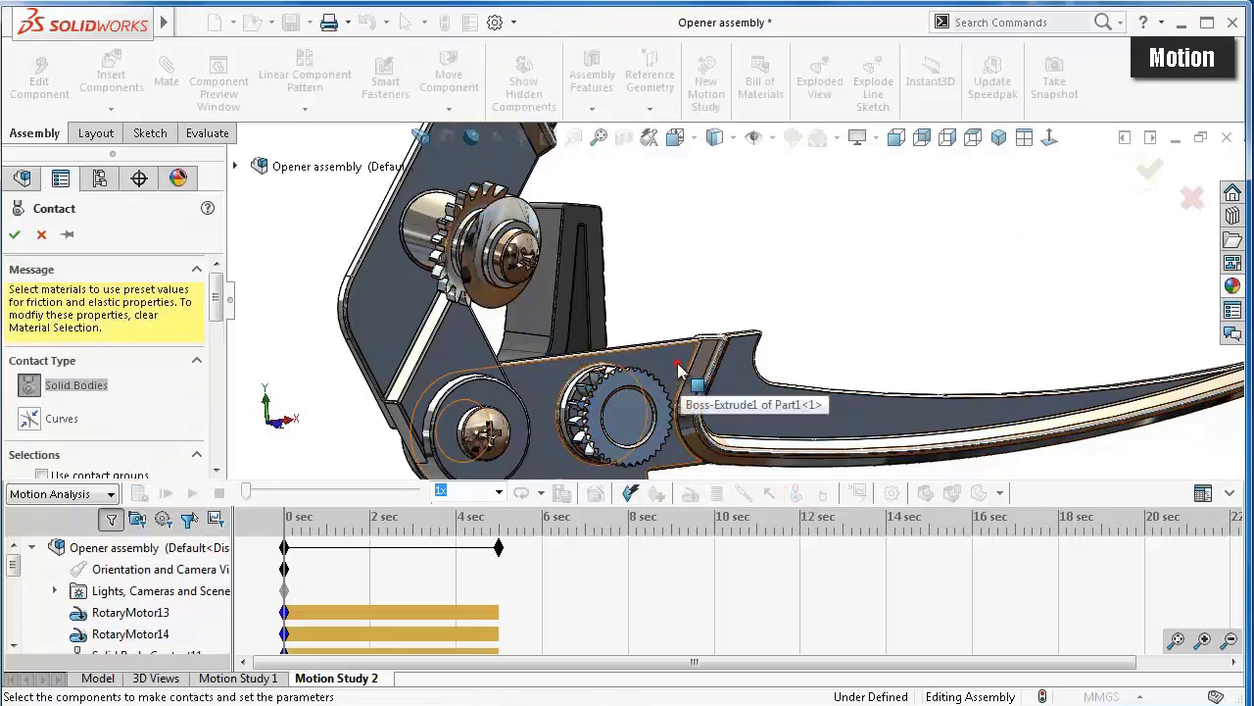
click(678, 365)
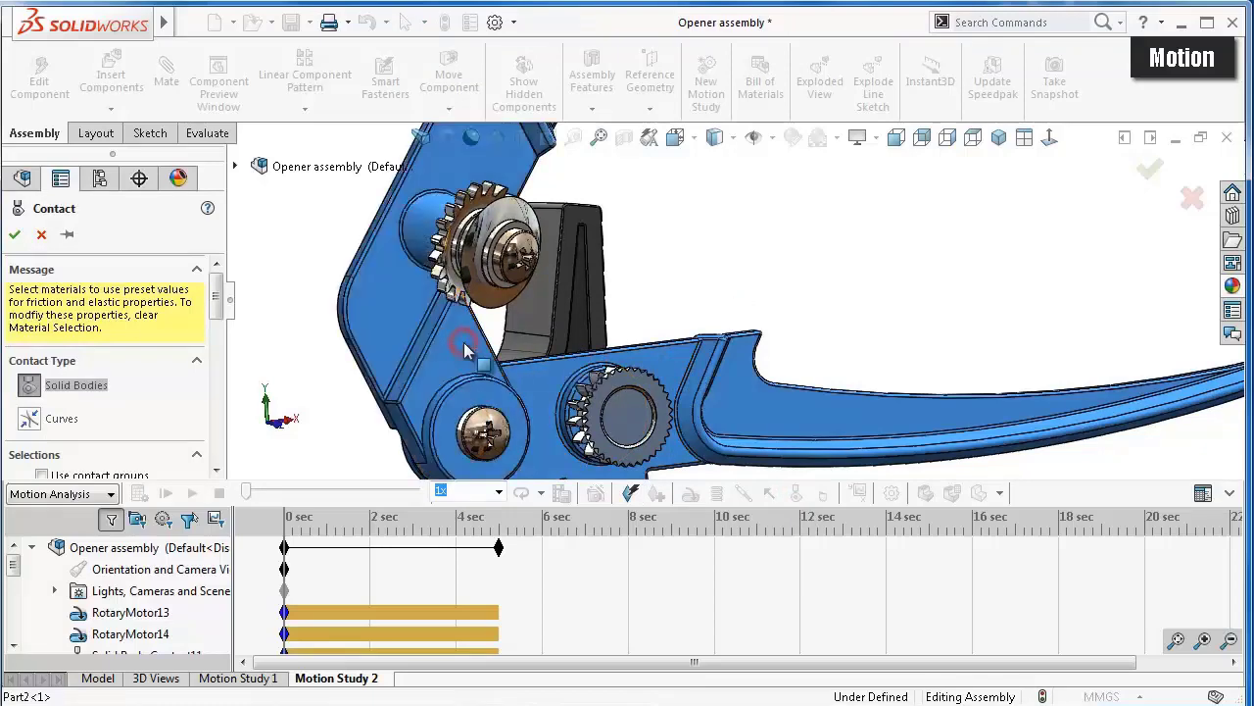
click(1149, 180)
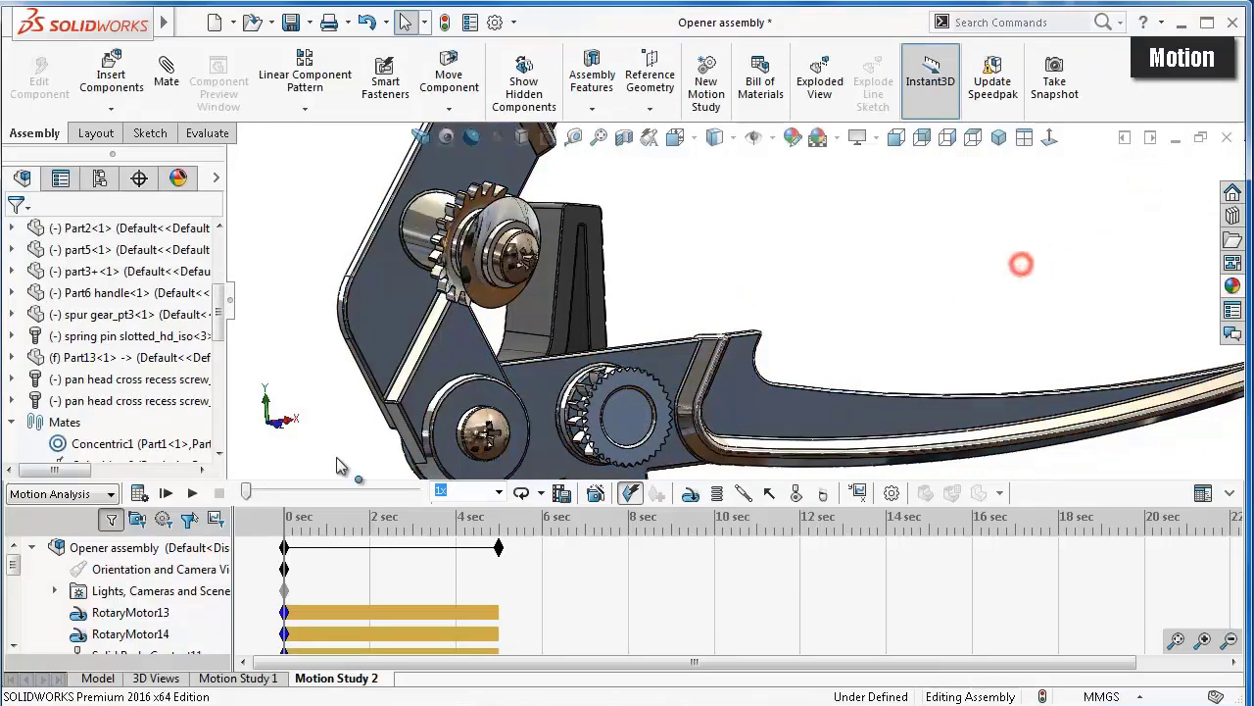
- Calculate Motion Study 2 and watch the gears and handle rotate together
click(141, 490)
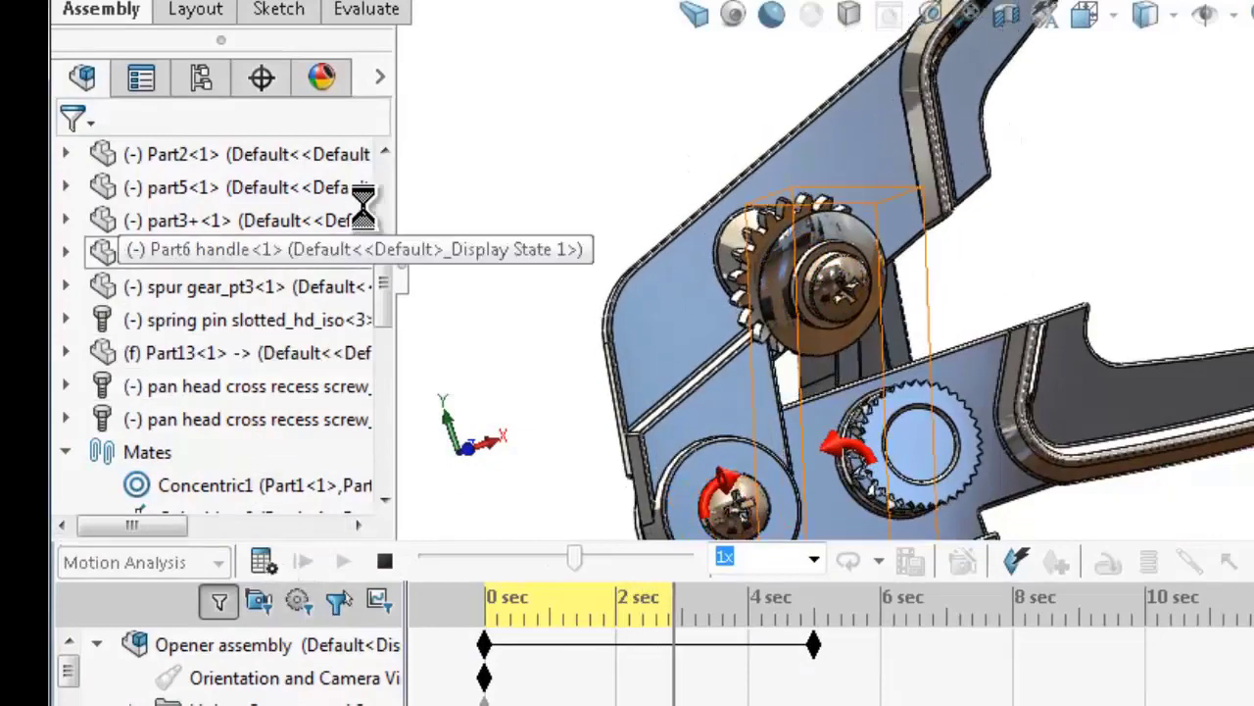
scroll(382, 186, down, 1)
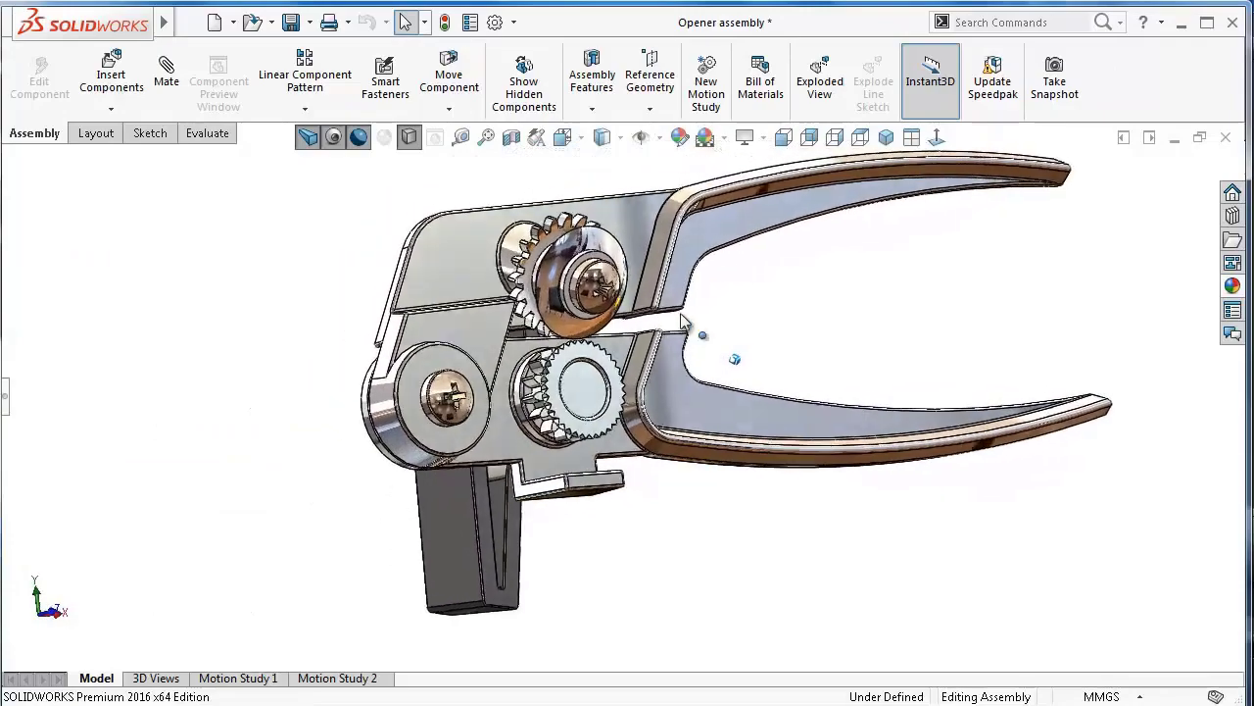
click(641, 221)
drag(641, 222, 648, 217)
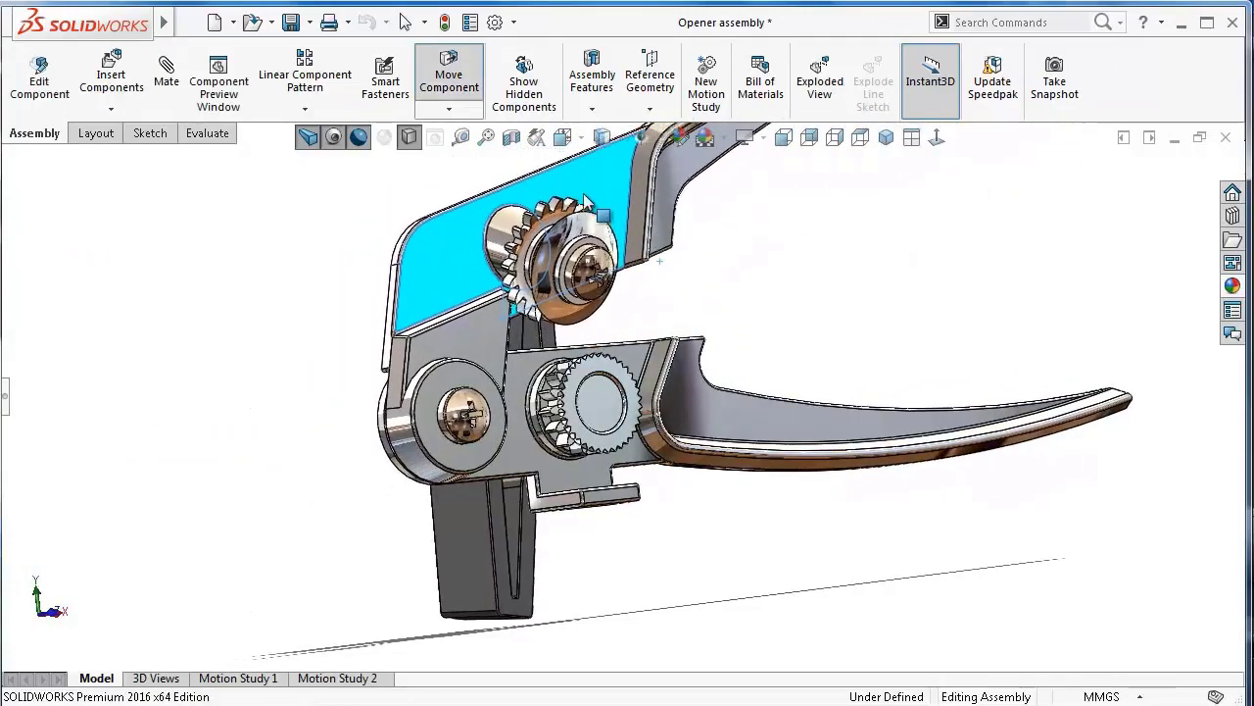
mouse_move(657, 226)
middle_down()
mouse_move(835, 561)
mouse_move(982, 459)
middle_up()
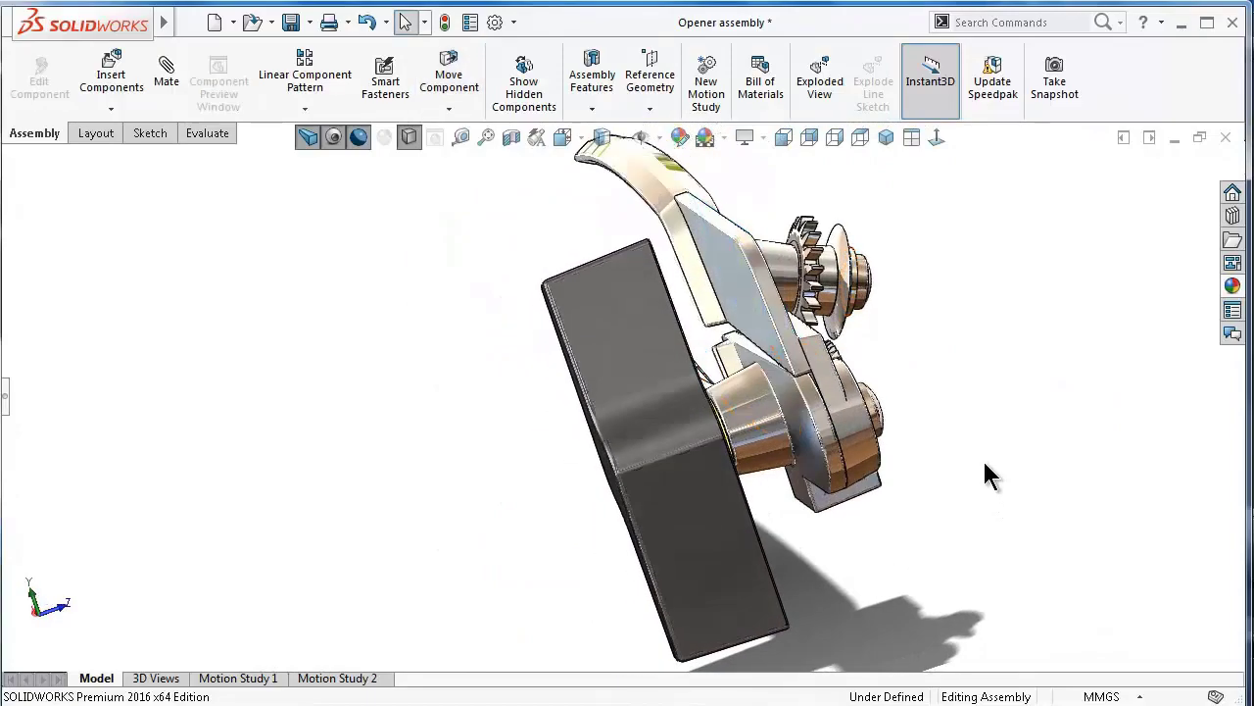
key(ctrl+3)
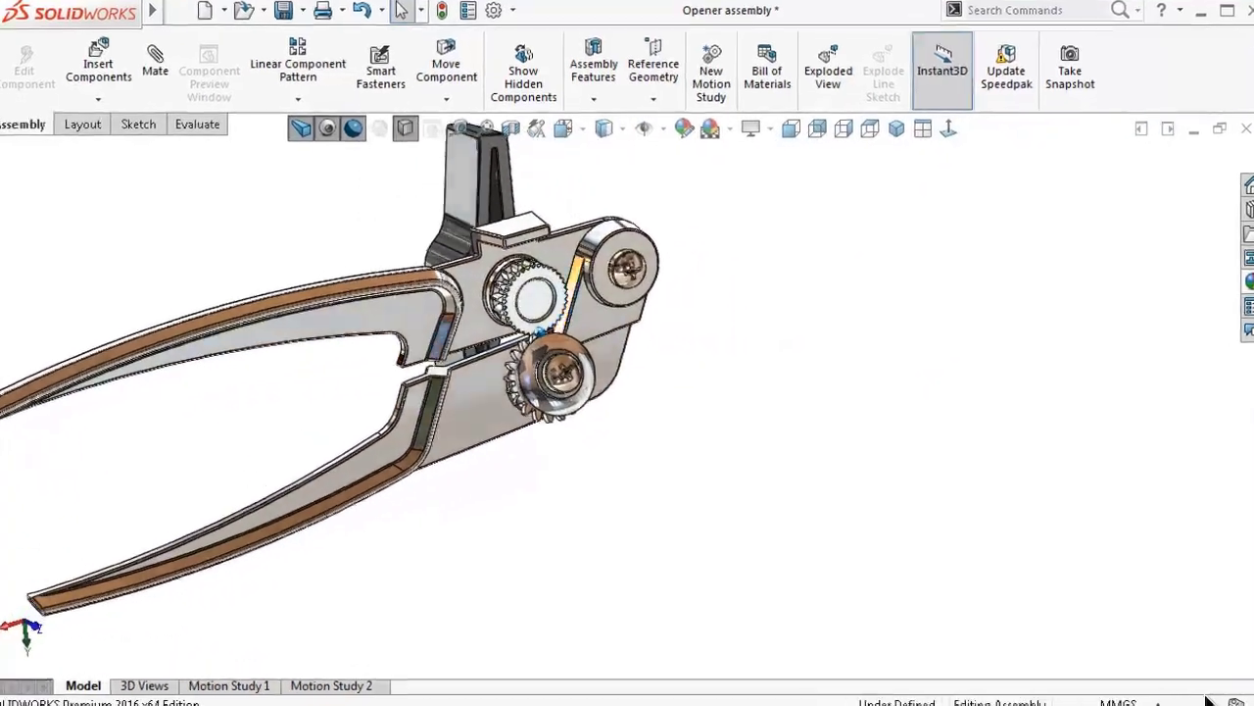
ctrl+middle_drag(423, 367, 558, 377)
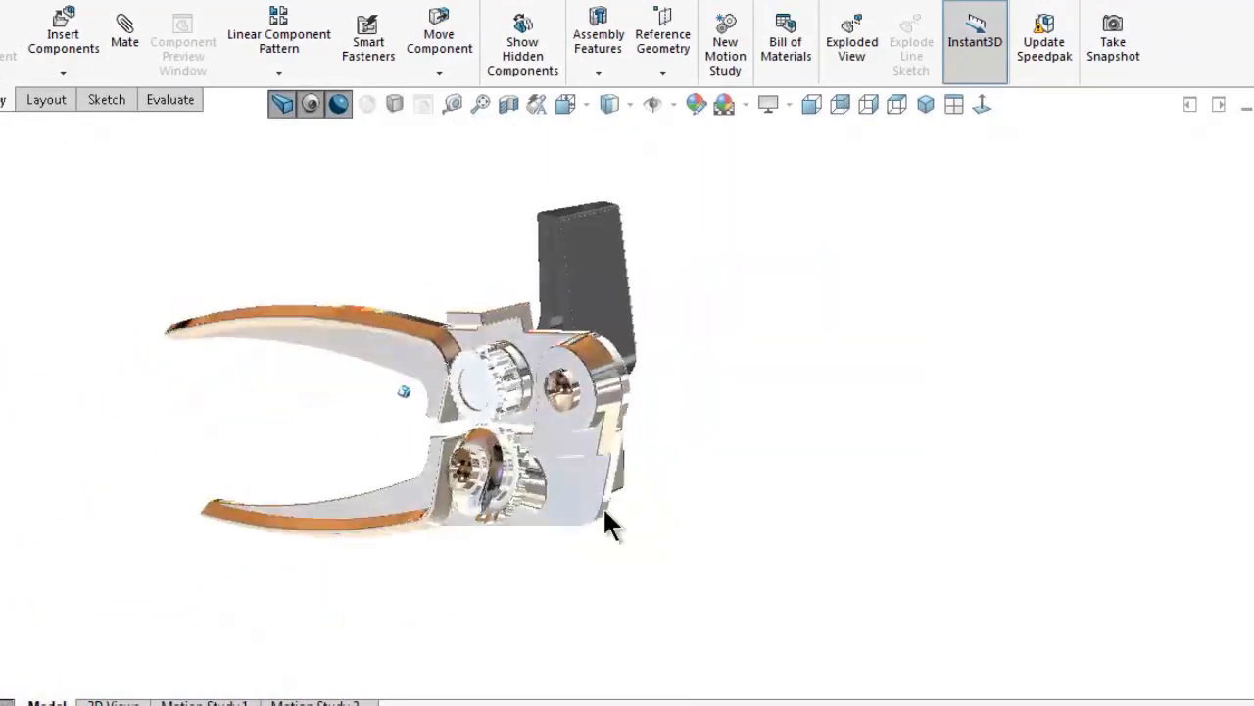